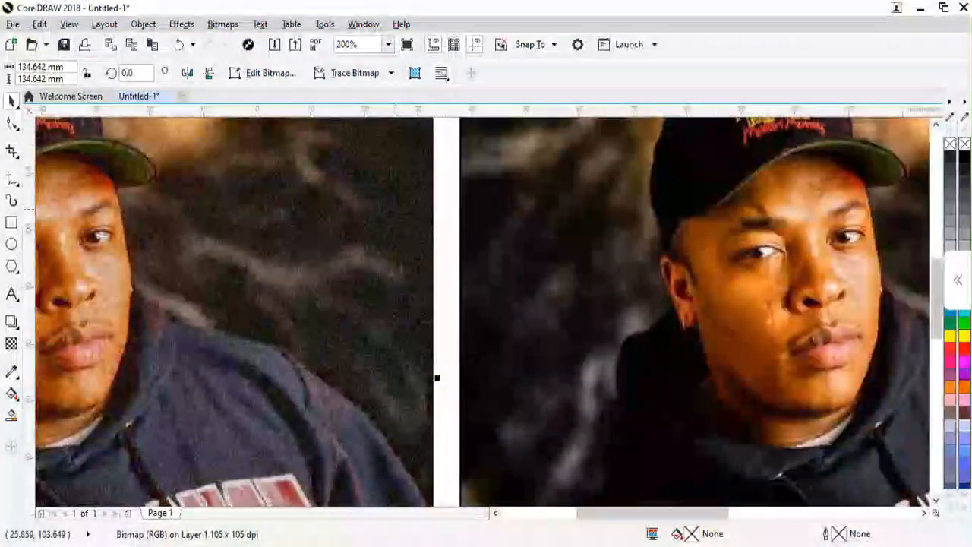
Step: Inspect the original and enhanced portrait versions side by side at different magnifications
scroll(394, 208, "down", 1)
scroll(145, 246, "up", 1)
scroll(147, 258, "down", 1)
scroll(610, 212, "up", 1)
scroll(611, 210, "down", 1)
scroll(134, 229, "up", 1)
scroll(133, 229, "down", 1)
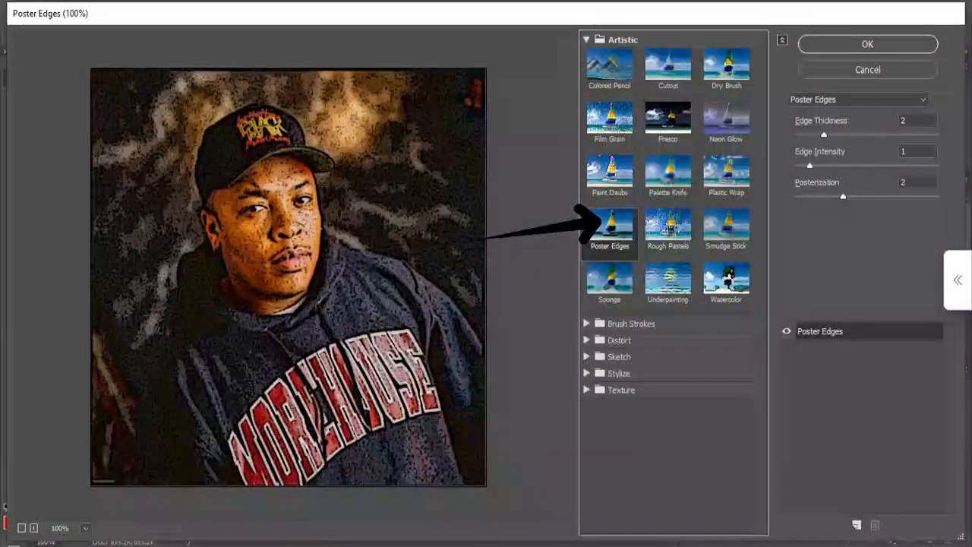
Step: In Photoshop, apply Poster Edges with thickness 2, intensity 1 and posterization 2, and save the portrait as a quality 12 JPEG
key("Return")
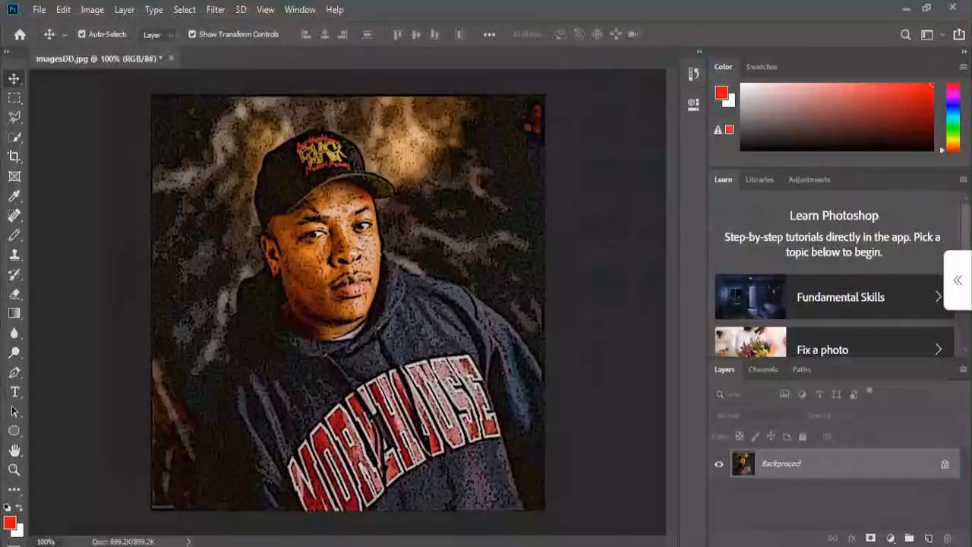
left_click(38, 10)
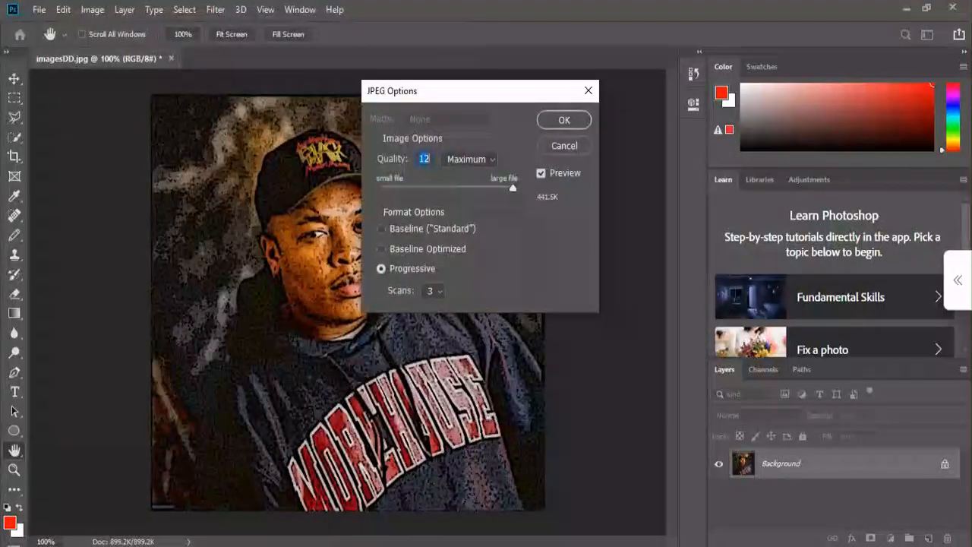
key("Return")
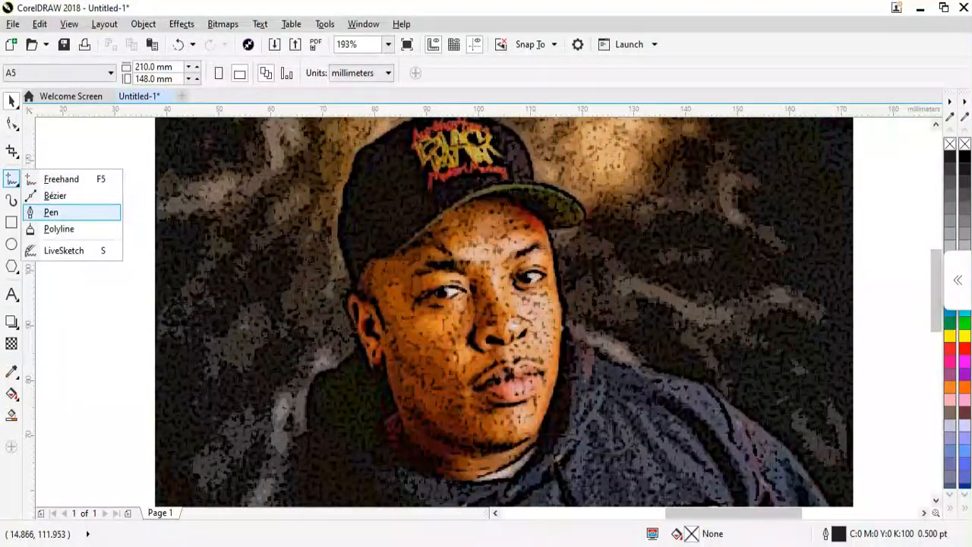
Step: In CorelDRAW, start a Pen outline of the face at the top of the ear and trace down around the earlobe to the jaw
left_click(51, 212)
scroll(365, 275, "up", 2)
left_click(353, 288)
left_click(333, 335)
left_click_drag(311, 366, 304, 388)
scroll(327, 130, "down", 1)
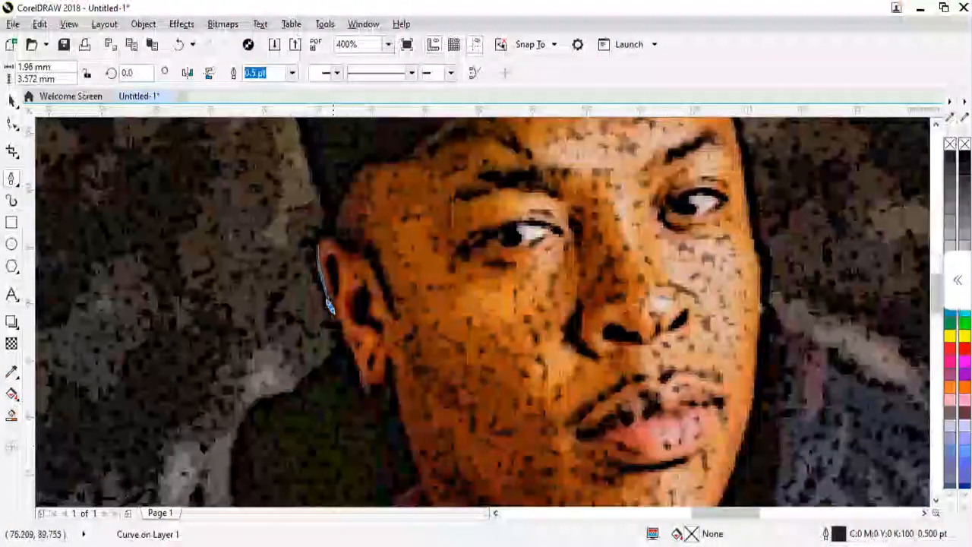
scroll(348, 365, "up", 1)
left_click_drag(364, 371, 443, 389)
scroll(399, 196, "down", 1)
scroll(438, 367, "up", 1)
scroll(477, 415, "down", 1)
scroll(440, 399, "up", 1)
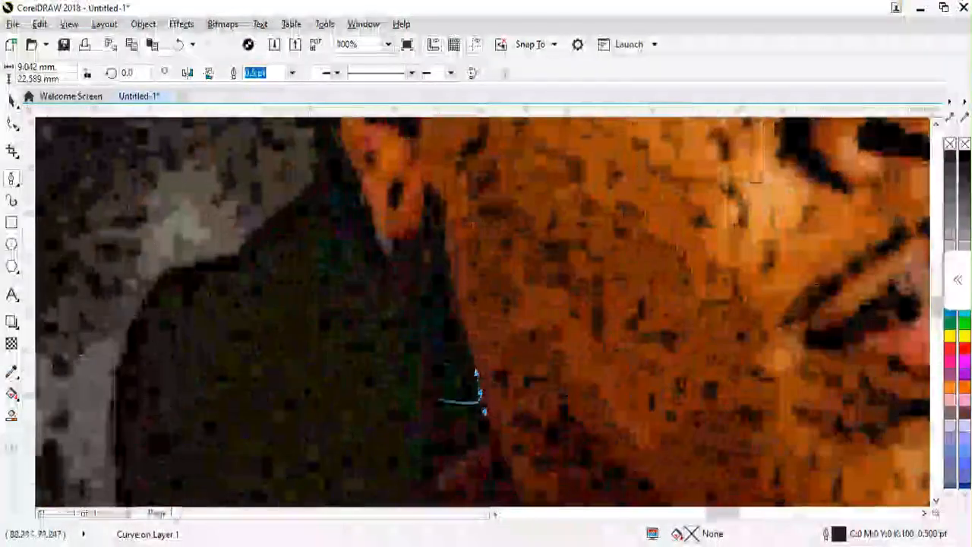
Step: Continue the face outline down the neck, along the collar and up to the jaw on the right side of the face
left_click_drag(434, 424, 434, 470)
scroll(430, 181, "down", 1)
left_click_drag(433, 392, 481, 427)
left_click_drag(733, 380, 744, 372)
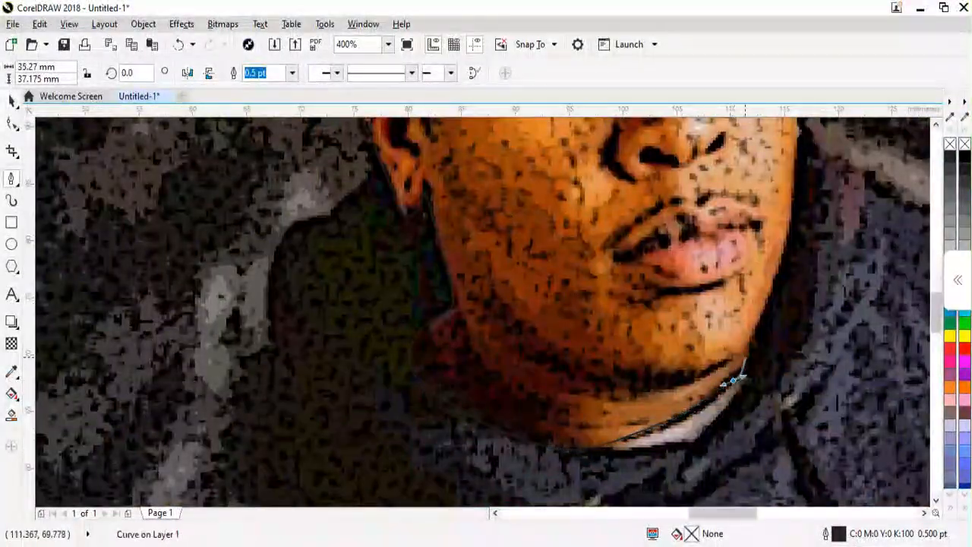
scroll(830, 196, "up", 1)
left_click_drag(755, 254, 782, 190)
Step: Complete the face outline up the right cheek and along the forehead and cap edge, and give it a 3 pt black outline
scroll(786, 190, "down", 2)
scroll(836, 152, "up", 2)
left_click_drag(532, 448, 545, 395)
left_click(563, 157)
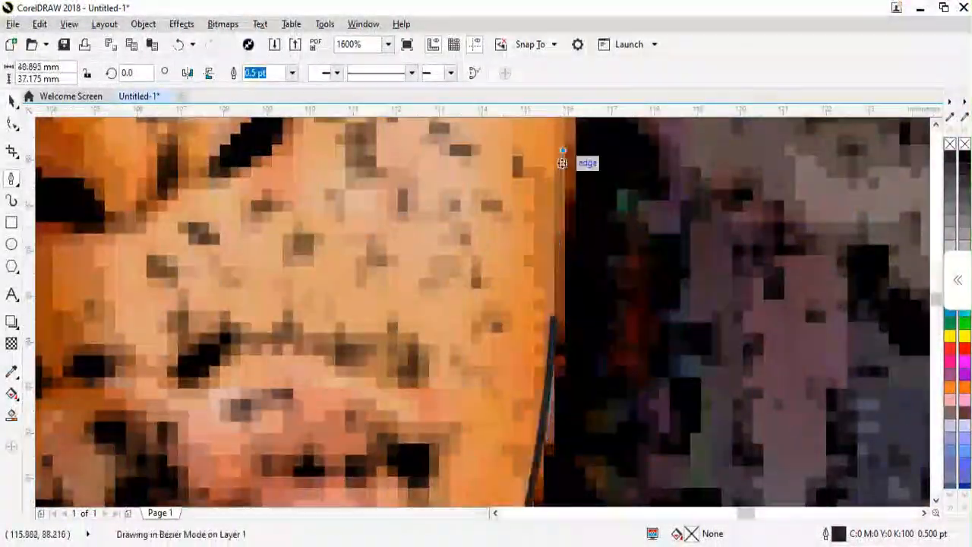
scroll(578, 319, "down", 1)
left_click_drag(582, 279, 573, 248)
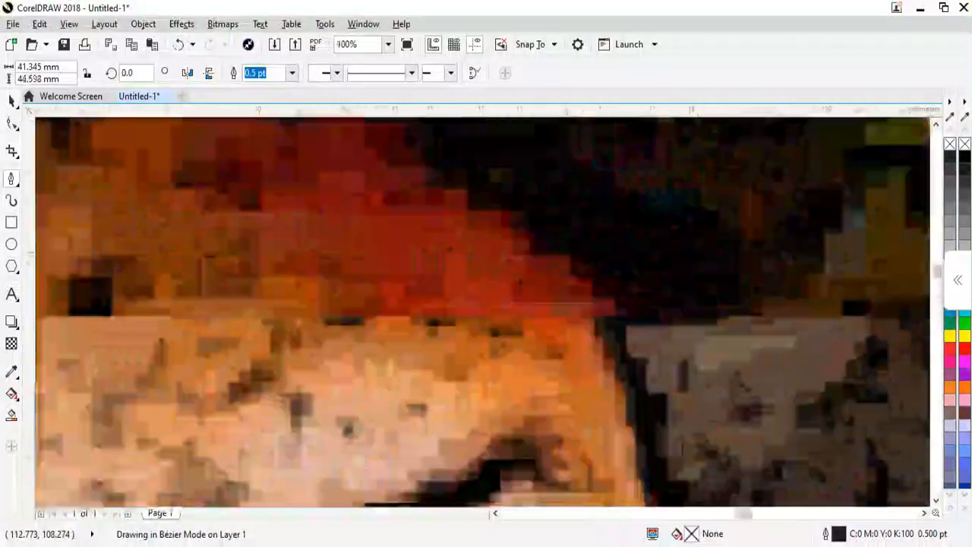
scroll(517, 242, "down", 2)
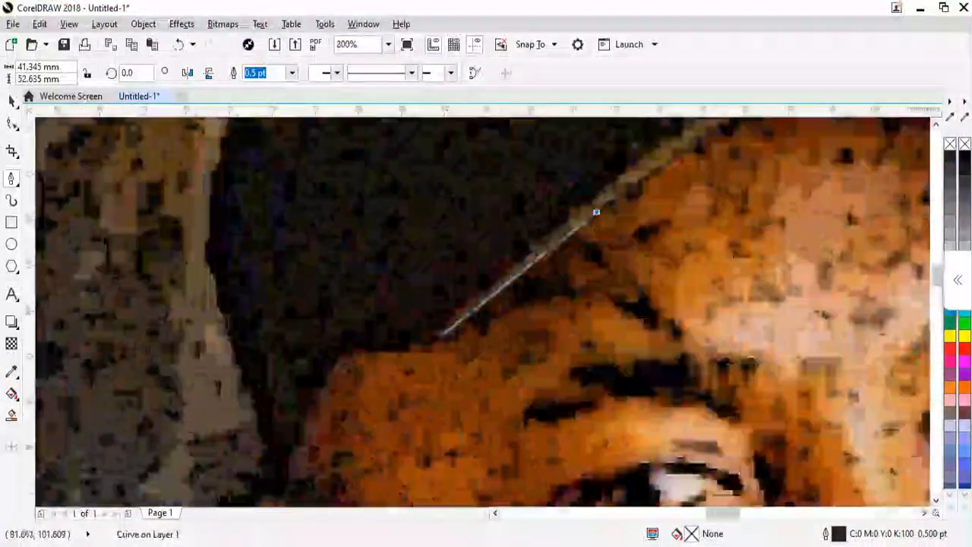
scroll(404, 204, "down", 1)
scroll(397, 295, "up", 2)
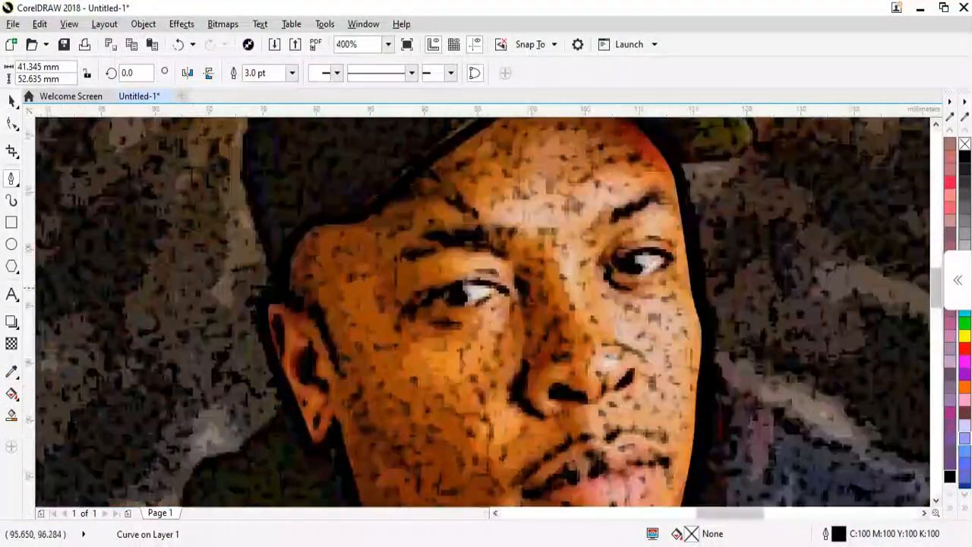
Step: Trace the left eye in the portrait as a closed curve about 7.4 mm wide and 2.3 mm high
scroll(427, 284, "up", 2)
left_click(417, 330)
left_click_drag(595, 256, 639, 248)
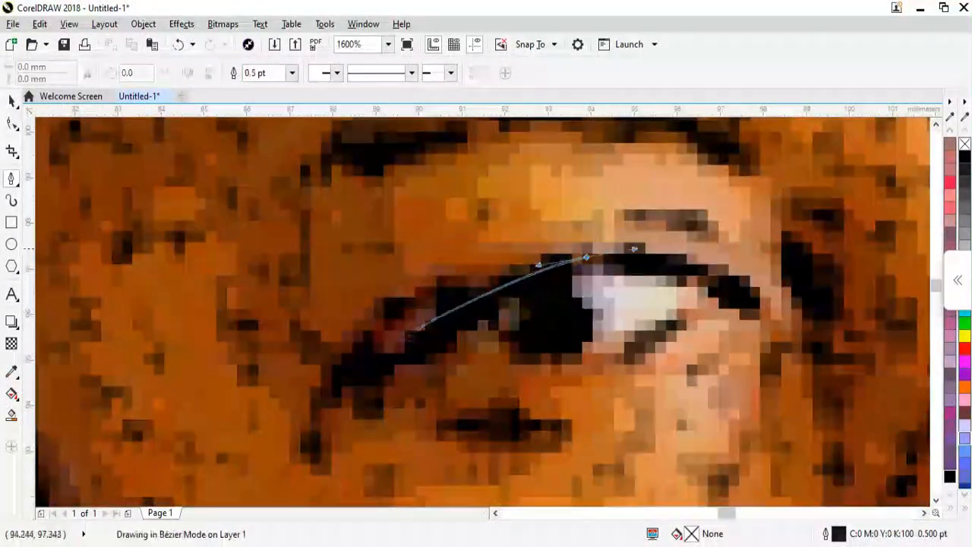
left_click(731, 302)
left_click_drag(666, 325, 646, 338)
left_click_drag(544, 362, 493, 362)
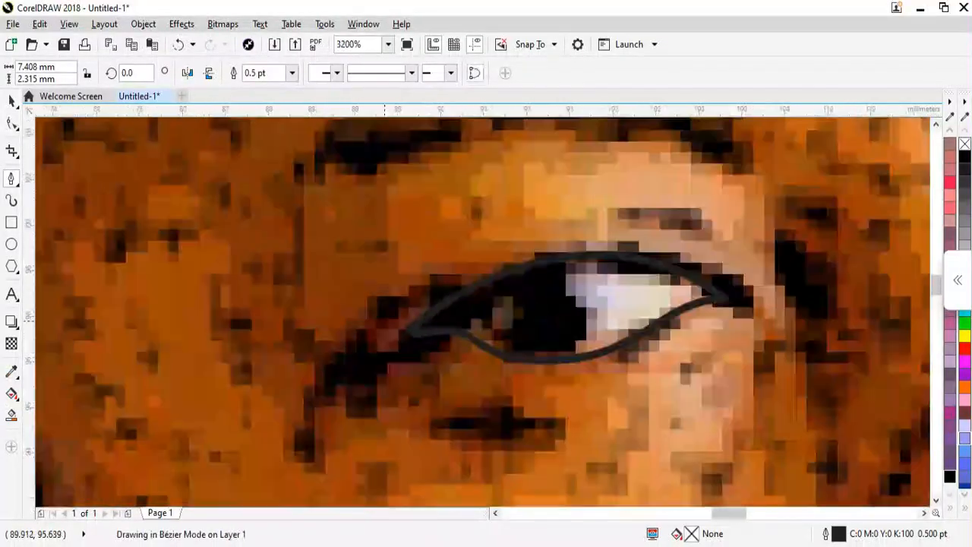
Step: Trace the right eye in the portrait as a closed curve about 5.6 mm wide and 2.5 mm high
scroll(384, 321, "down", 1)
scroll(872, 215, "up", 1)
mouse_move(823, 234)
left_mouse_down()
mouse_move(546, 272)
mouse_move(569, 273)
left_mouse_up()
left_click(407, 321)
left_click(641, 308)
left_click(539, 376)
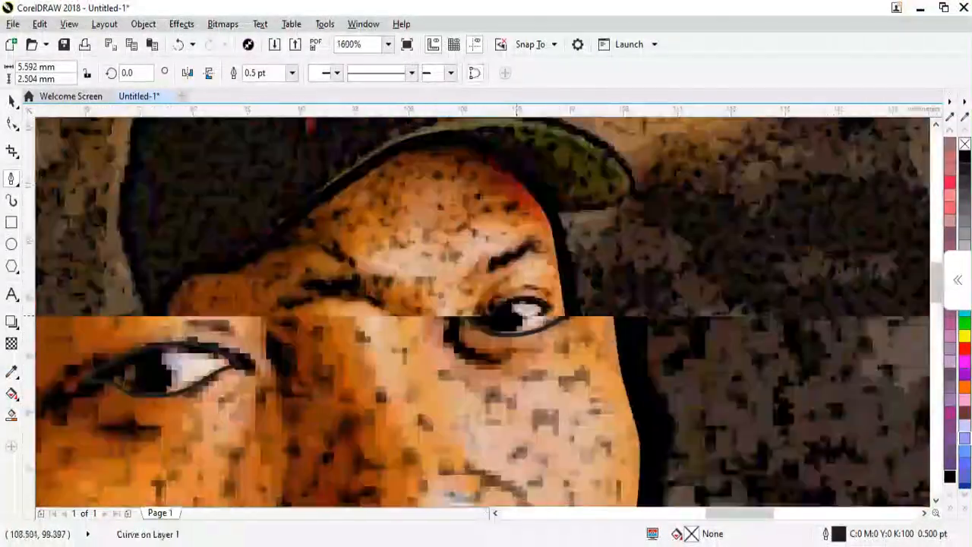
left_click_drag(516, 316, 481, 168)
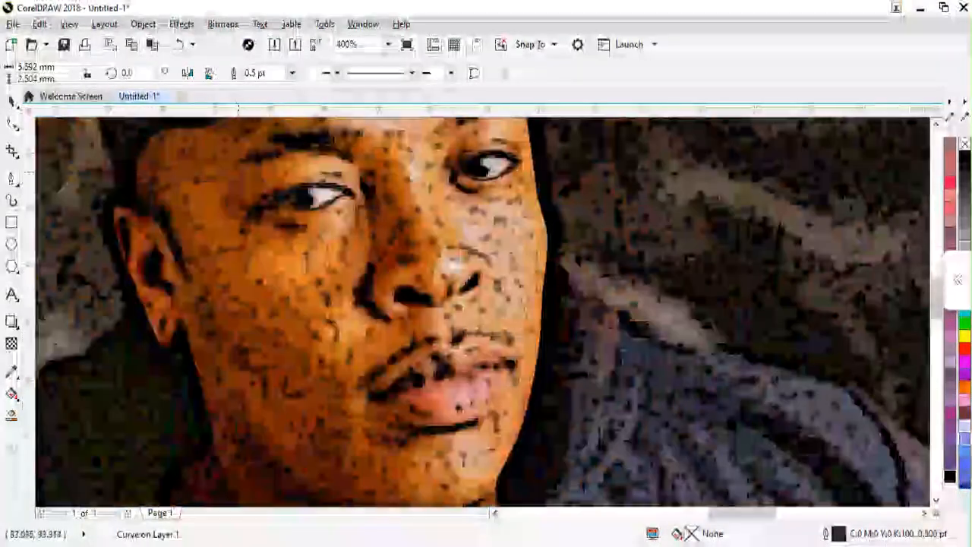
Step: Trace the dark crease beside the left nose wing as a closed shape about 3.1 mm by 6.7 mm
scroll(296, 221, "up", 1)
scroll(429, 377, "up", 1)
left_click(512, 241)
left_click_drag(494, 353, 500, 367)
left_click(583, 451)
left_click_drag(471, 397, 440, 365)
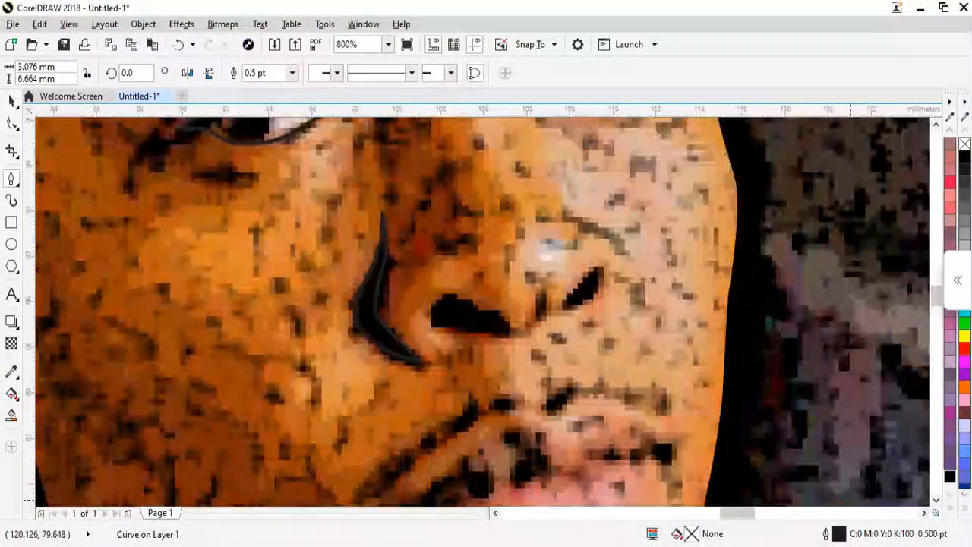
Step: Trace the left nostril as a closed shape about 3.7 mm by 1.9 mm and make its fill and outline black
scroll(461, 310, "up", 1)
left_click_drag(430, 280, 464, 280)
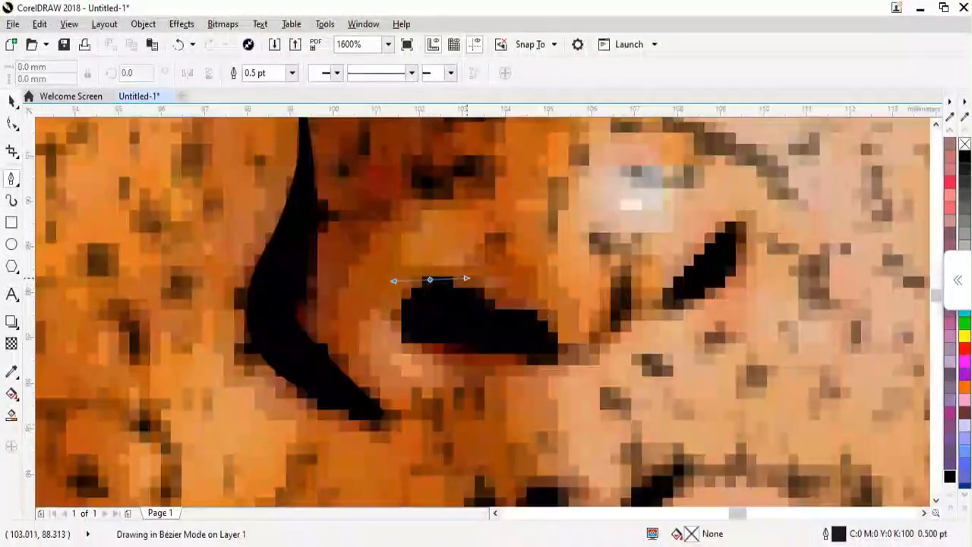
left_click_drag(553, 335, 561, 347)
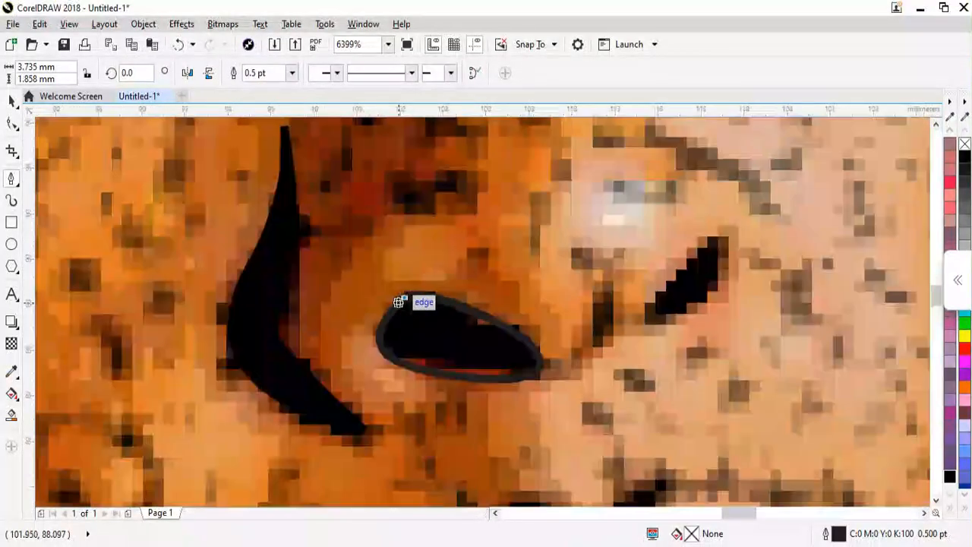
scroll(398, 302, "up", 1)
left_click(950, 476)
right_click(949, 476)
scroll(461, 327, "up", 1)
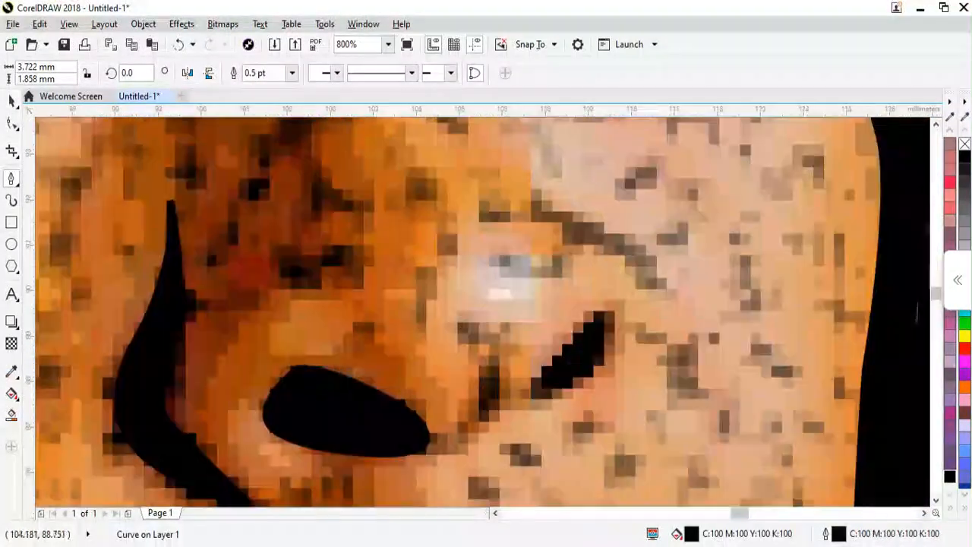
Step: Trace the right nostril as a closed shape about 1.7 mm by 1.7 mm and fill it black
left_click(550, 363)
left_click_drag(613, 351, 613, 437)
left_click_drag(554, 392, 548, 396)
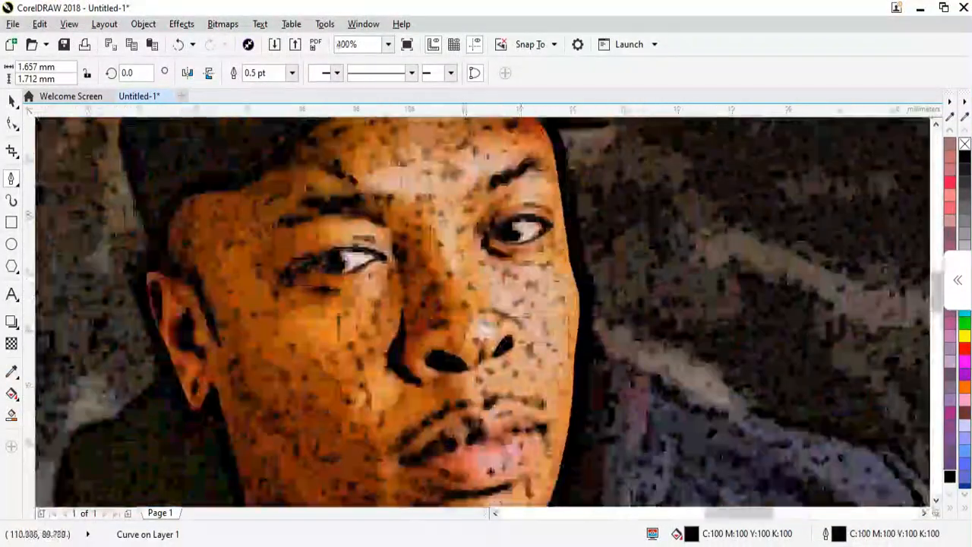
Step: Trace a thin tapered contour down the right side of the nose, about 4.5 mm by 7 mm
scroll(482, 277, "up", 1)
left_click(461, 243)
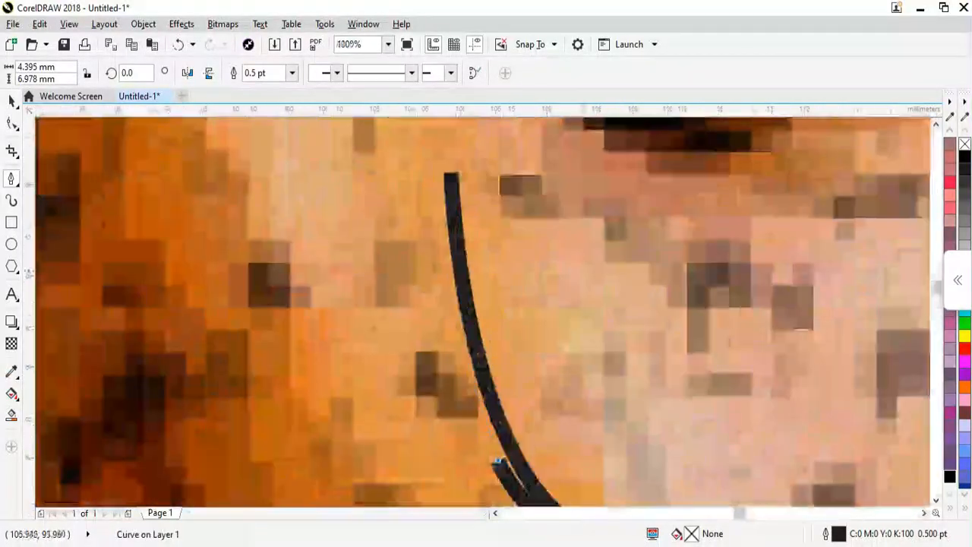
left_click_drag(444, 283, 429, 215)
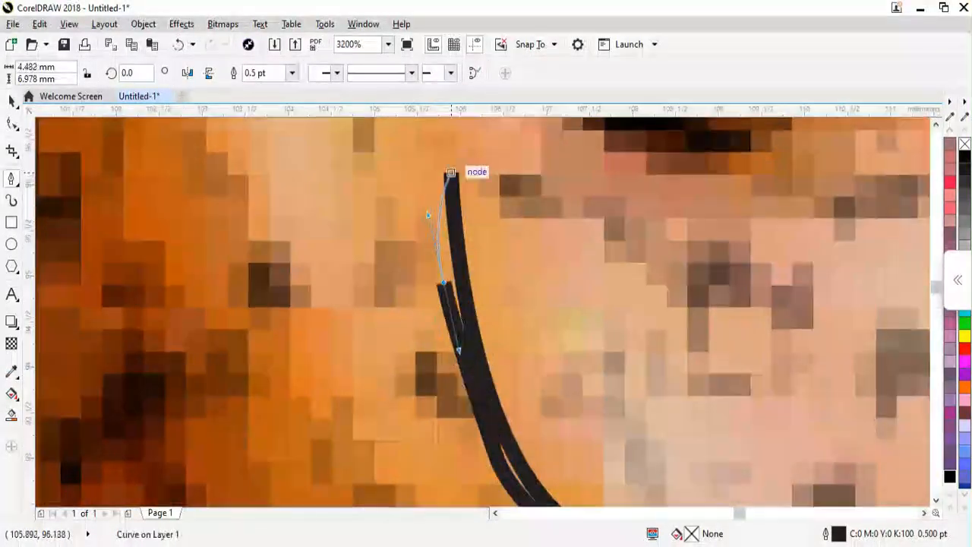
scroll(563, 320, "up", 1)
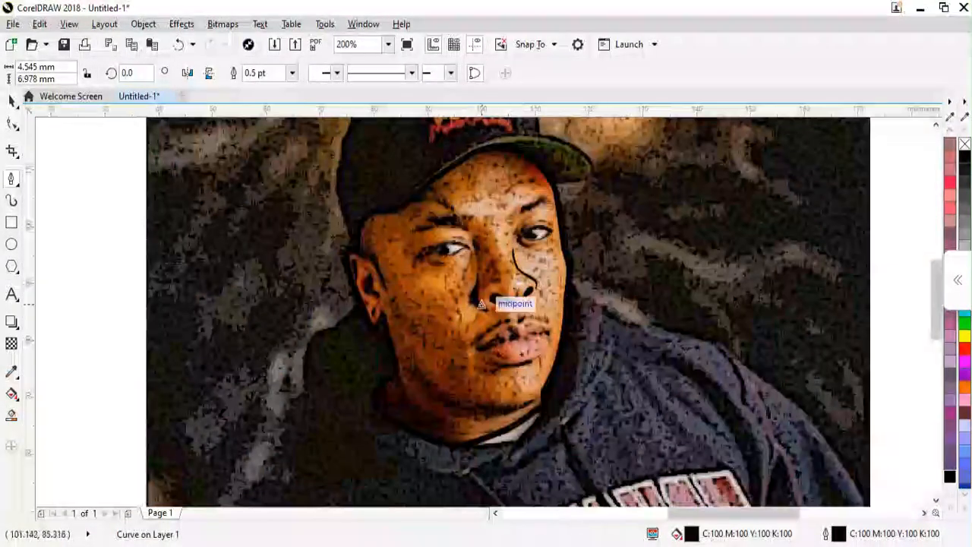
Step: Trace the right eyebrow as a black closed shape and refine its nodes to about 4.8 mm by 2.6 mm
scroll(581, 304, "down", 3)
scroll(222, 255, "up", 1)
scroll(222, 256, "down", 1)
scroll(822, 270, "up", 2)
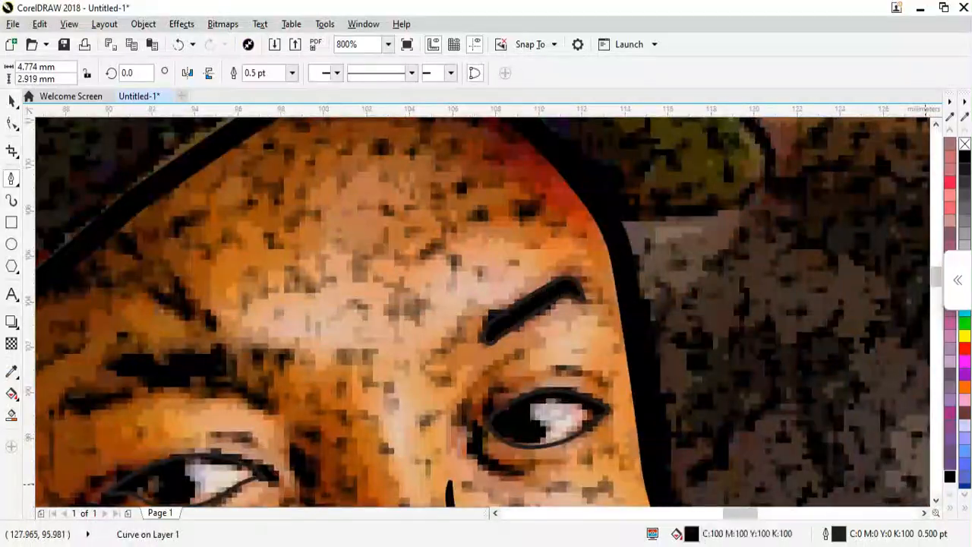
key("F10")
scroll(450, 241, "down", 3)
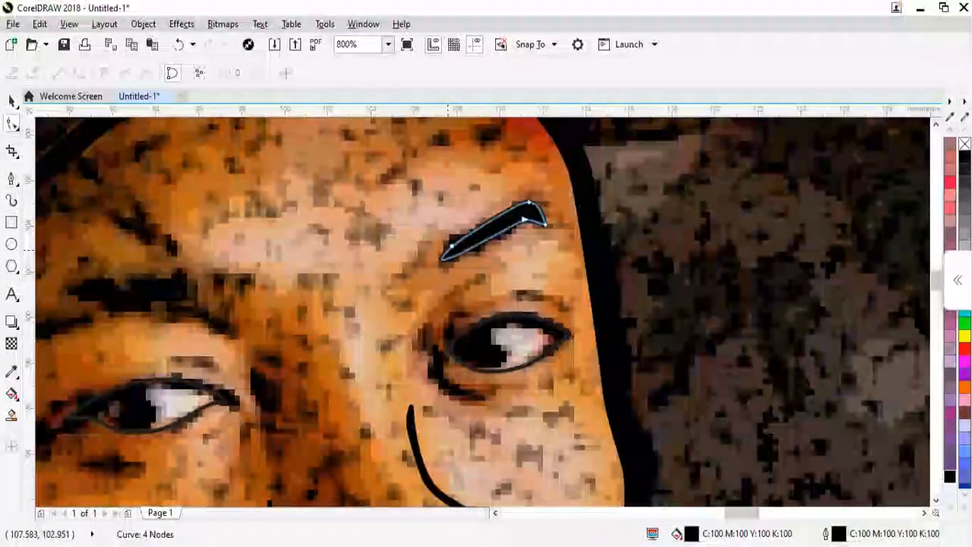
key("space")
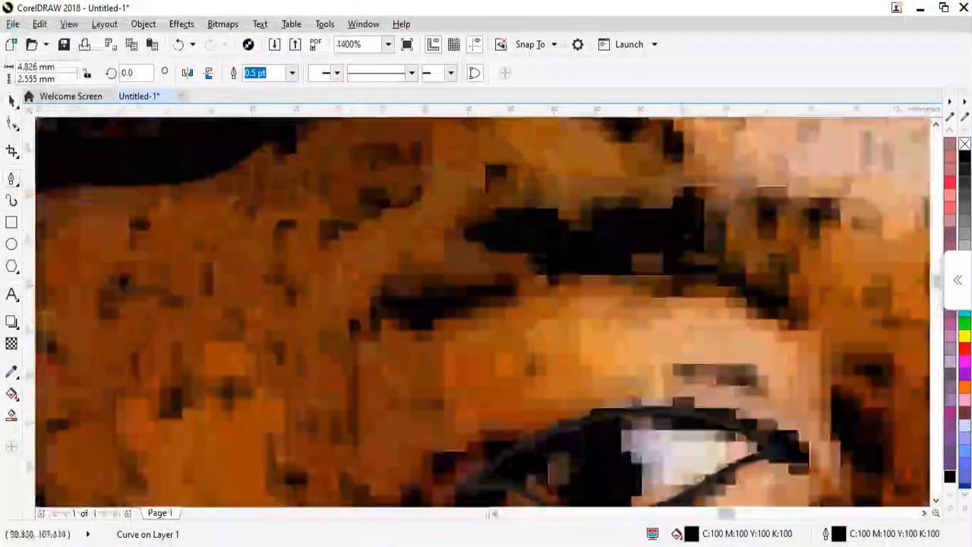
Step: Trace the left eyebrow as a black closed shape about 6.3 mm by 1.3 mm, plus the small dark patch at its outer end
left_click_drag(652, 215, 712, 226)
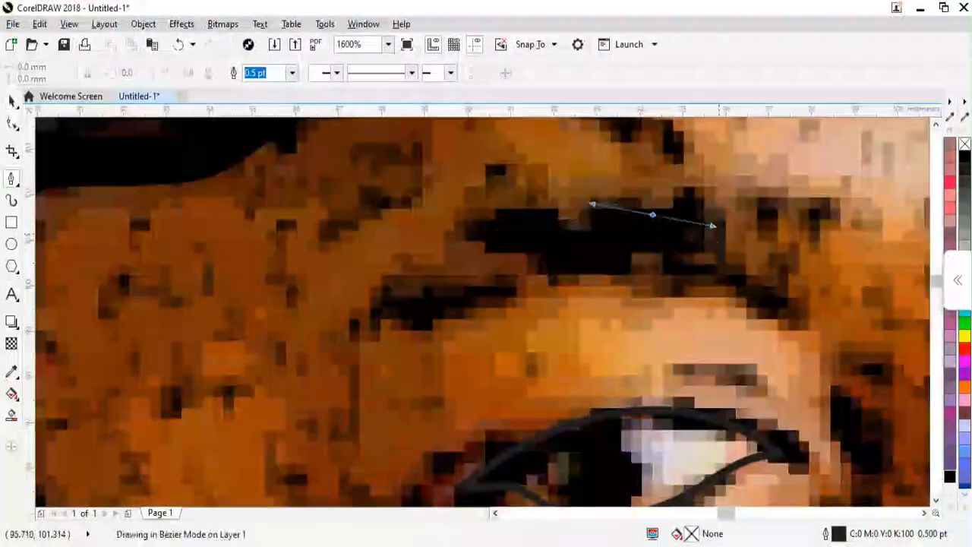
left_click_drag(519, 271, 493, 270)
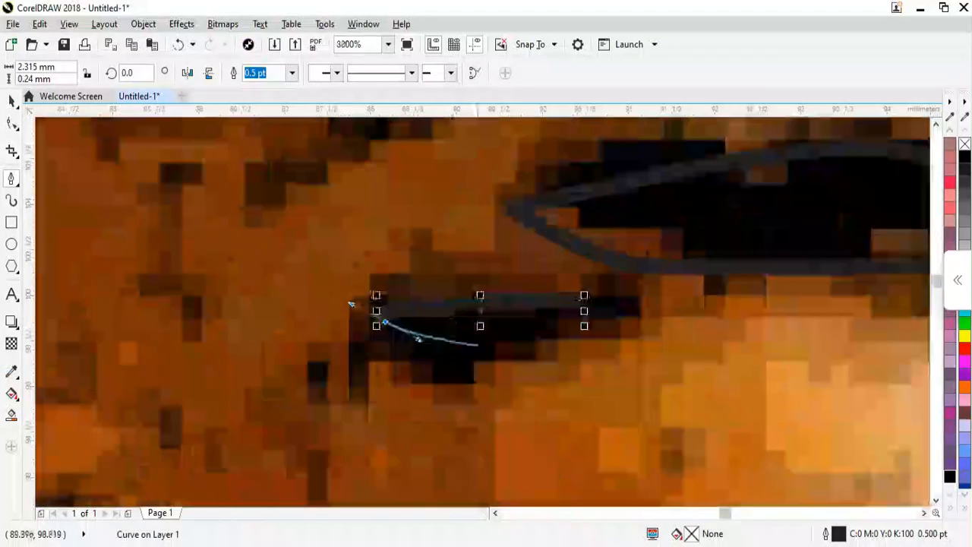
scroll(489, 292, "down", 2)
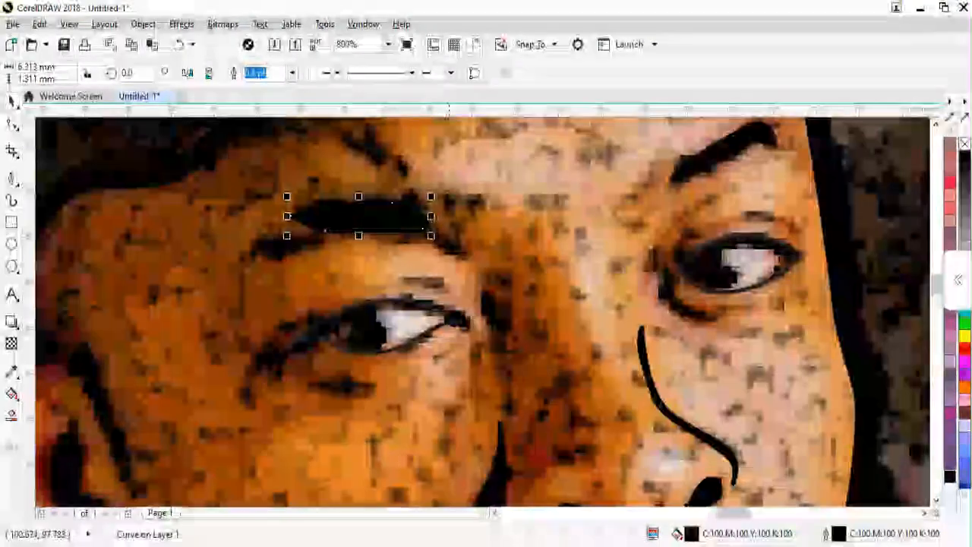
Step: Trace the dark upper lid and outer corner of the left eye as a closed shape about 9.2 mm by 3.1 mm
scroll(342, 331, "up", 1)
scroll(708, 334, "down", 4)
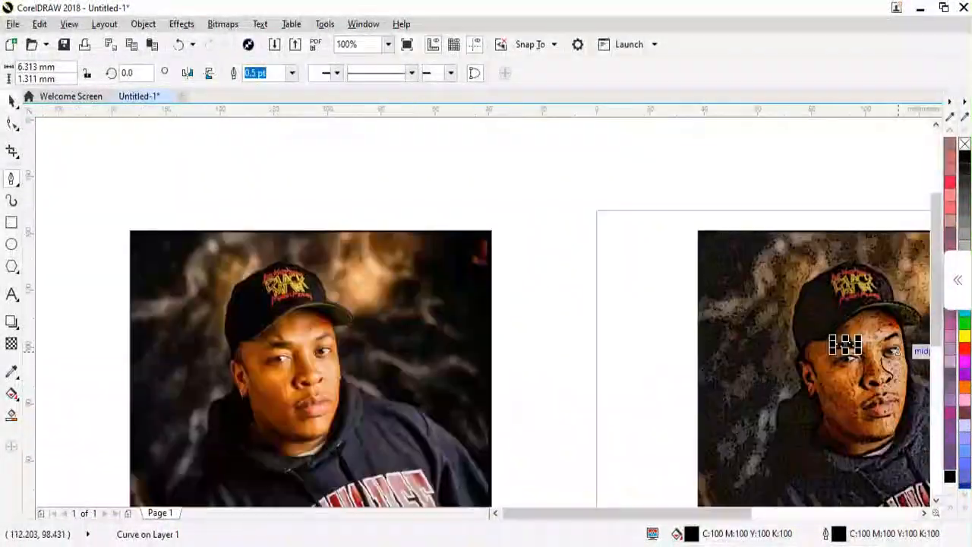
scroll(843, 340, "up", 3)
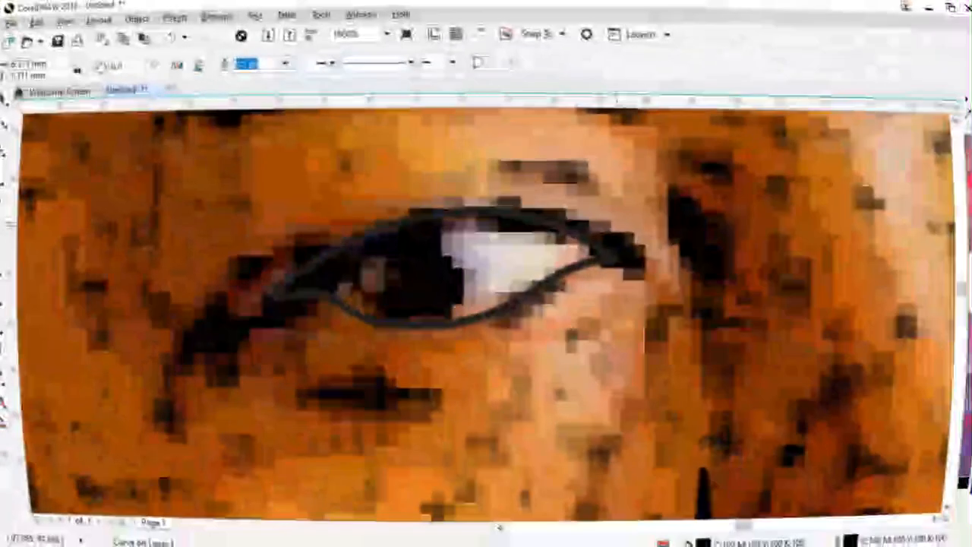
scroll(577, 258, "up", 1)
left_click_drag(712, 326, 581, 312)
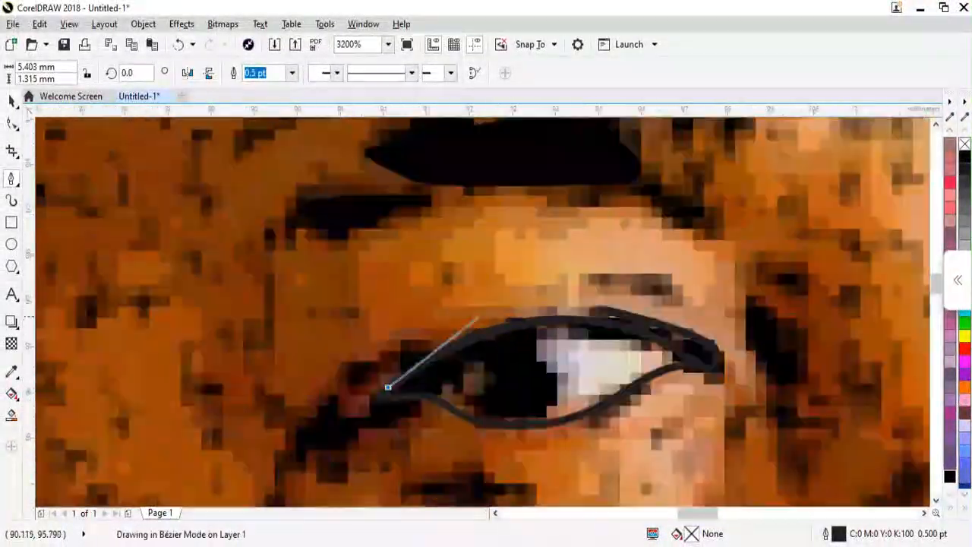
scroll(366, 404, "up", 1)
left_click(413, 391)
scroll(614, 319, "down", 1)
left_click(724, 278)
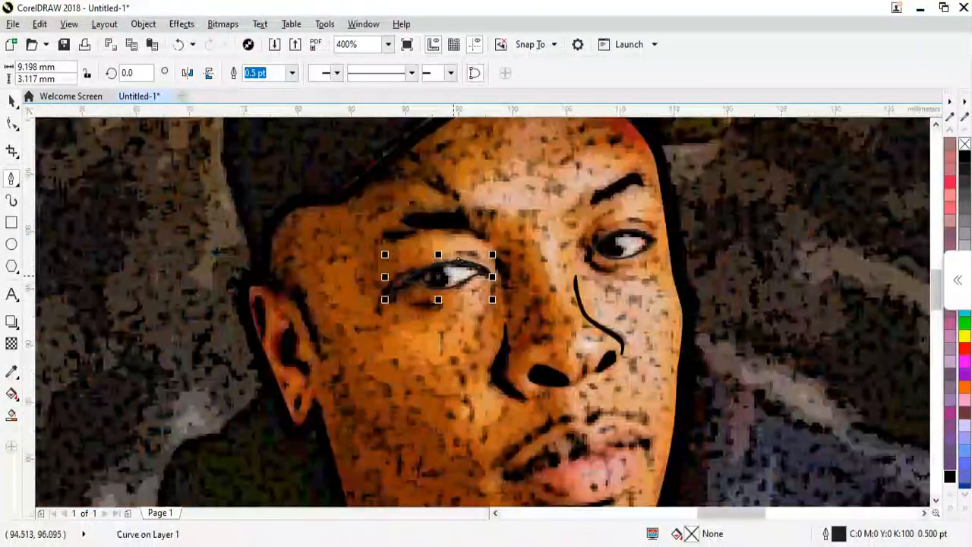
Step: Trace the crease below the right eye as a closed crescent about 2.7 mm wide and 1.5 mm high
scroll(419, 298, "up", 2)
scroll(386, 318, "up", 1)
left_click_drag(397, 303, 365, 275)
left_click(331, 226)
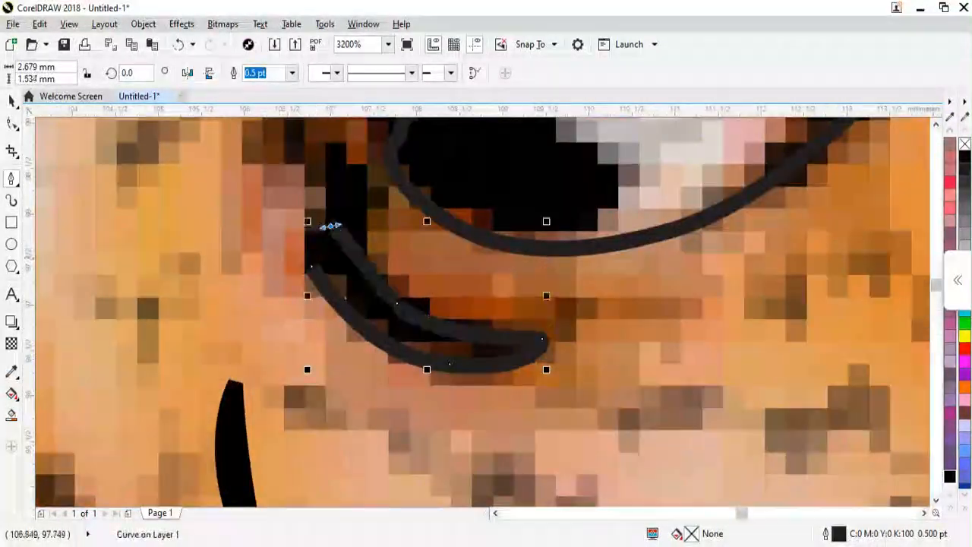
Step: Trace the dark patch between the left eye and the nose bridge as a closed four-point shape about 1.2 mm by 1.7 mm
scroll(423, 240, "down", 1)
left_click(282, 259)
left_click(307, 311)
left_click(331, 286)
left_click(299, 236)
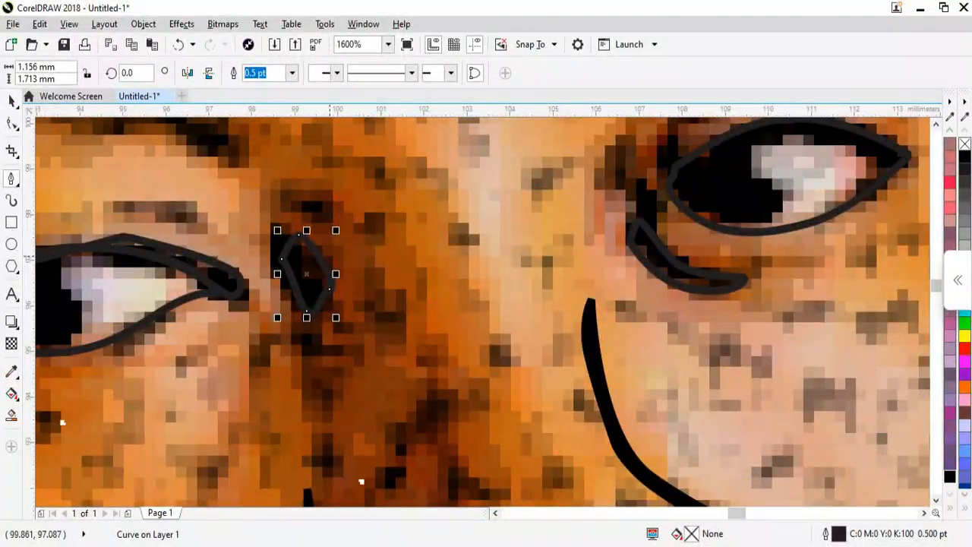
Step: Trace the sideburn edge and the dark hollow of the left ear, about 2.6 mm wide, as closed shapes filled black
scroll(373, 266, "up", 1)
scroll(416, 304, "down", 1)
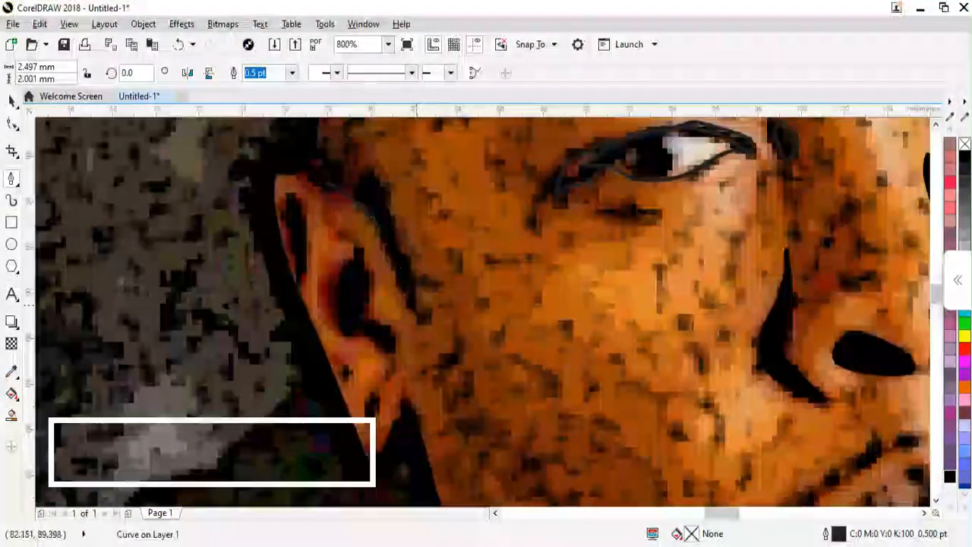
left_click(279, 189)
scroll(388, 194, "down", 1)
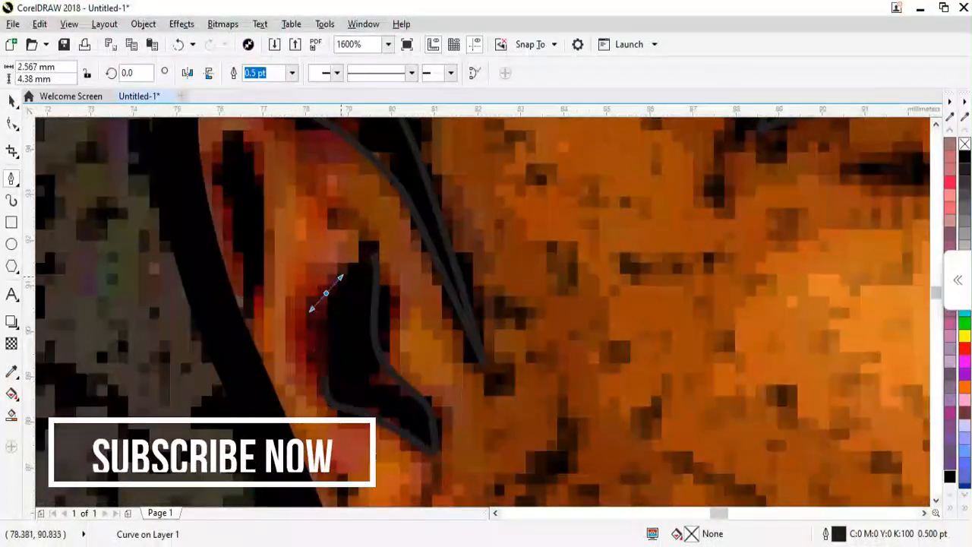
scroll(269, 218, "down", 1)
scroll(286, 336, "up", 1)
scroll(228, 176, "up", 2)
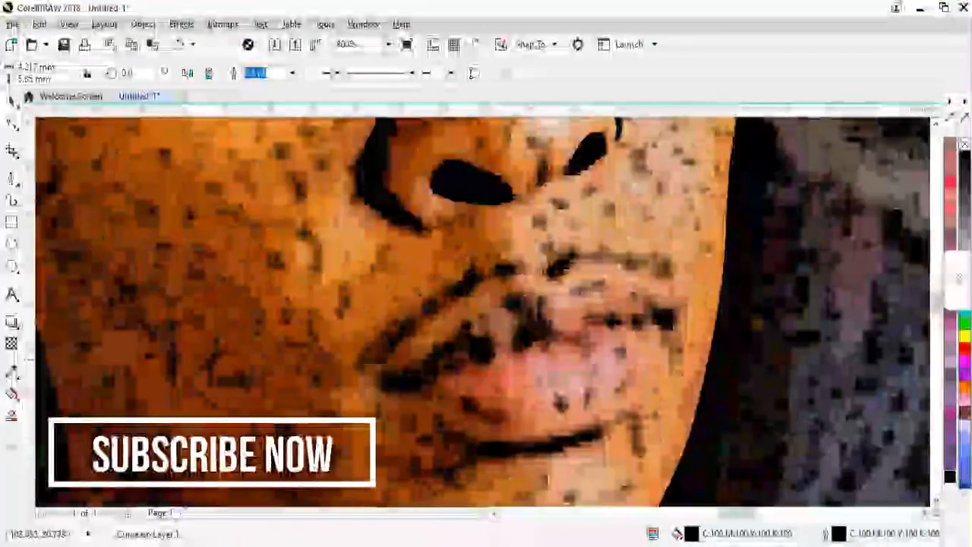
Step: Trace the upper lip as a closed shape about 14.1 mm by 5.1 mm, following the cupid's bow and the line between the lips
left_click(378, 366)
left_click(502, 272)
left_click(550, 279)
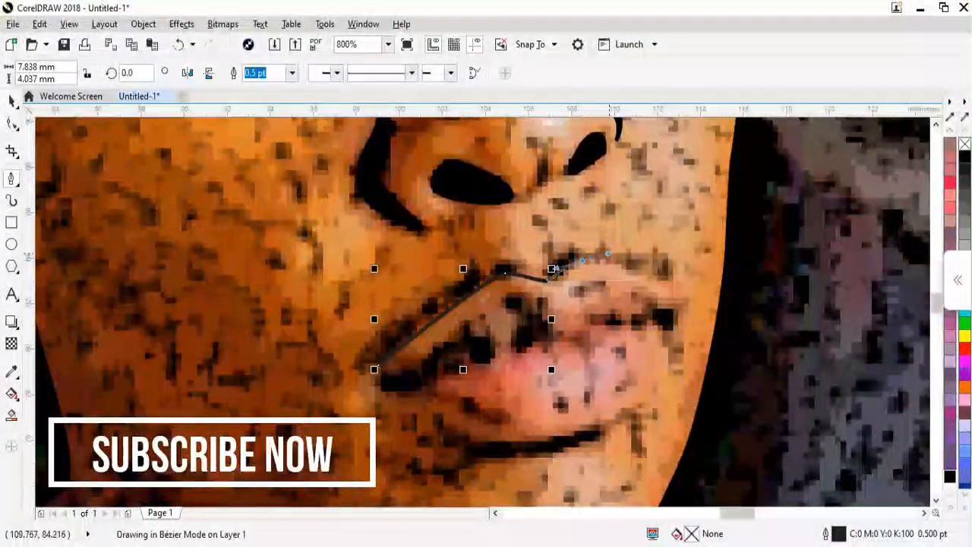
scroll(682, 317, "up", 1)
left_click(642, 320)
left_click_drag(495, 326, 479, 333)
left_click_drag(471, 356, 418, 382)
scroll(561, 366, "down", 1)
scroll(368, 404, "up", 1)
left_click_drag(353, 398, 309, 408)
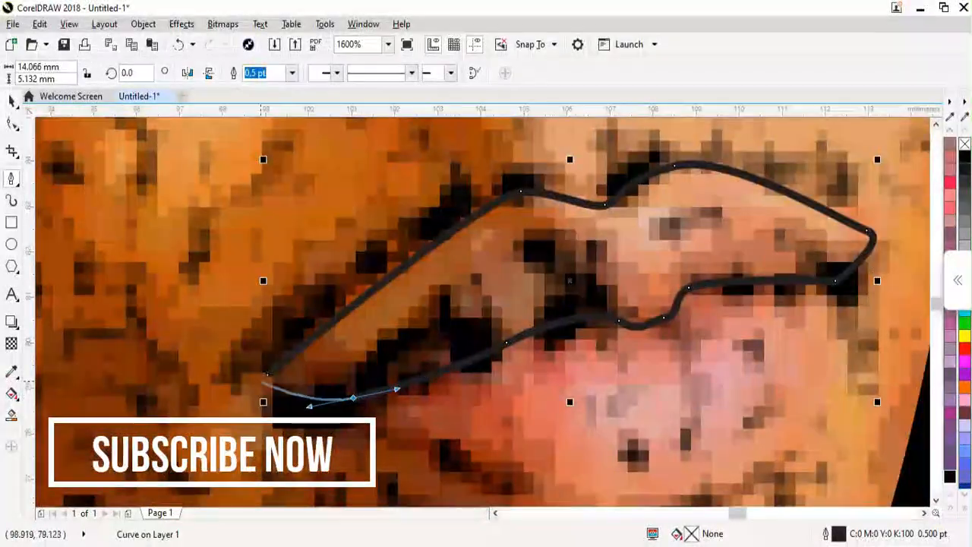
left_click_drag(419, 369, 391, 382)
scroll(278, 301, "down", 1)
Step: Trace the lower lip as a closed shape about 4.9 mm high, following the upper lip's bottom edge back to the left mouth corner
left_click(302, 328)
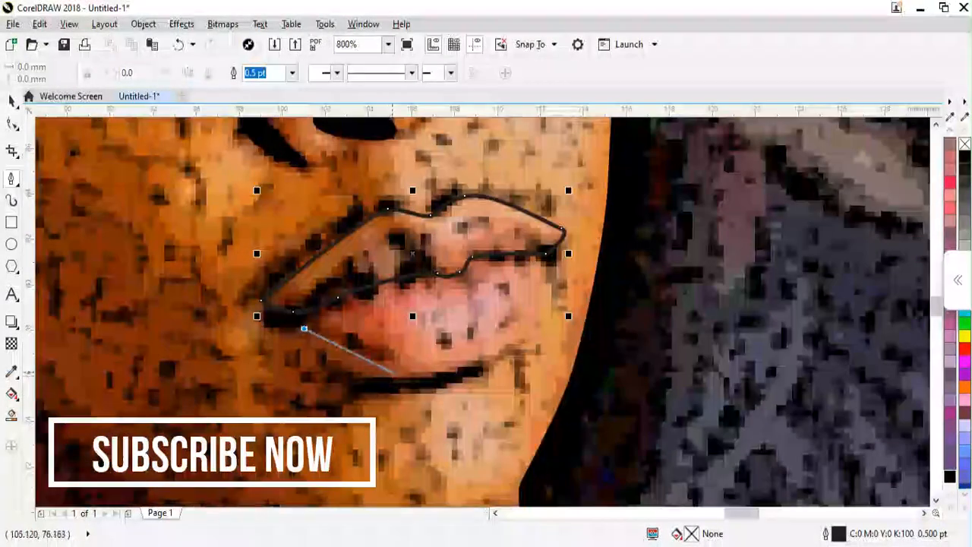
left_click(401, 369)
left_click_drag(521, 329, 540, 305)
scroll(549, 263, "up", 2)
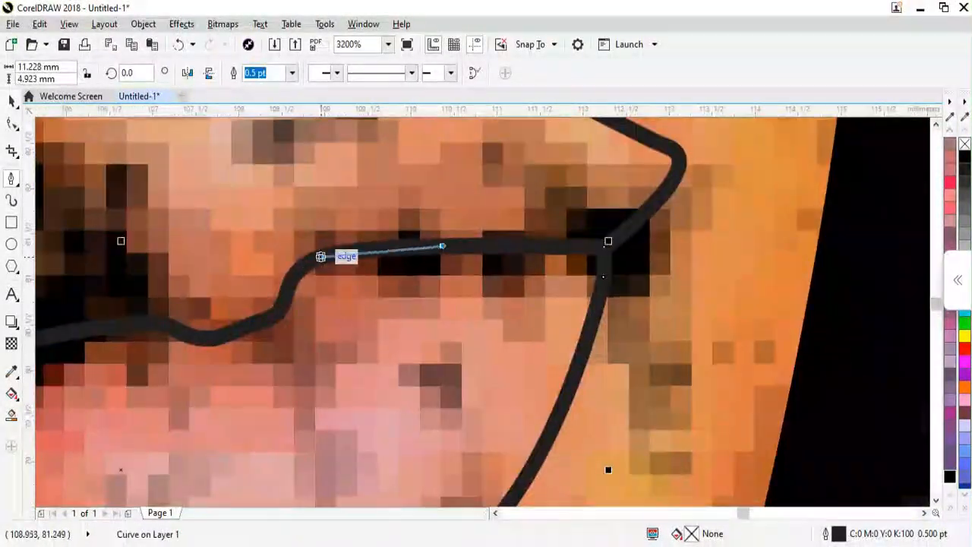
left_click_drag(201, 339, 588, 300)
scroll(588, 300, "down", 1)
left_click(580, 294)
left_click(531, 295)
left_click(416, 324)
scroll(307, 368, "up", 1)
left_click_drag(305, 371, 262, 373)
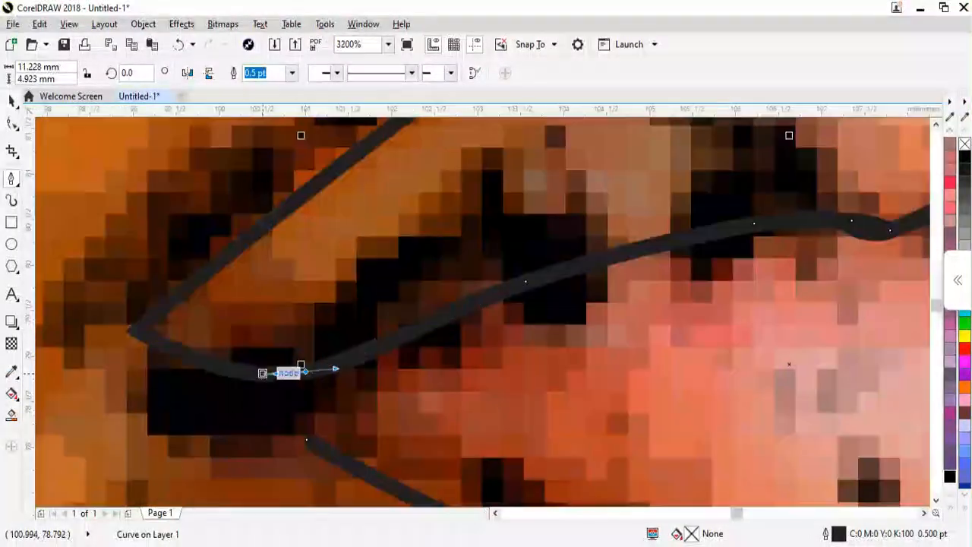
Step: Trace the shadow beneath the lower lip as a closed crescent about 6.1 mm by 1.1 mm and fill it black
scroll(306, 439, "down", 2)
scroll(319, 374, "up", 1)
left_click(309, 371)
left_click_drag(504, 354, 560, 326)
left_click(576, 319)
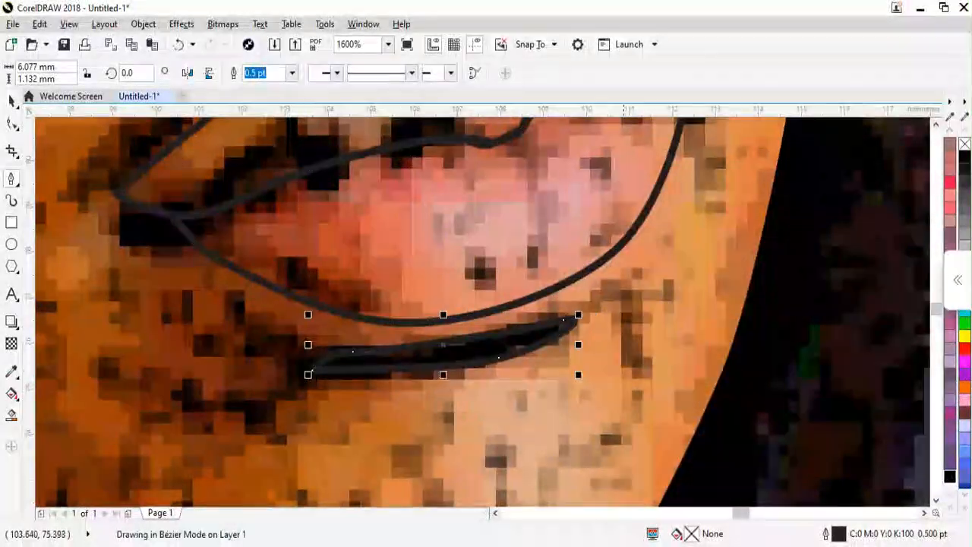
left_click(309, 371)
left_click(949, 476)
Step: Give the upper and lower lip shapes a black outline of 1.0 pt
scroll(609, 293, "down", 3)
scroll(617, 286, "up", 2)
key("space")
left_click(562, 265)
left_click(542, 414, "shift")
left_click(422, 72)
left_click(410, 196)
Step: Trace a thin crescent about 7.5 mm by 1.2 mm inside the lower lip's bottom edge and fill it black
scroll(400, 232, "down", 1)
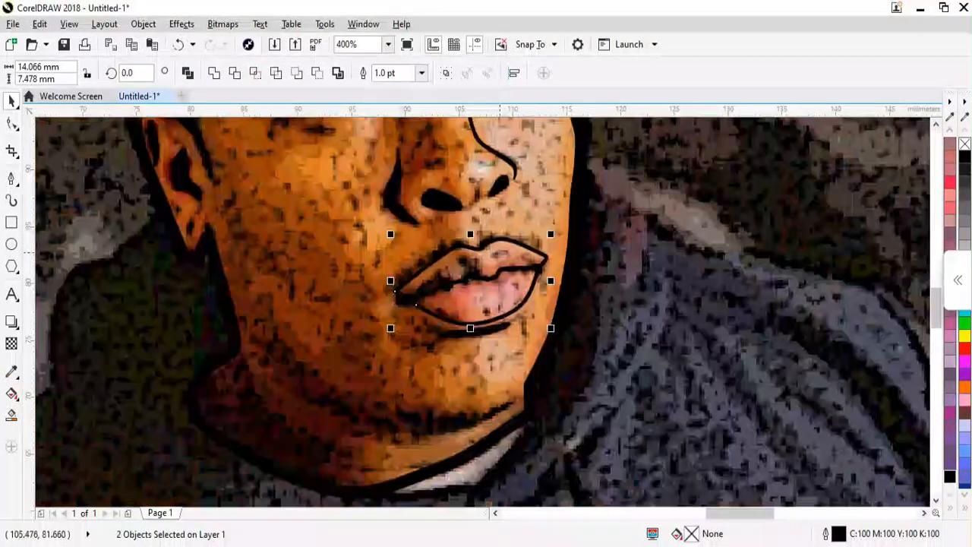
scroll(468, 281, "up", 2)
left_click(305, 373)
left_click_drag(471, 416, 554, 412)
left_click(632, 379)
scroll(379, 451, "up", 1)
left_click_drag(636, 386, 433, 397)
left_click(231, 296)
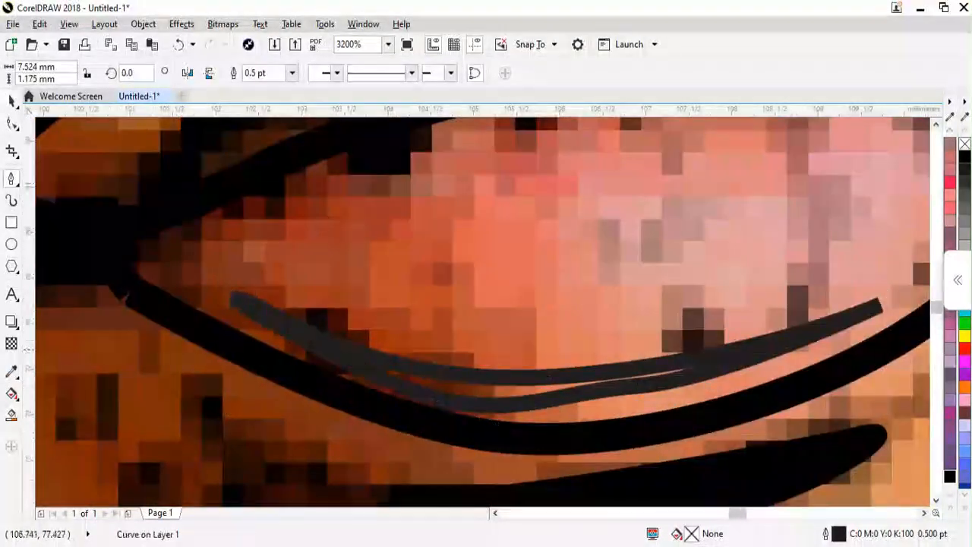
left_click(950, 477)
Step: Draw the upper edge of the jaw shadow as a curve from the left jaw to the right end of the chin
scroll(746, 369, "down", 2)
scroll(652, 220, "down", 2)
scroll(590, 260, "up", 1)
left_click(525, 263)
scroll(630, 347, "up", 1)
scroll(529, 291, "down", 1)
left_click_drag(580, 301, 694, 302)
scroll(725, 299, "up", 1)
scroll(562, 325, "down", 1)
left_click_drag(506, 333, 439, 314)
scroll(395, 275, "up", 1)
key("ctrl+z")
key("ctrl+z")
left_click_drag(846, 362, 908, 342)
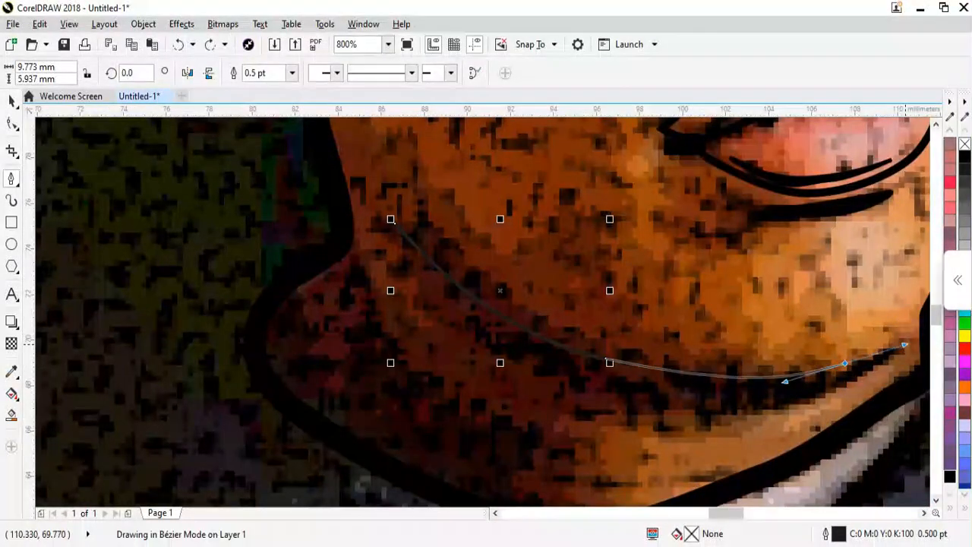
left_click(905, 343)
Step: Bring the jaw shadow's lower edge back beneath the chin and close the shape at the left jaw
left_click_drag(732, 416, 623, 419)
left_click_drag(473, 364, 449, 357)
left_click(368, 256)
scroll(384, 228, "up", 1)
left_click(367, 225)
scroll(367, 226, "down", 5)
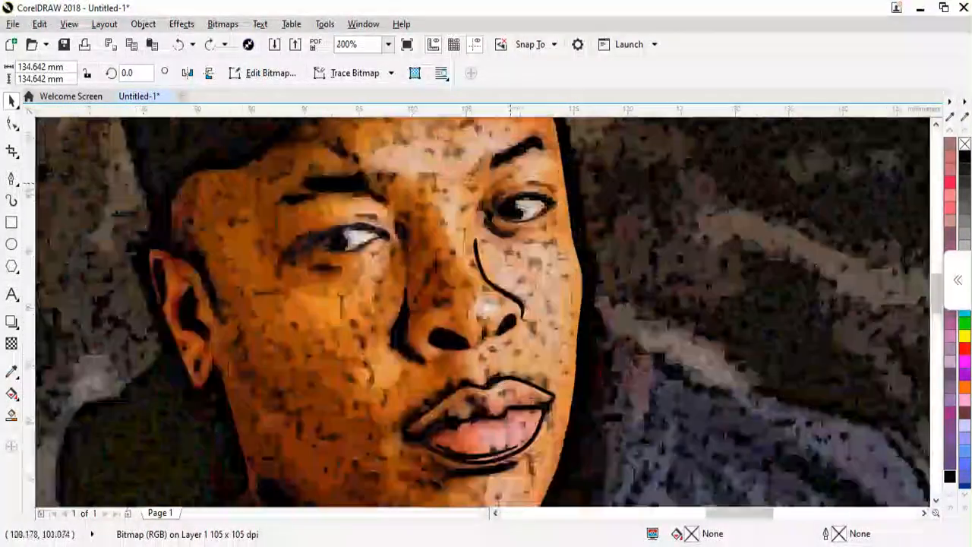
Step: Give the left eye outline and its upper lid shape a black outline of 1.0 pt
scroll(380, 289, "up", 3)
left_click(304, 262)
left_click(193, 289, "shift")
right_click(949, 476)
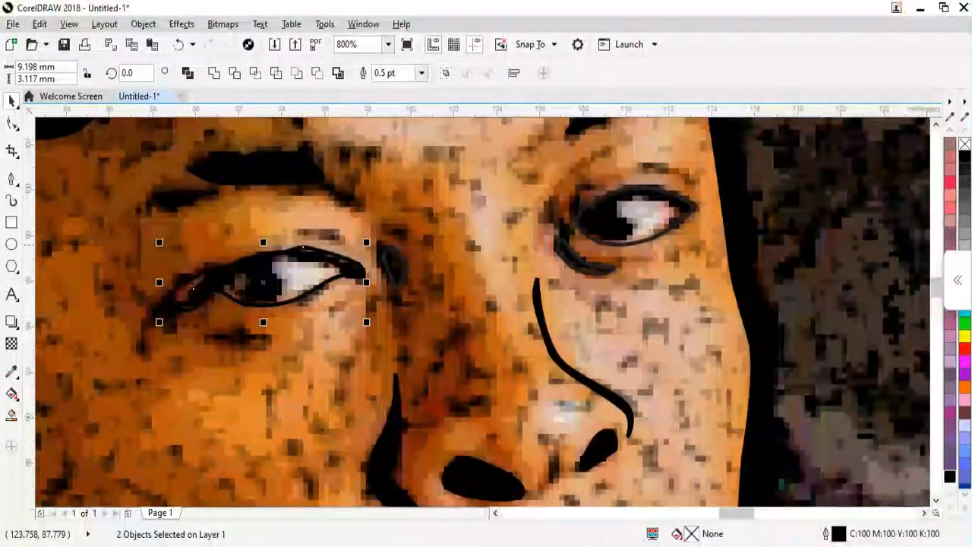
left_click(421, 73)
left_click(387, 133)
Step: Give the right eye outline and the crease below it a black outline of 1.0 pt
left_click_drag(534, 173, 718, 291)
right_click(950, 477)
left_click(422, 72)
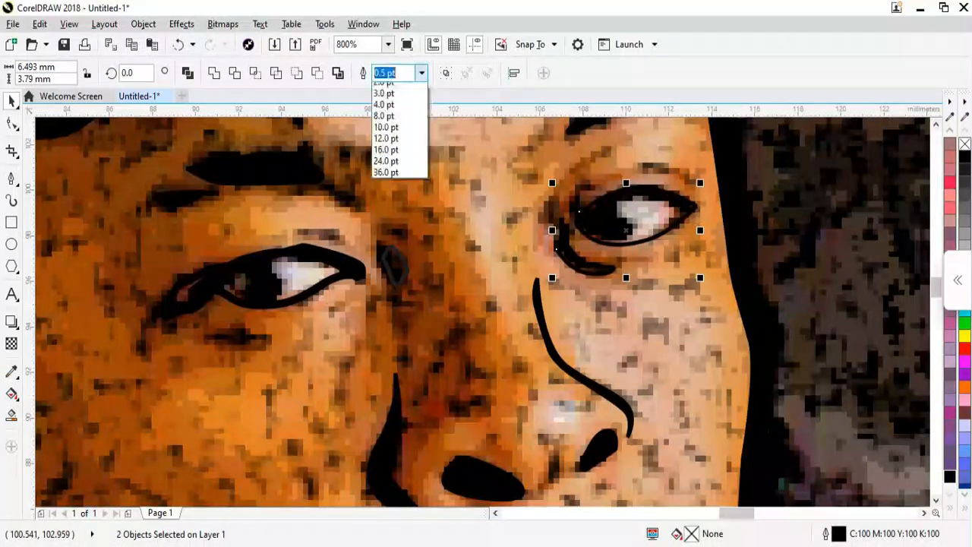
left_click(387, 133)
Step: Fill the right eye's crease, the left lid shape and the nose-bridge patch black, and give the patch a black outline
left_click(591, 271)
left_click(950, 477)
left_click(193, 290)
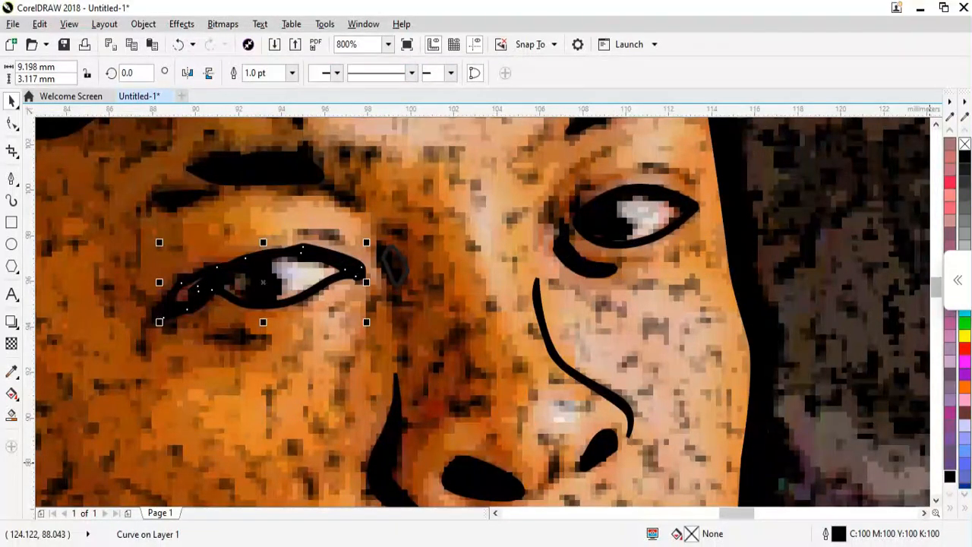
left_click(950, 477)
scroll(514, 268, "down", 1)
scroll(409, 249, "up", 1)
left_click(499, 284)
left_click(949, 477)
right_click(950, 477)
Step: Draw a circle about 3.2 mm across over the left iris, make its fill and outline black, and copy it onto the right iris
scroll(536, 265, "down", 1)
scroll(471, 288, "up", 1)
left_click(11, 244)
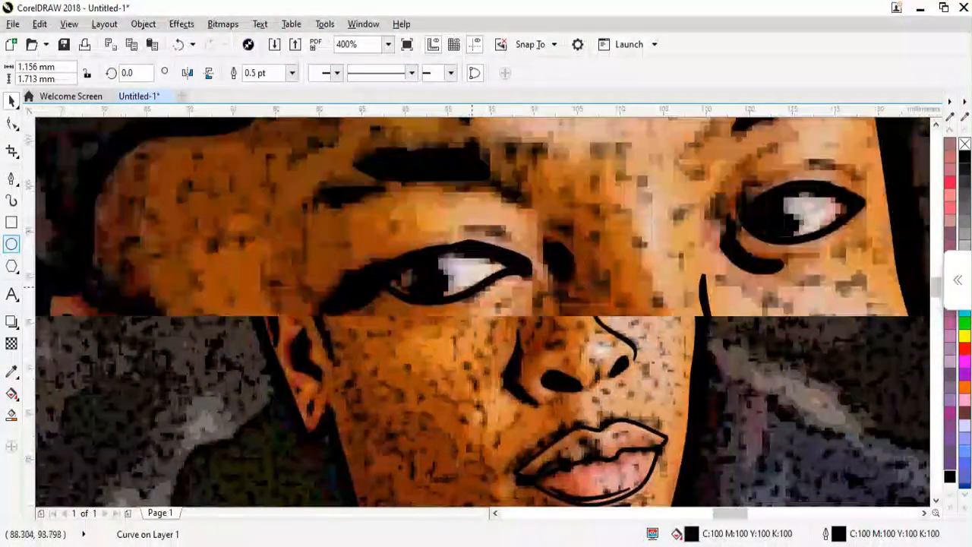
left_click_drag(381, 246, 451, 320)
key("space")
left_click(950, 476)
right_click(950, 476)
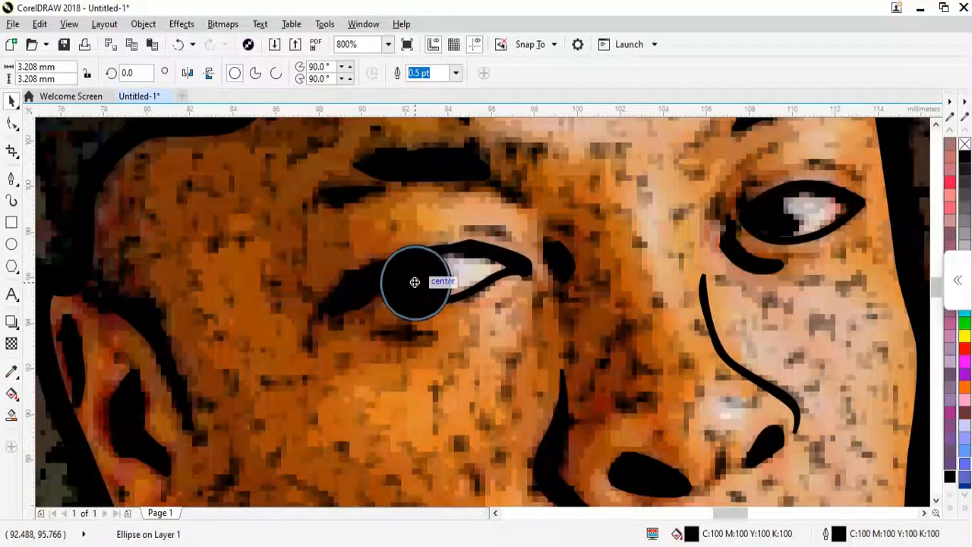
left_click_drag(416, 283, 766, 212)
right_click(766, 212)
Step: Fill both eye outlines white and PowerClip each black iris circle inside its eye
left_click(832, 226)
scroll(963, 319, "down", 2)
left_click(964, 208)
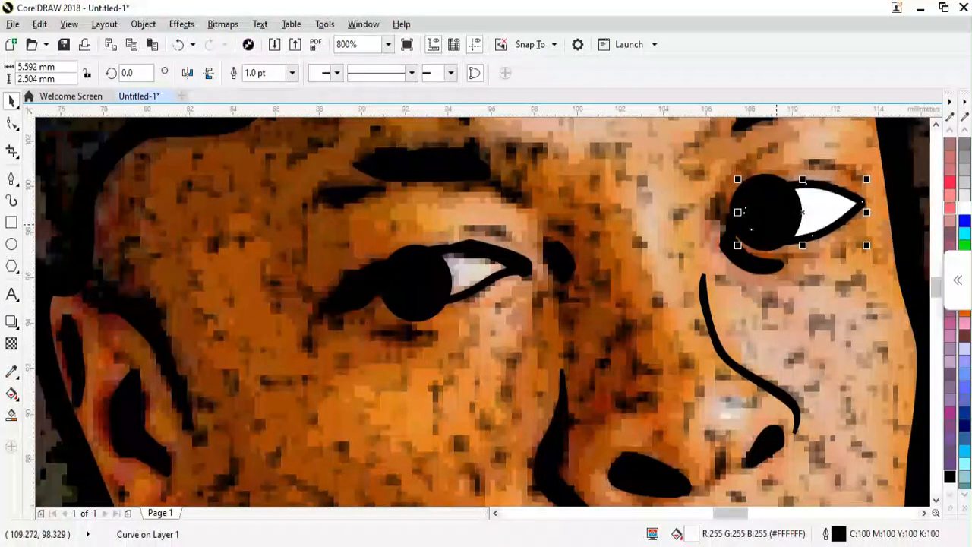
left_click(777, 226)
right_click(777, 227)
left_click(817, 245)
left_click(783, 218)
left_click(487, 281)
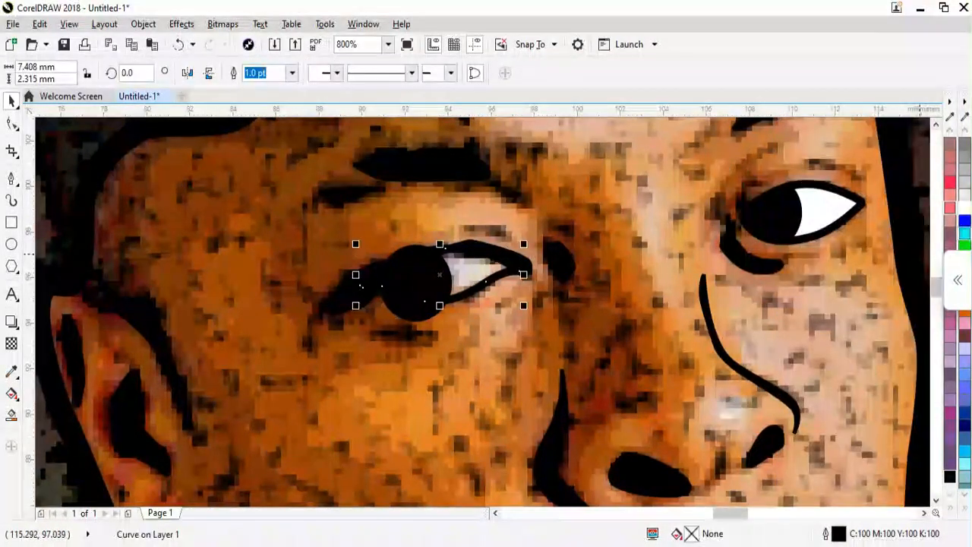
left_click(417, 285)
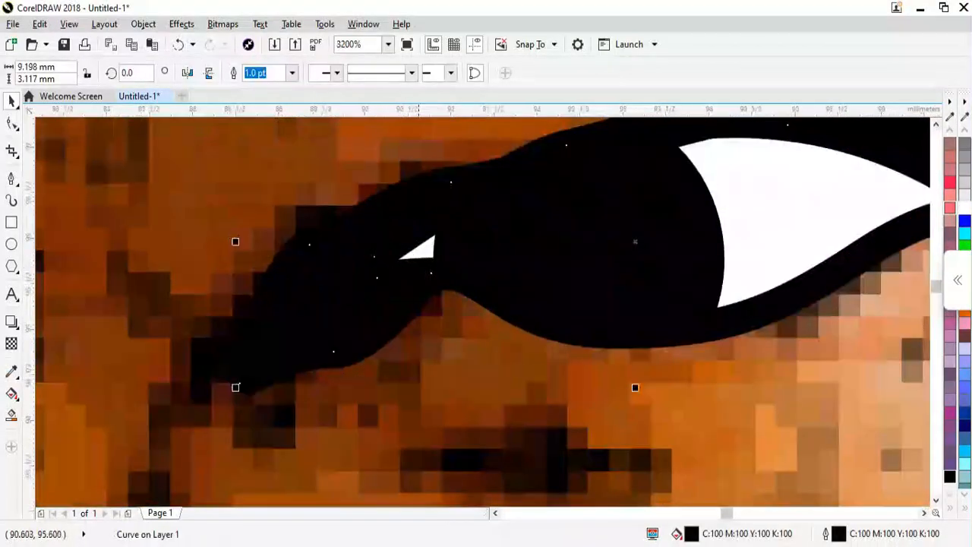
Step: Reshape the left eye outline by moving its outer corner node inward to remove the white sliver within the black lid
double_click(350, 326)
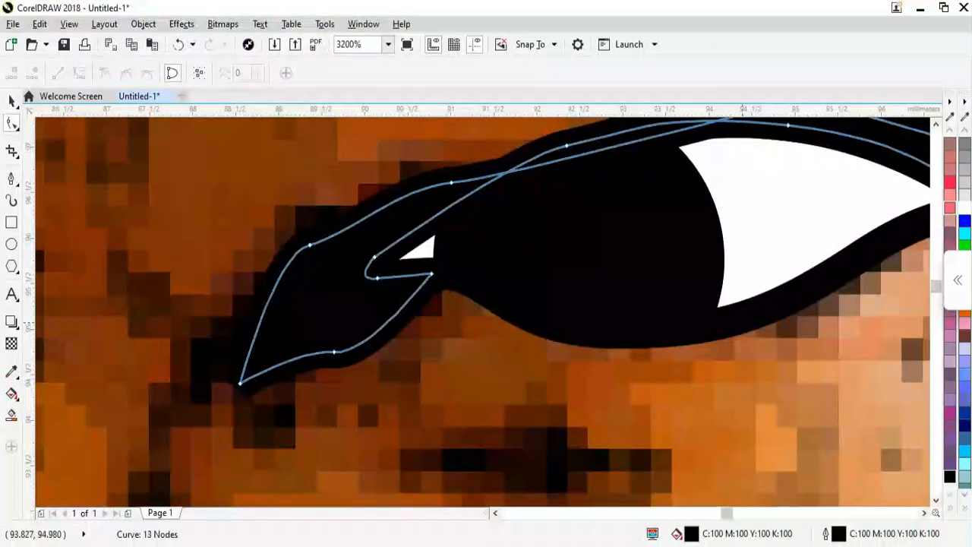
left_click(411, 252)
left_click_drag(358, 269, 420, 235)
scroll(410, 262, "down", 3)
key("space")
Step: Trace the forked wrinkle above the left eyebrow as a closed shape about 4.9 mm by 3.3 mm with black fill and outline
scroll(530, 290, "down", 2)
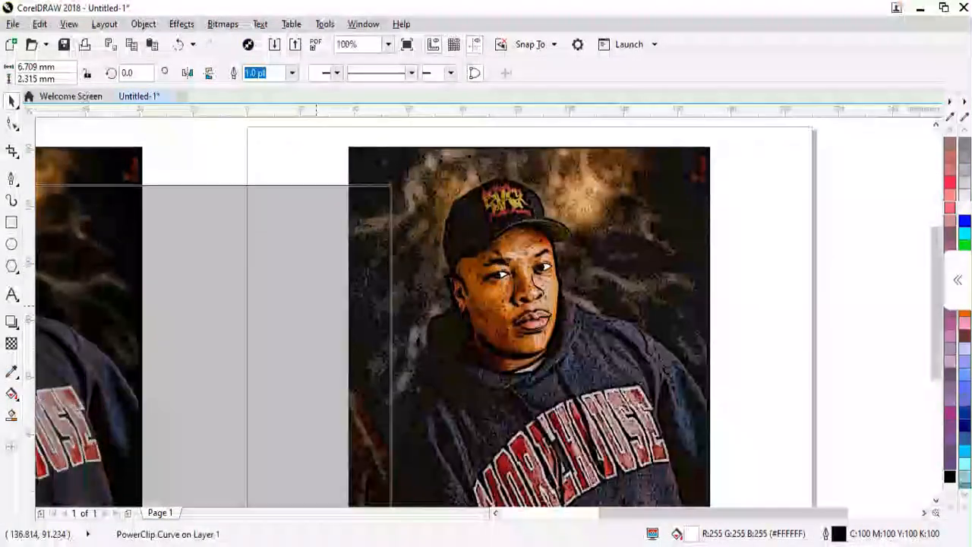
left_click(620, 288)
scroll(495, 258, "up", 3)
left_click(11, 178)
left_click(441, 266)
left_click(546, 309)
scroll(494, 281, "up", 1)
left_click_drag(494, 201, 494, 163)
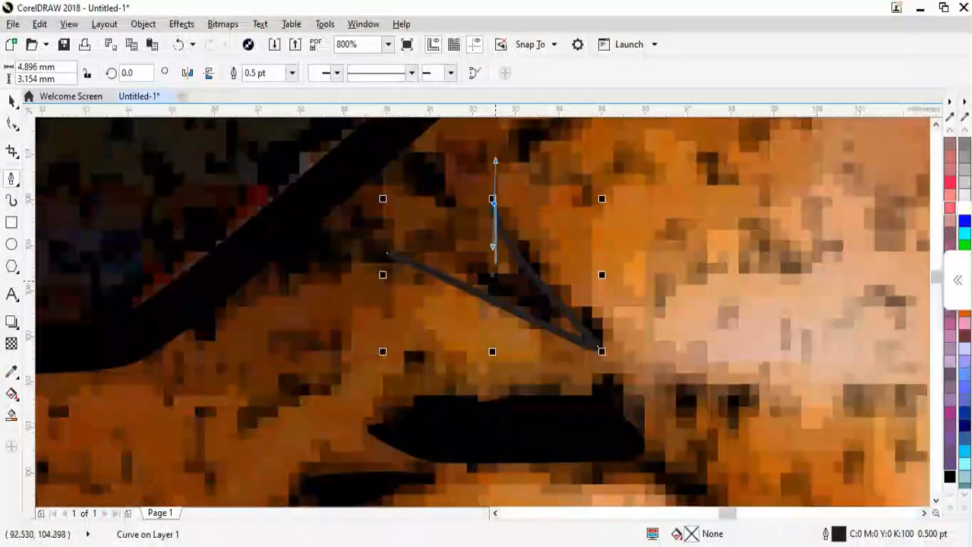
left_click_drag(521, 291, 499, 284)
left_click(385, 252)
left_click(950, 476)
right_click(950, 477)
Step: Start the cap outline above the left ear and trace the cap's left side up towards the crown
scroll(486, 299, "down", 4)
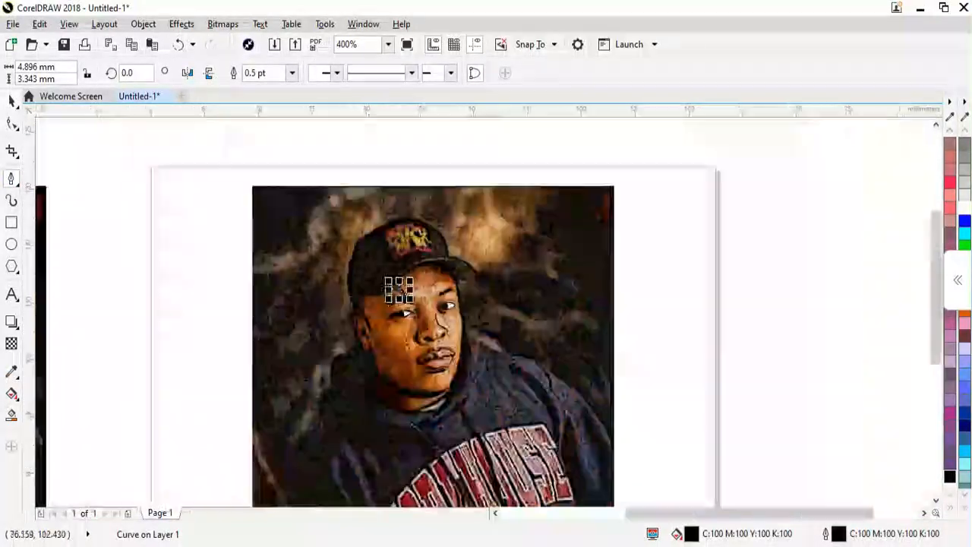
scroll(351, 311, "up", 3)
left_click(393, 313)
scroll(352, 294, "down", 1)
left_click(330, 196)
scroll(330, 190, "up", 1)
mouse_move(375, 214)
left_mouse_down()
mouse_move(380, 199)
mouse_move(423, 215)
left_mouse_up()
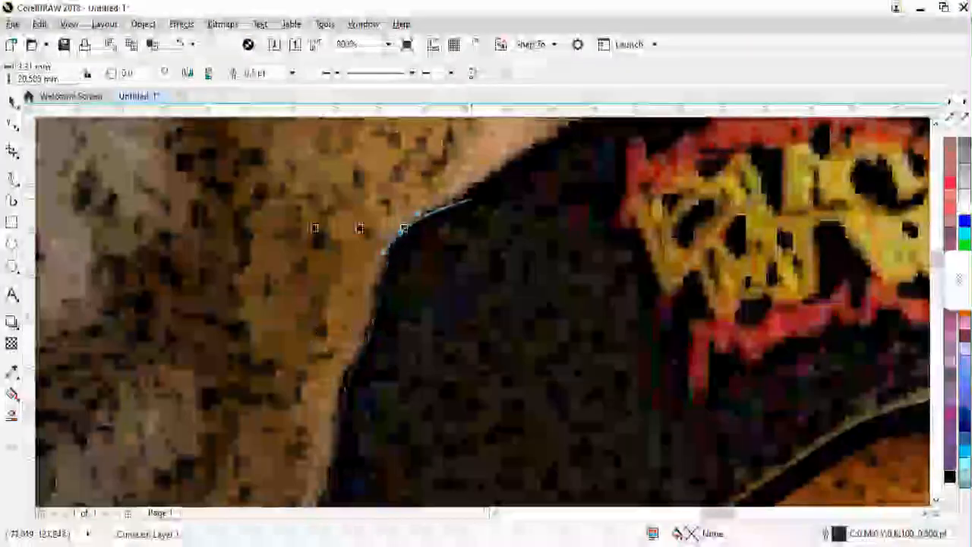
left_click(396, 244)
Step: Continue the cap outline over the crown and down its right side to the brim
left_click_drag(523, 186, 541, 176)
scroll(584, 159, "down", 2)
left_click_drag(619, 165, 629, 171)
scroll(677, 185, "up", 2)
left_click_drag(675, 250, 690, 304)
scroll(676, 296, "down", 2)
scroll(702, 331, "up", 2)
left_click(620, 261)
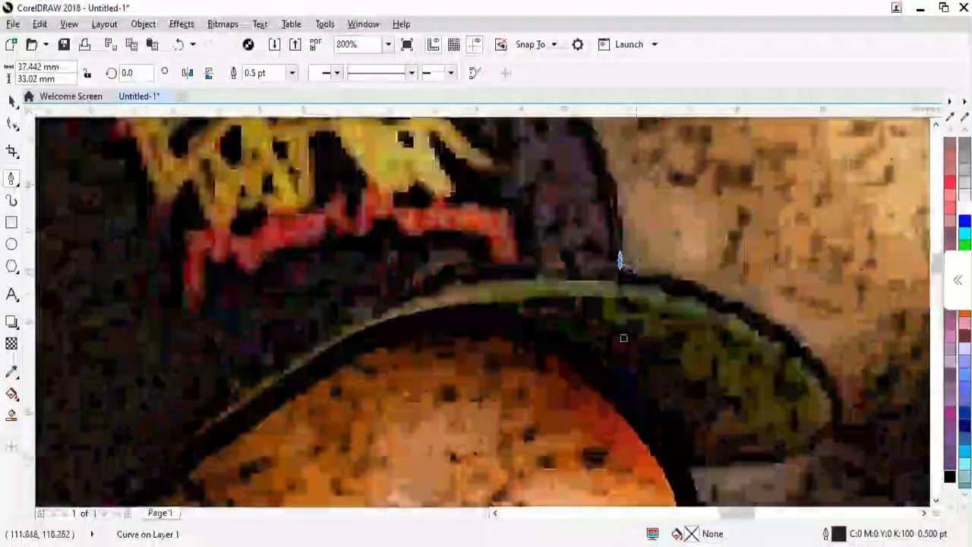
Step: Trace the cap's lower edge along the brim and hairline and close the outline at about 37.4 mm by 33.2 mm
scroll(448, 261, "down", 1)
scroll(466, 266, "up", 2)
left_click_drag(295, 311, 144, 448)
scroll(239, 341, "down", 2)
scroll(173, 375, "up", 2)
scroll(143, 448, "down", 1)
left_click_drag(324, 288, 262, 343)
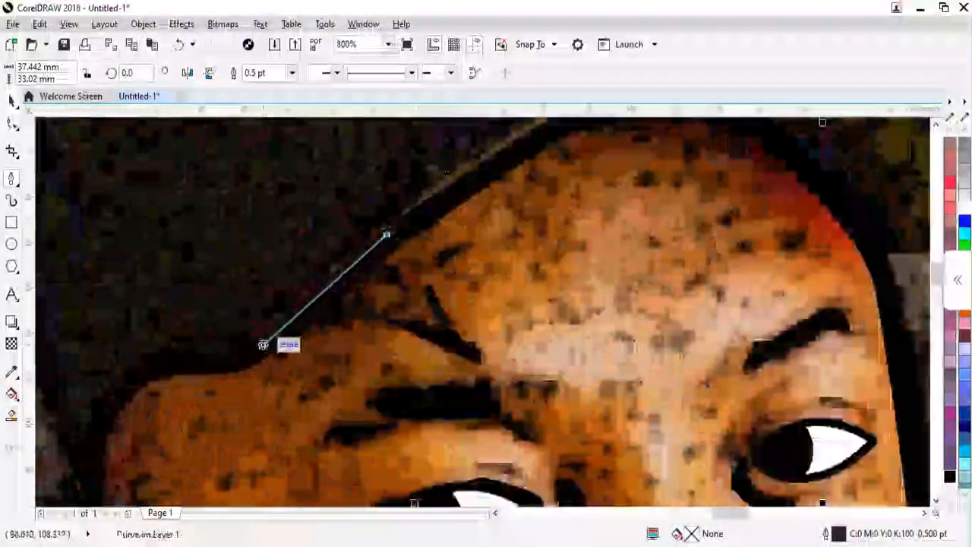
scroll(263, 343, "down", 2)
left_click(360, 408)
Step: Set a heavier line width for the closed cap outline
scroll(319, 384, "down", 2)
left_click(292, 72)
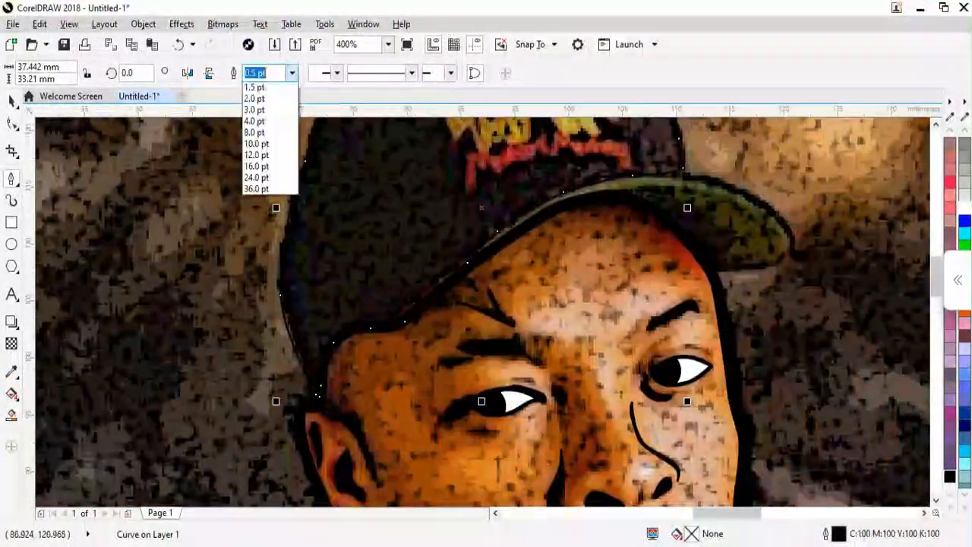
left_click(266, 151)
Step: Start the brim outline at the right temple and trace its outer edge around the tip up to the crown
scroll(190, 298, "down", 1)
scroll(428, 249, "up", 2)
left_click_drag(524, 382, 540, 383)
left_click_drag(666, 348, 679, 326)
left_click_drag(657, 282, 640, 268)
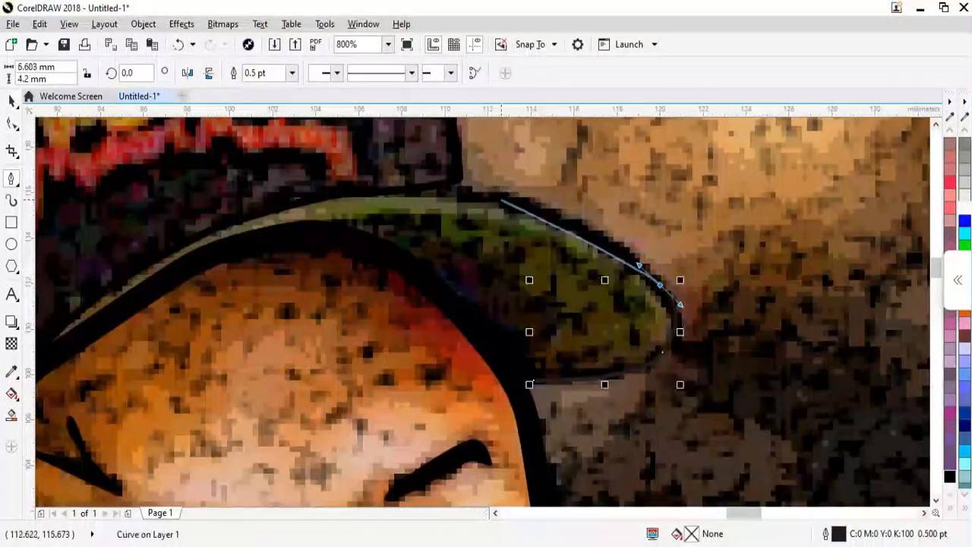
left_click_drag(502, 189, 435, 178)
scroll(456, 173, "up", 1)
scroll(459, 182, "up", 1)
left_click(462, 174)
Step: Continue the brim outline along its upper seam against the cap, down to the brim's narrow left end
scroll(360, 211, "down", 2)
left_click_drag(281, 218, 264, 219)
scroll(214, 226, "up", 1)
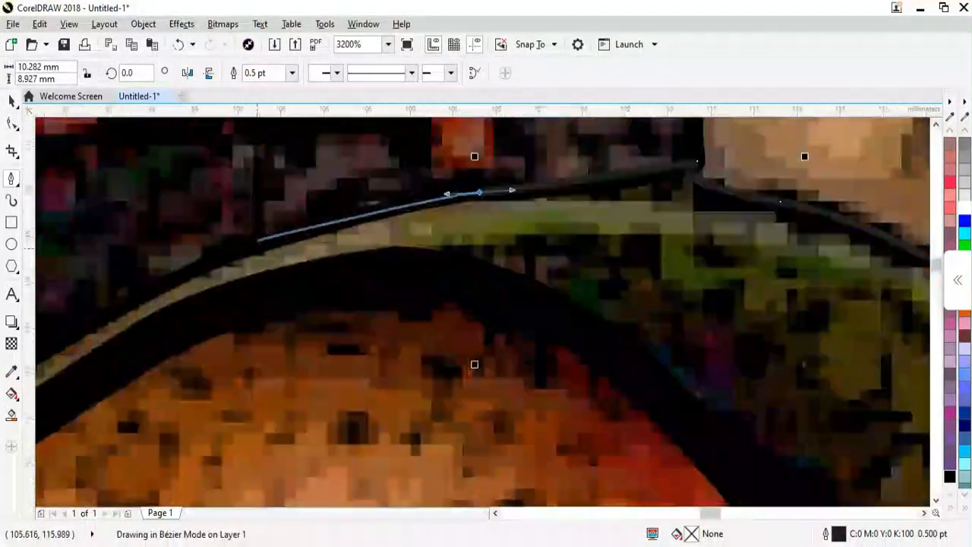
left_click(258, 239)
scroll(258, 238, "down", 2)
scroll(145, 285, "up", 2)
left_click(202, 381)
Step: Trace the brim's lower edge over the forehead, close the shape at about 29.6 mm by 9.1 mm and give it a 1.0 pt black outline
scroll(202, 381, "down", 1)
scroll(413, 266, "up", 1)
left_click(398, 247)
left_click_drag(673, 284, 743, 337)
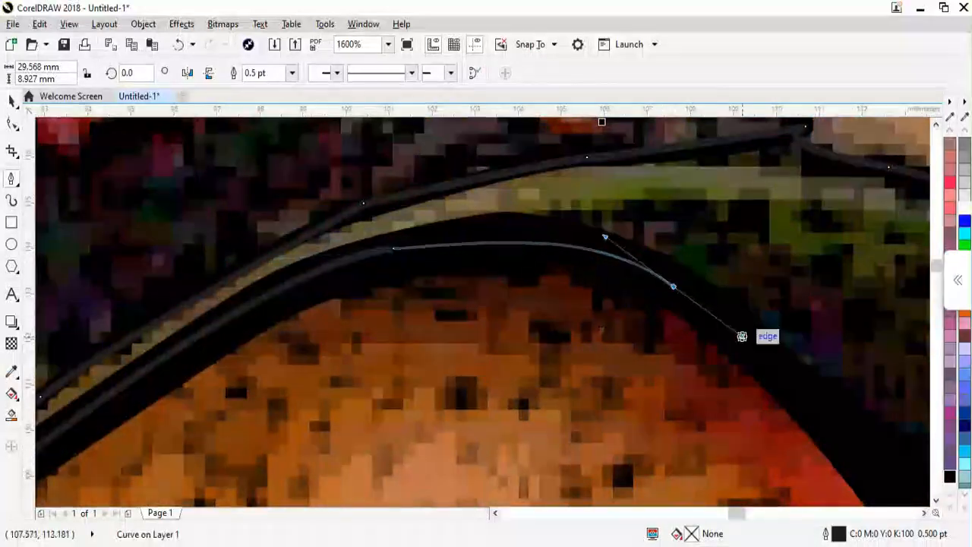
scroll(742, 337, "down", 2)
scroll(923, 437, "up", 2)
left_click(385, 202)
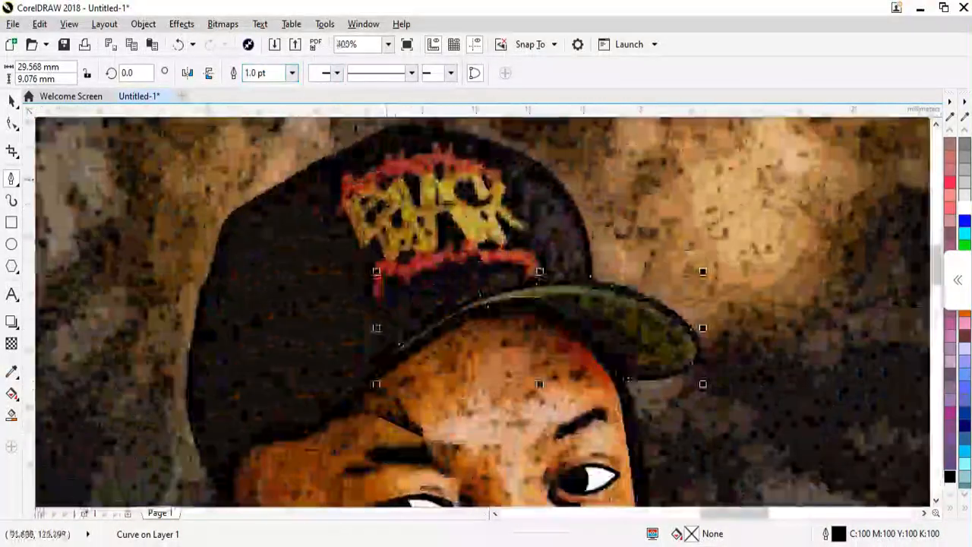
Step: Move the reference photo aside to check the traced line work, and undo the move
scroll(410, 218, "down", 3)
key("space")
left_click_drag(478, 243, 336, 302)
key("ctrl+z")
scroll(419, 207, "up", 4)
key("space")
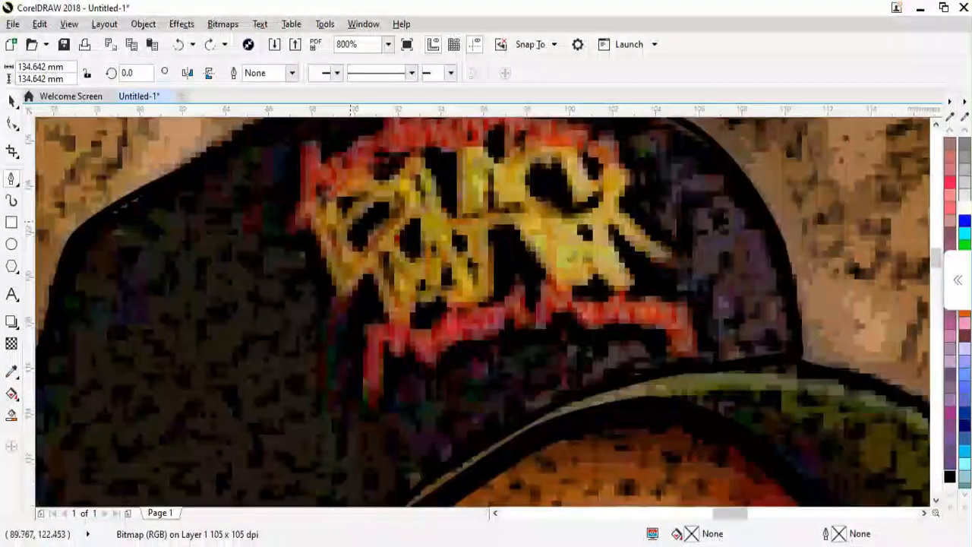
Step: Trace the jagged upper edge of the yellow lettering on the cap, ending at the rightmost letter
left_click(413, 151)
left_click(455, 214)
left_click(465, 147)
left_click(534, 179)
left_click(597, 223)
left_click_drag(611, 208, 628, 208)
left_click_drag(659, 219, 667, 228)
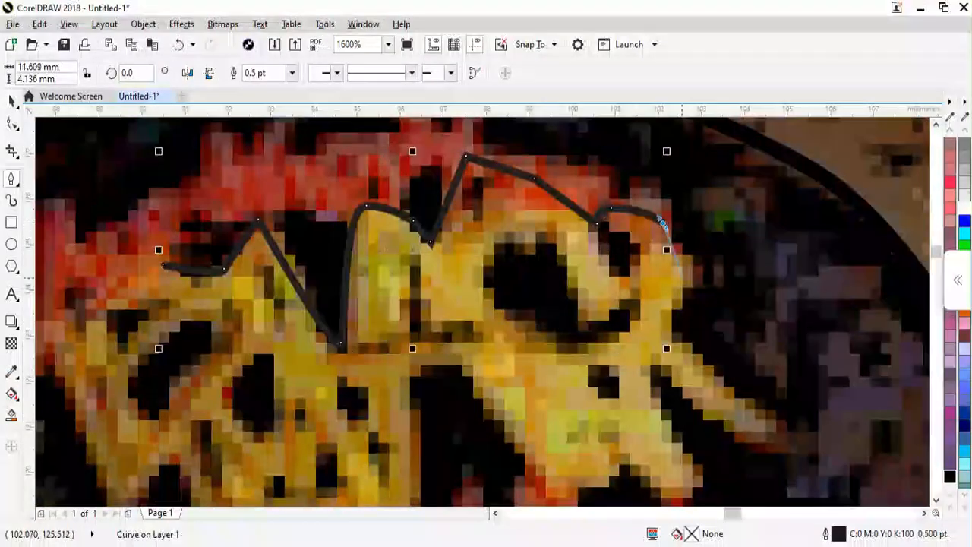
Step: Continue the lettering outline down its right side and back along the lower edge to complete the yellow shape
left_click(664, 383)
scroll(664, 383, "down", 1)
left_click(590, 286)
left_click(584, 299)
left_click(552, 283)
left_click(528, 299)
left_click(462, 231)
left_click(426, 315)
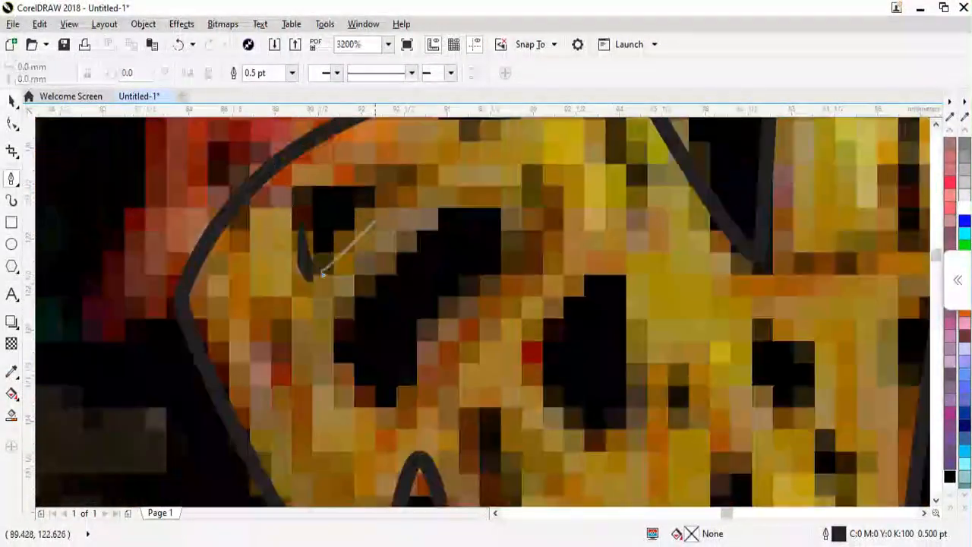
Step: Trace the dark gaps inside the left letters as separate closed shapes, including a triangle about 1.1 mm by 1 mm
left_click(387, 194)
left_click(348, 183)
left_click(293, 207)
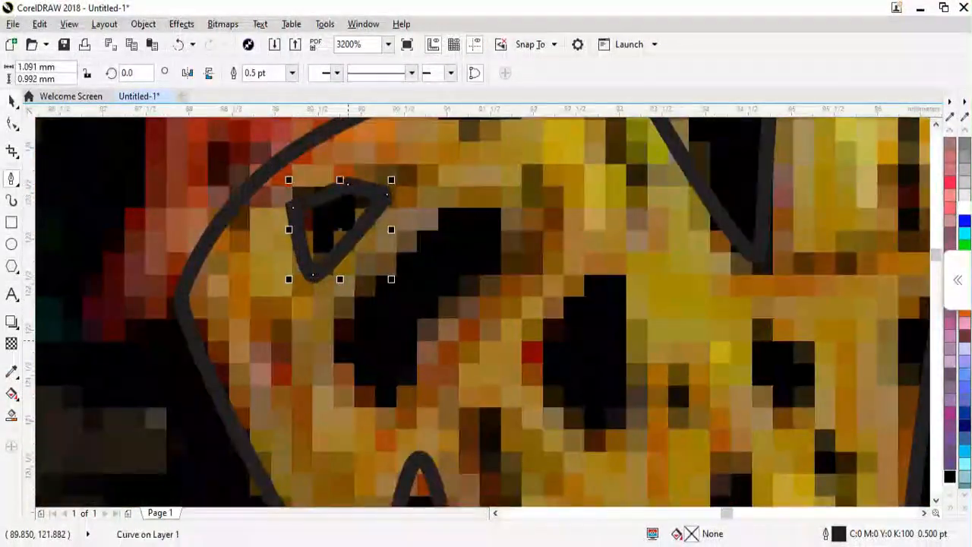
left_click(348, 339)
scroll(316, 291, "down", 2)
left_click(423, 226)
left_click(391, 250)
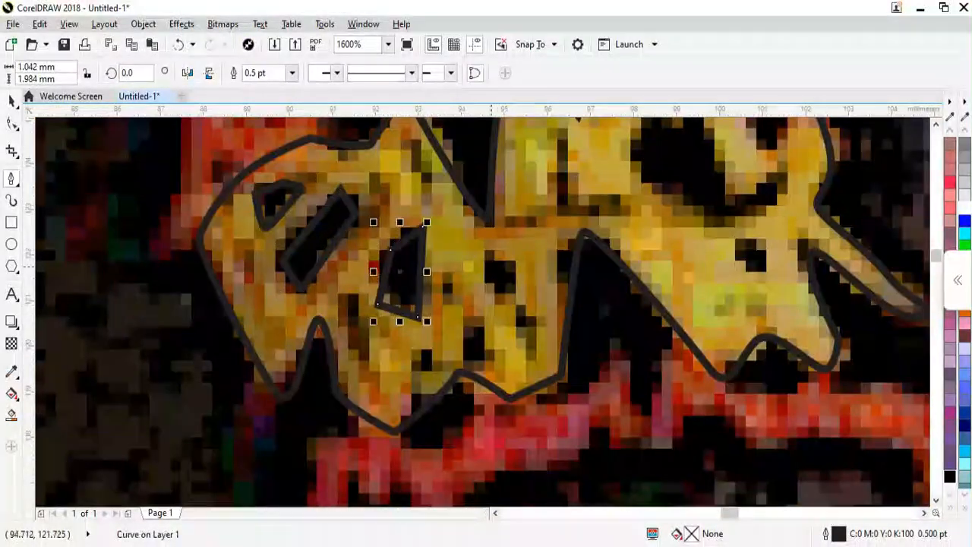
left_click(408, 267)
Step: Trace the large curved dark gap in the right letter as a shape about 3.4 mm by 2.2 mm
scroll(178, 476, "down", 2)
left_click(373, 306)
left_click(439, 378)
left_click(468, 376)
left_click(520, 355)
left_click(458, 332)
left_click_drag(450, 277, 436, 268)
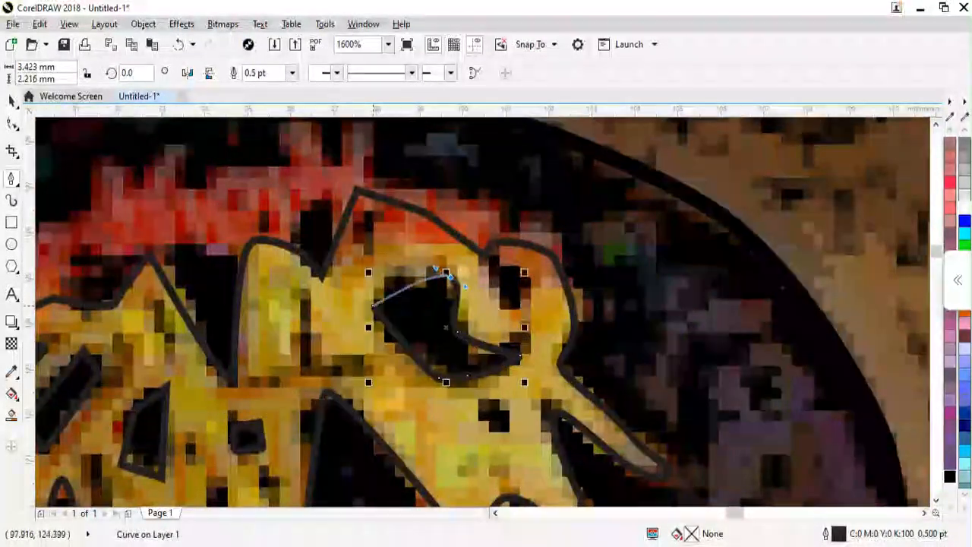
Step: Trace the two small gaps in the right letter, making the lower one about 1.2 mm by 1.1 mm
left_click(514, 259)
left_click(396, 332)
scroll(486, 274, "down", 3)
scroll(448, 251, "up", 2)
left_click(452, 266)
left_click(448, 330)
left_click(452, 266)
scroll(502, 240, "down", 3)
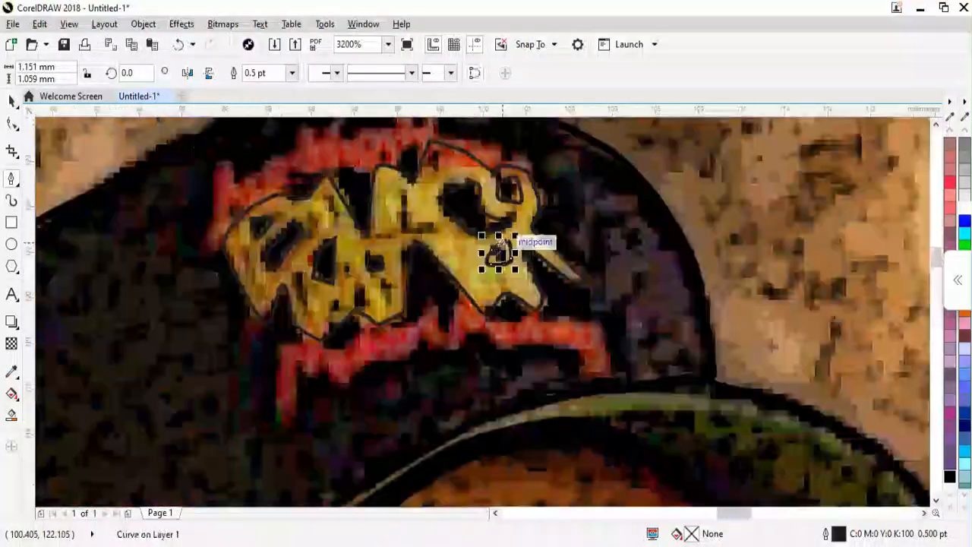
Step: Trace the lower edge of the red lettering below the yellow letters, starting at its left end
scroll(484, 259, "up", 3)
left_click(299, 360)
left_click(333, 243)
left_click(560, 219)
left_click(563, 192)
left_click(628, 231)
left_click_drag(723, 190, 731, 196)
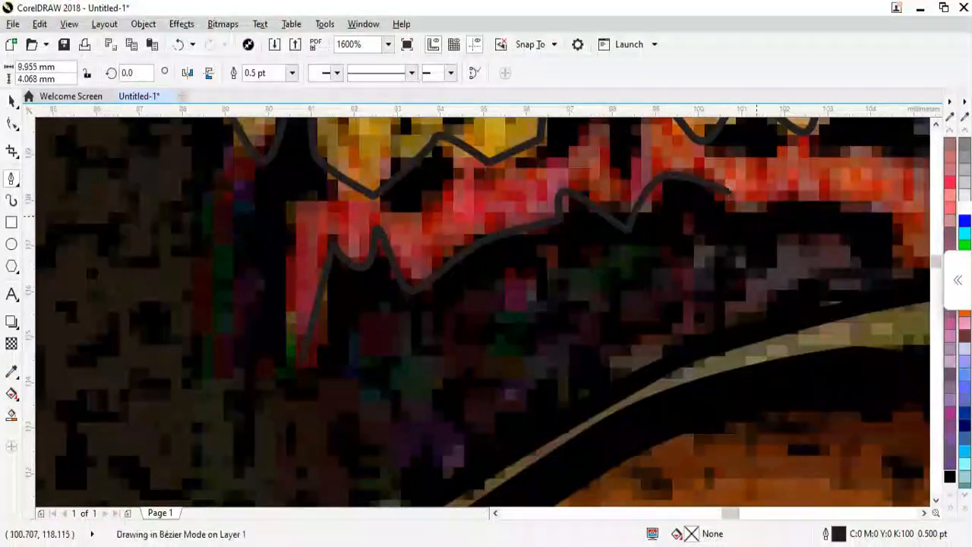
Step: Continue the lower red lettering outline around its right end and back onto its upper edge
left_click(746, 225)
scroll(747, 225, "down", 2)
scroll(854, 223, "up", 2)
left_click_drag(542, 218, 575, 246)
left_click(286, 132)
scroll(286, 190, "down", 2)
scroll(127, 126, "up", 2)
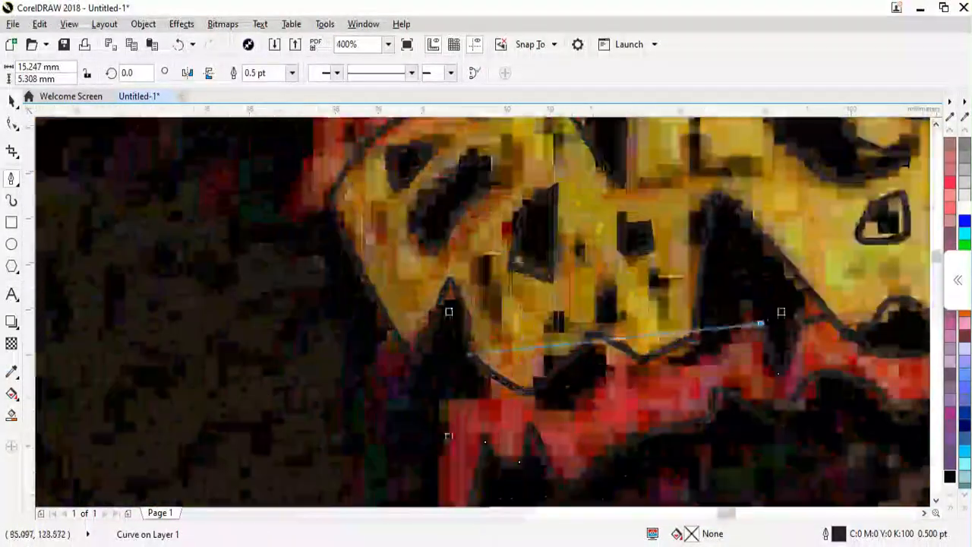
Step: Trace the lower red lettering's upper edge back to its left end, completing a shape about 15.2 mm wide
left_click(713, 351)
left_click(617, 372)
left_click(564, 393)
left_click_drag(442, 417, 434, 440)
left_click_drag(482, 347, 495, 365)
left_click(497, 378)
Step: Start the upper red lettering outline at its left end and trace along the top of the left yellow letters
scroll(496, 378, "down", 2)
scroll(459, 304, "up", 2)
left_click(463, 204)
left_click_drag(502, 331, 549, 270)
left_click(692, 216)
left_click(782, 216)
scroll(783, 217, "down", 2)
scroll(821, 212, "up", 3)
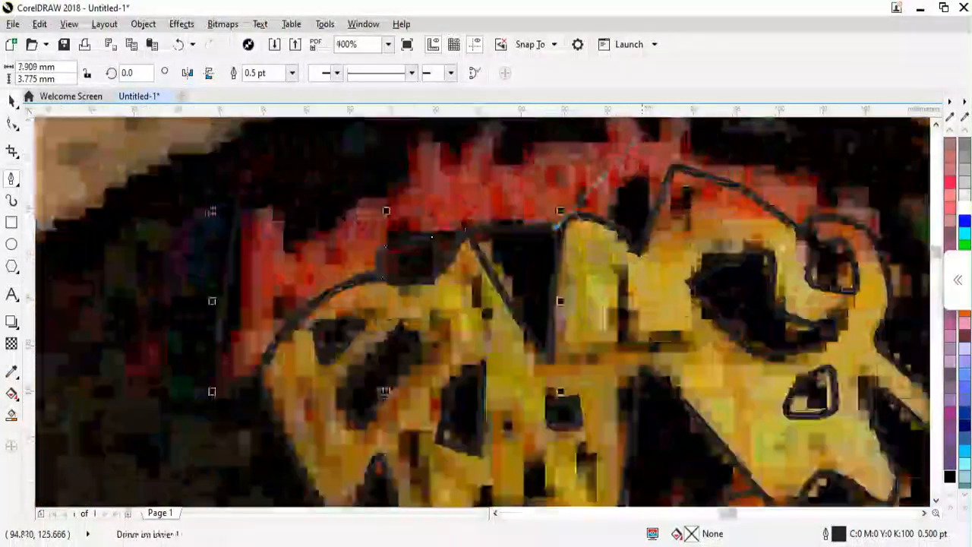
Step: Continue the upper red lettering's lower edge along the tops of the right yellow letters
left_click(756, 208)
left_click(791, 345)
left_click(839, 244)
scroll(840, 244, "down", 1)
left_click(682, 275)
left_click(741, 308)
left_click_drag(765, 297, 784, 301)
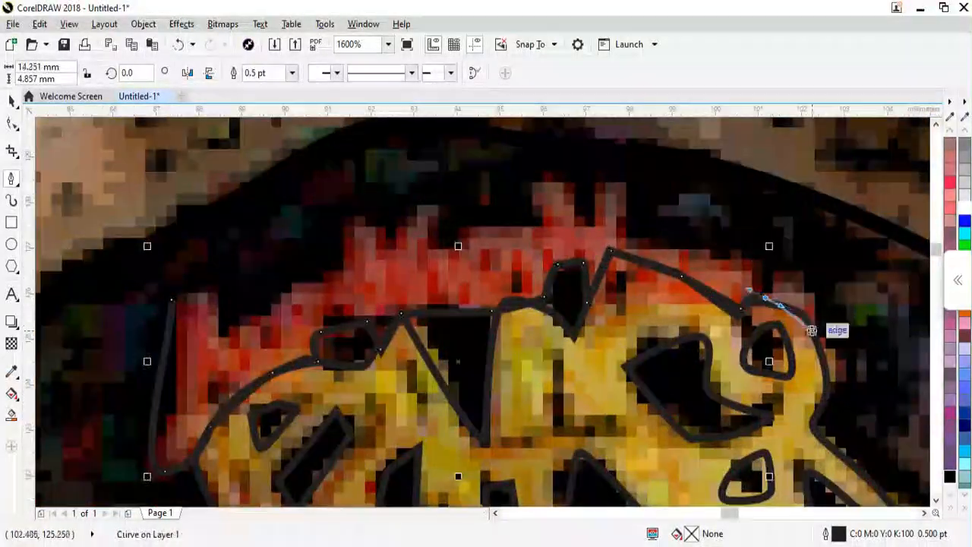
Step: Trace the upper red lettering's right end and spiky upper edge, closing the shape at about 15.3 mm by 6.4 mm
left_click(809, 322)
left_click(809, 292)
left_click(762, 278)
left_click(693, 233)
left_click_drag(650, 247, 632, 238)
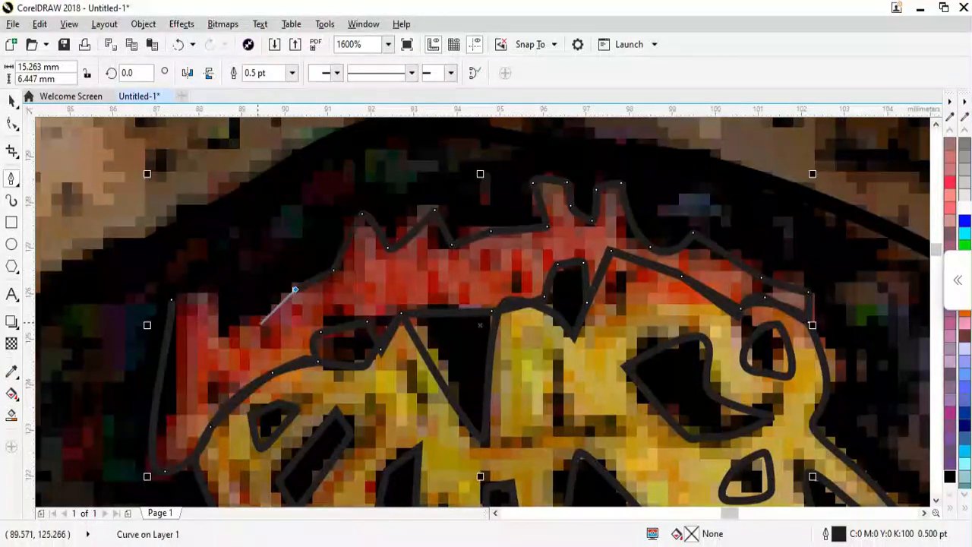
left_click(261, 324)
left_click(171, 300)
Step: Move the reference bitmap off the line drawing to the empty area on its left
scroll(253, 226, "down", 4)
key("space")
left_click_drag(468, 241, 142, 374)
Step: Give all the cap's lettering shapes a 1.0 pt black outline and a black fill
scroll(132, 292, "up", 1)
left_click_drag(373, 151, 553, 260)
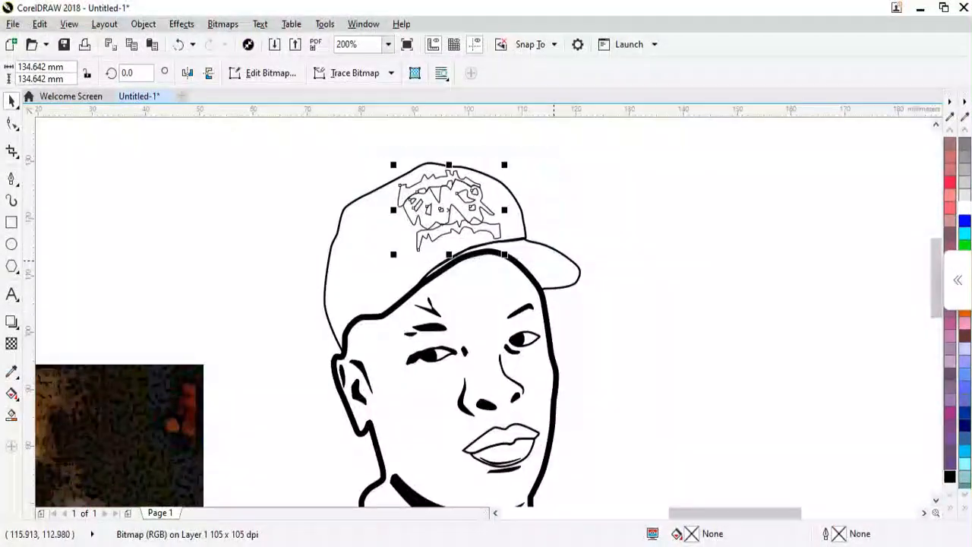
left_click(421, 73)
right_click(949, 477)
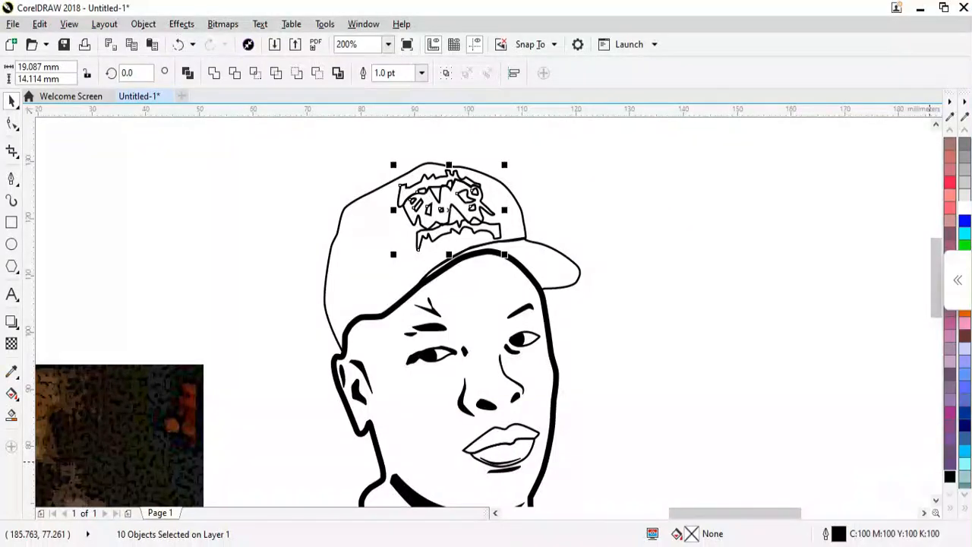
left_click(950, 476)
Step: Fill the main lettering shape on the cap with white
scroll(469, 200, "up", 2)
left_click(503, 200)
left_click(965, 207)
Step: Clean up the brim outline where it meets the crown by reshaping the corner and removing the adjacent node
left_click(612, 228)
scroll(611, 228, "down", 2)
scroll(630, 281, "up", 2)
double_click(632, 193)
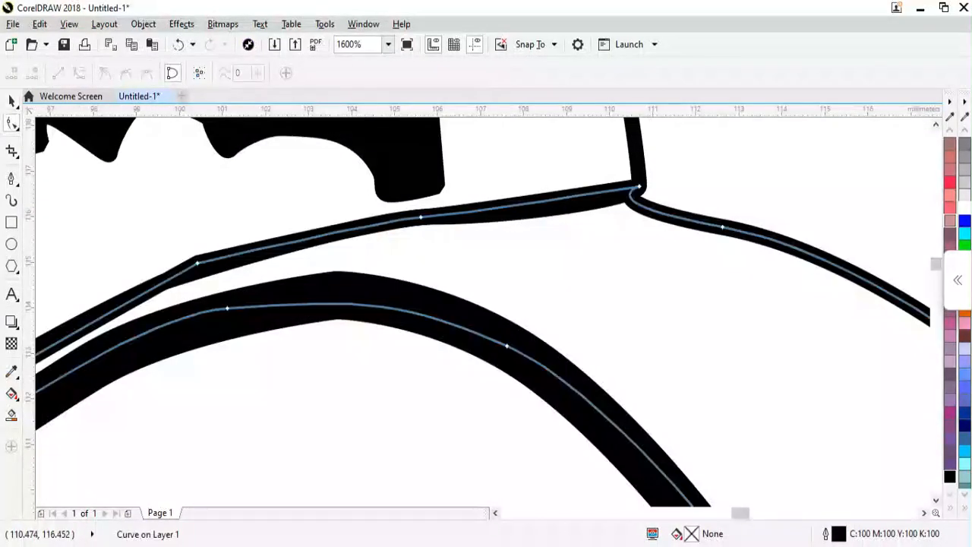
left_click_drag(636, 191, 585, 191)
double_click(721, 226)
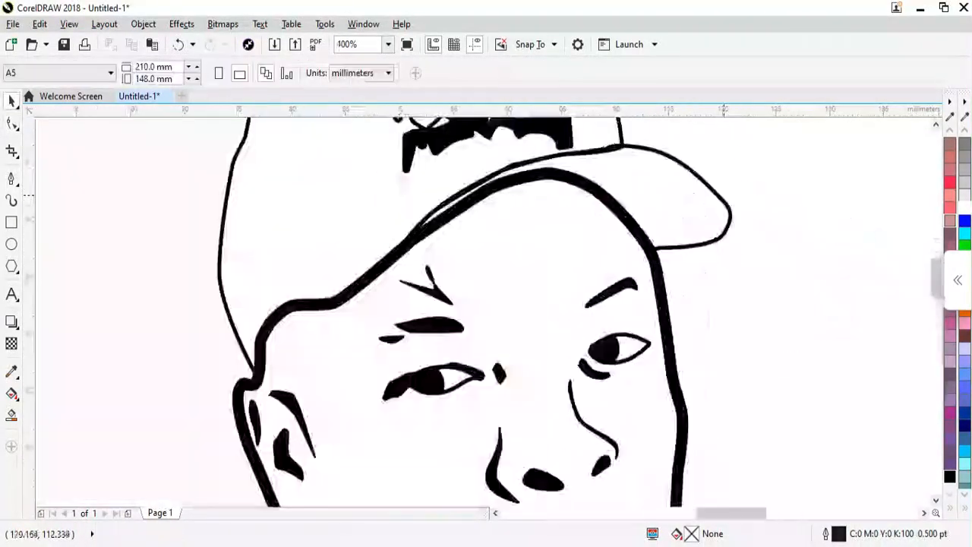
Step: Trace the shadow on the underside of the brim as a closed shape about 13.7 mm by 5.2 mm with black fill and outline
scroll(805, 164, "down", 2)
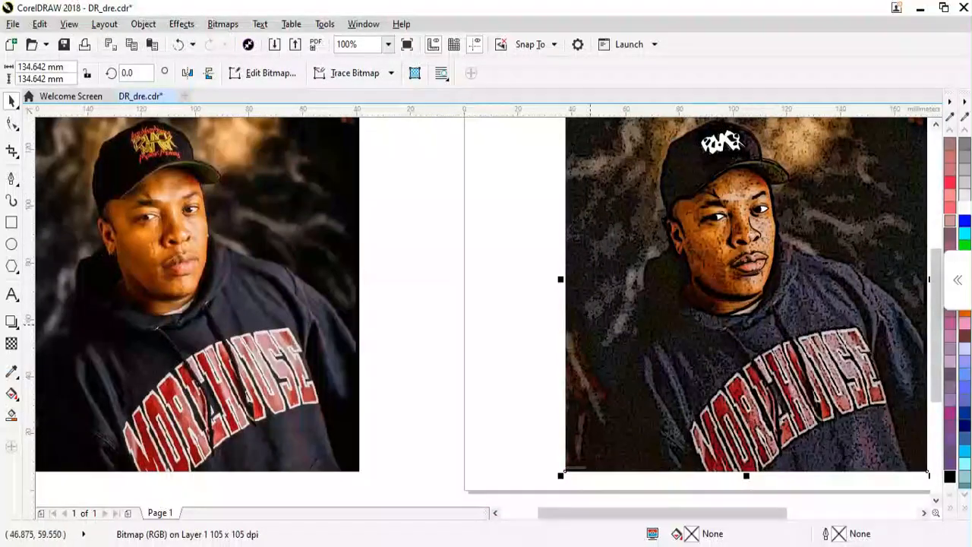
scroll(608, 319, "up", 3)
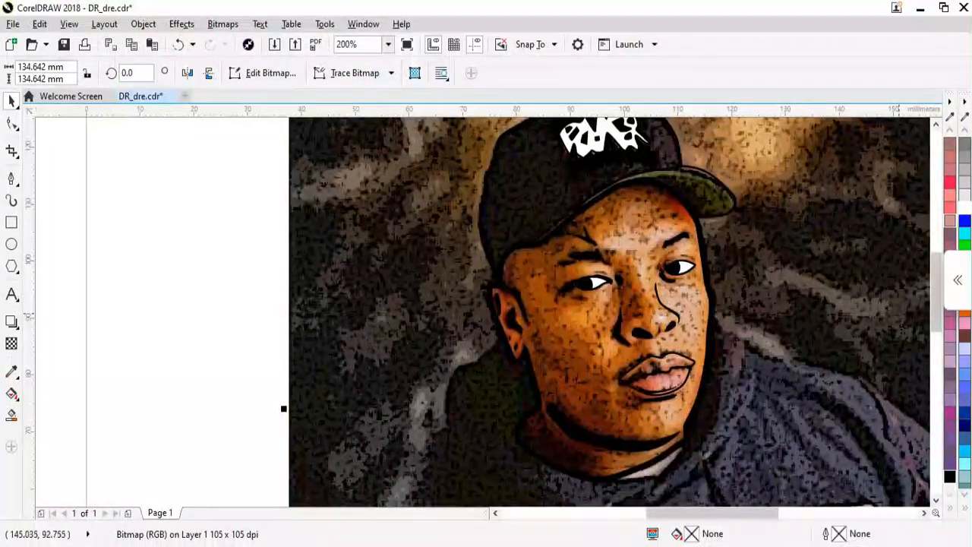
scroll(793, 183, "up", 1)
scroll(524, 145, "up", 1)
left_click(12, 178)
left_click(511, 189)
left_click_drag(677, 205, 729, 217)
left_click_drag(806, 293, 802, 301)
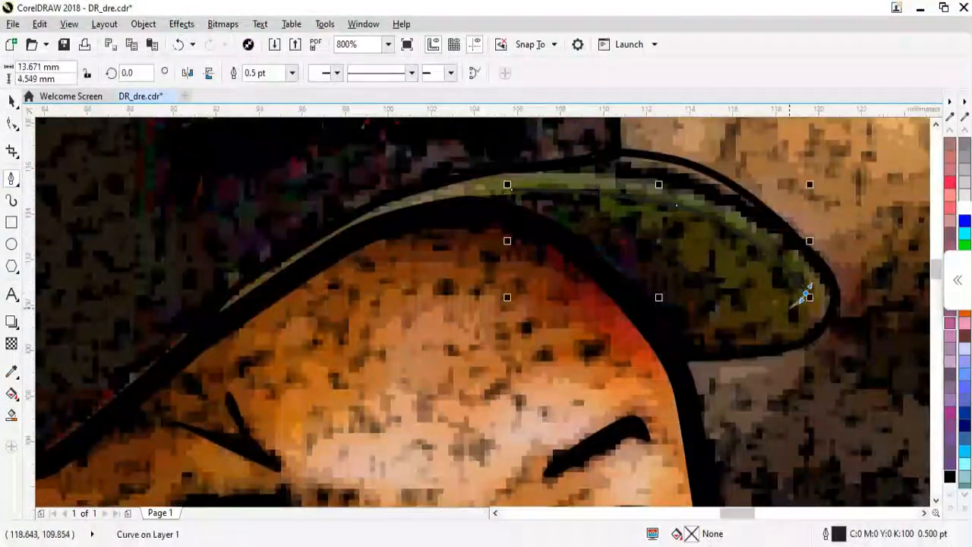
scroll(808, 295, "up", 2)
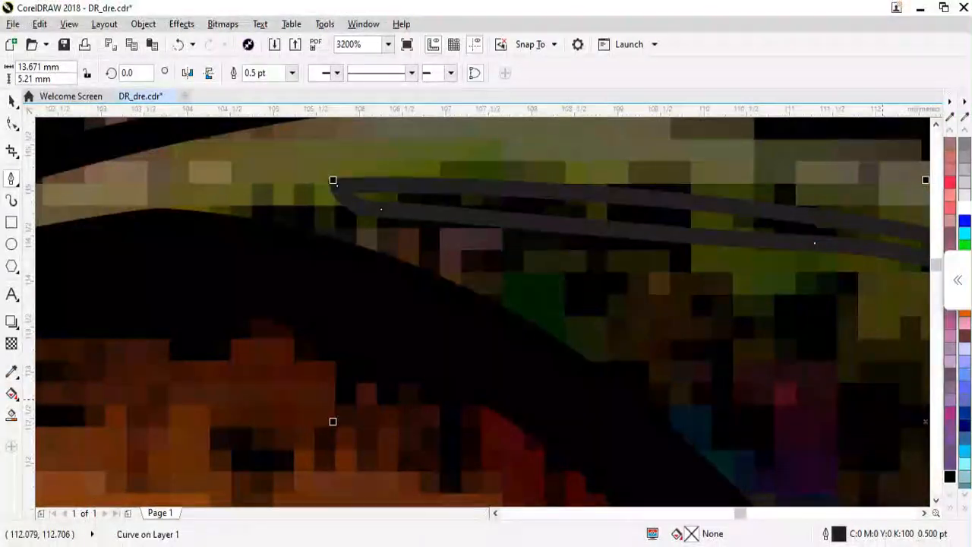
scroll(570, 221, "down", 3)
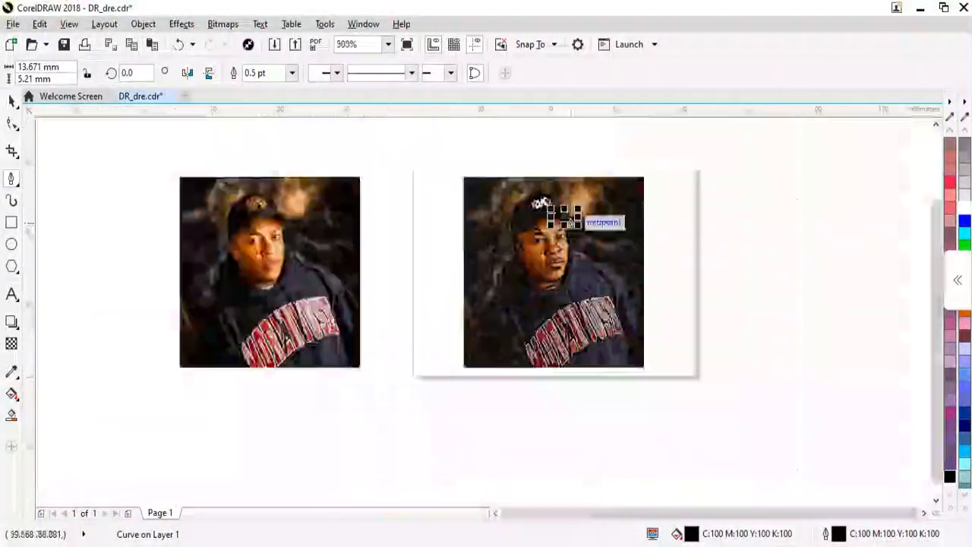
Step: Trace the cheek crease between the left ear and the mouth as a closed shape about 10.6 mm by 8.5 mm
scroll(563, 218, "up", 3)
scroll(554, 133, "down", 1)
scroll(418, 351, "up", 1)
left_click(418, 303)
left_click_drag(489, 377, 517, 399)
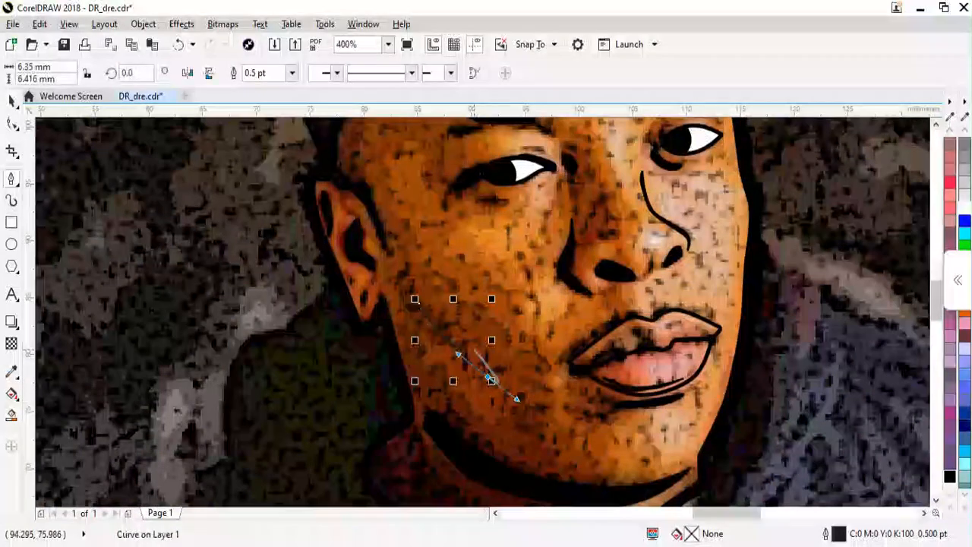
left_click(533, 397)
scroll(487, 363, "up", 1)
scroll(423, 328, "up", 1)
left_click(397, 234)
scroll(395, 235, "down", 2)
left_click(339, 198)
scroll(452, 344, "down", 1)
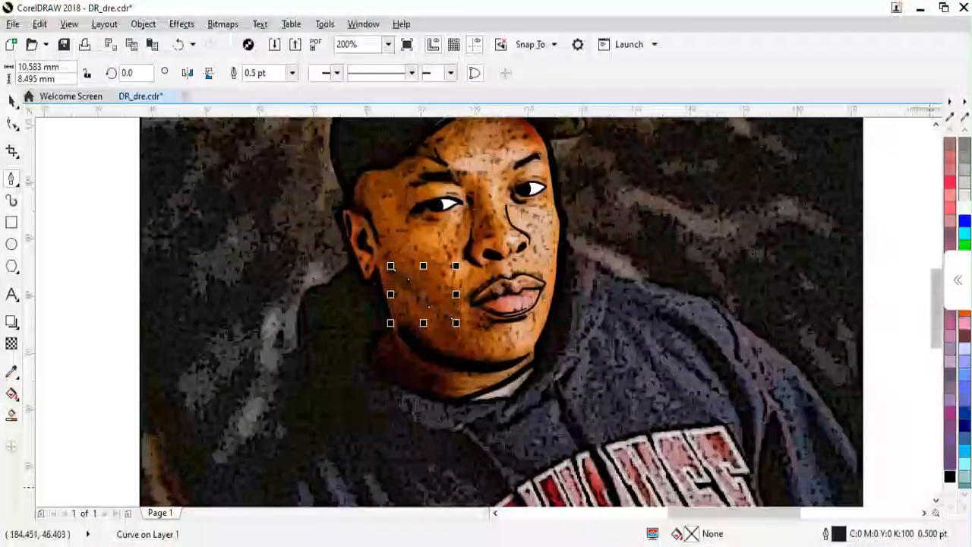
Step: Try black fill and outline on the cheek crease shape and delete the shape
scroll(470, 298, "down", 1)
left_click(950, 477)
right_click(950, 477)
key("space")
left_click(441, 313)
key("space")
Step: Retrace the cheek crease between the left ear and the mouth as a closed shape about 12.4 mm by 8.7 mm
scroll(432, 293, "up", 2)
left_click_drag(429, 261, 487, 326)
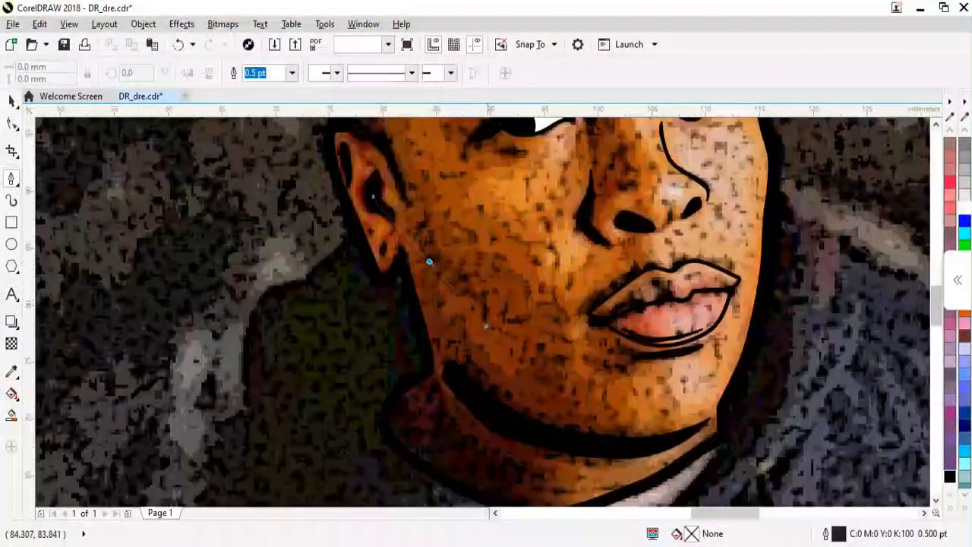
left_click_drag(549, 347, 582, 343)
left_click(430, 261)
scroll(486, 278, "down", 2)
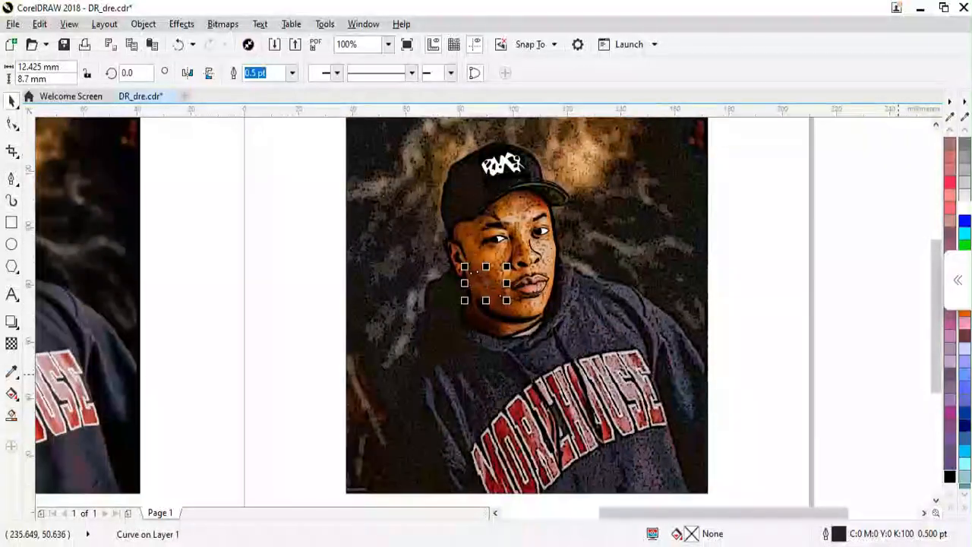
scroll(673, 304, "down", 1)
Step: Move the Poster Edges image off the page and centre the original photo on the page behind the tracing
key("space")
left_click_drag(671, 364, 410, 339)
scroll(599, 318, "up", 1)
left_click_drag(592, 339, 581, 357)
scroll(216, 292, "down", 1)
left_click_drag(145, 281, 730, 320)
left_click(117, 332)
key("p")
Step: Trace the crease under the nose between the nostrils as a closed shape about 1.3 mm by 0.9 mm with black fill
scroll(400, 286, "up", 4)
scroll(456, 245, "up", 1)
key("space")
left_click(454, 219)
scroll(456, 230, "up", 1)
left_click_drag(337, 294, 281, 299)
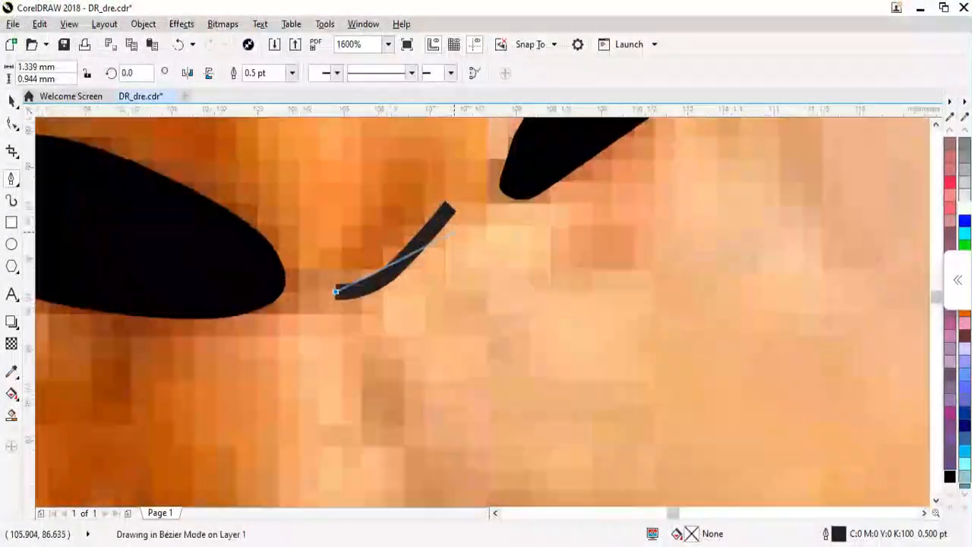
scroll(456, 231, "up", 1)
left_click(448, 183)
left_click(950, 476)
scroll(465, 272, "down", 5)
Step: Move the original photo aside to inspect the line tracing and centre the photo back on the page
key("space")
left_click_drag(836, 262, 135, 323)
scroll(548, 348, "down", 1)
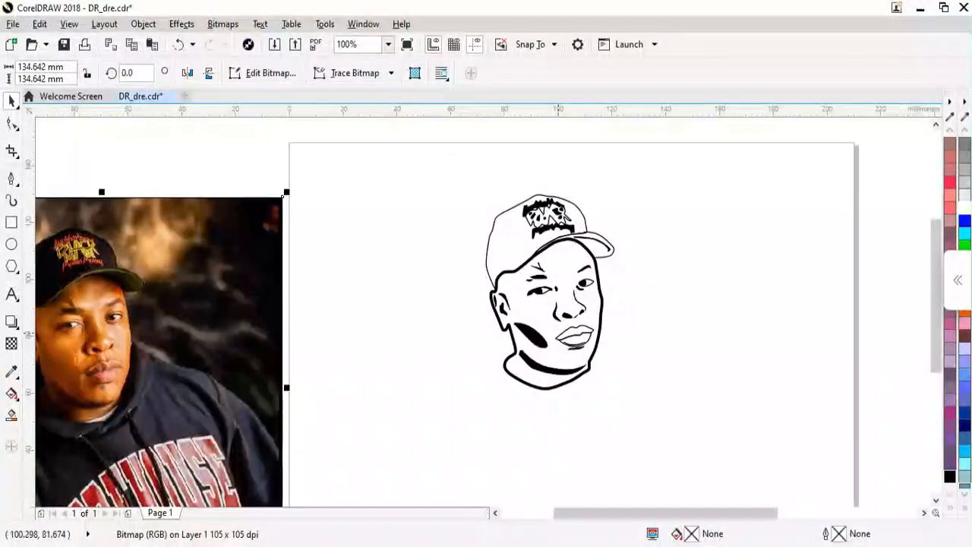
key("p")
Step: Trace the crease below the left eye's inner corner as a closed shape about 2.1 mm by 2.8 mm with black fill and outline
scroll(561, 325, "up", 2)
key("space")
left_click(525, 200)
scroll(523, 203, "up", 1)
left_click_drag(484, 264, 467, 278)
scroll(509, 226, "up", 1)
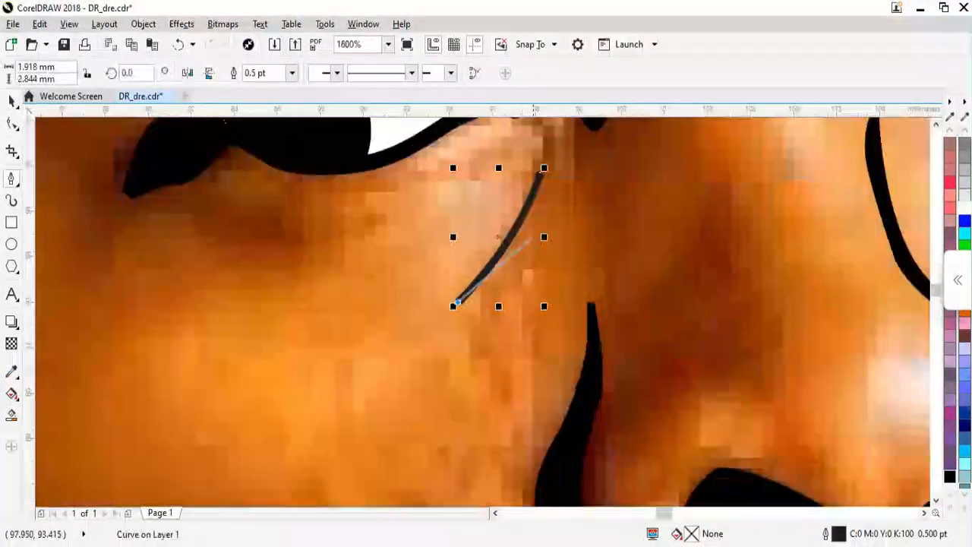
left_click_drag(534, 237, 559, 190)
left_click(540, 173)
left_click(950, 477)
right_click(950, 476)
scroll(533, 308, "down", 3)
scroll(497, 334, "up", 1)
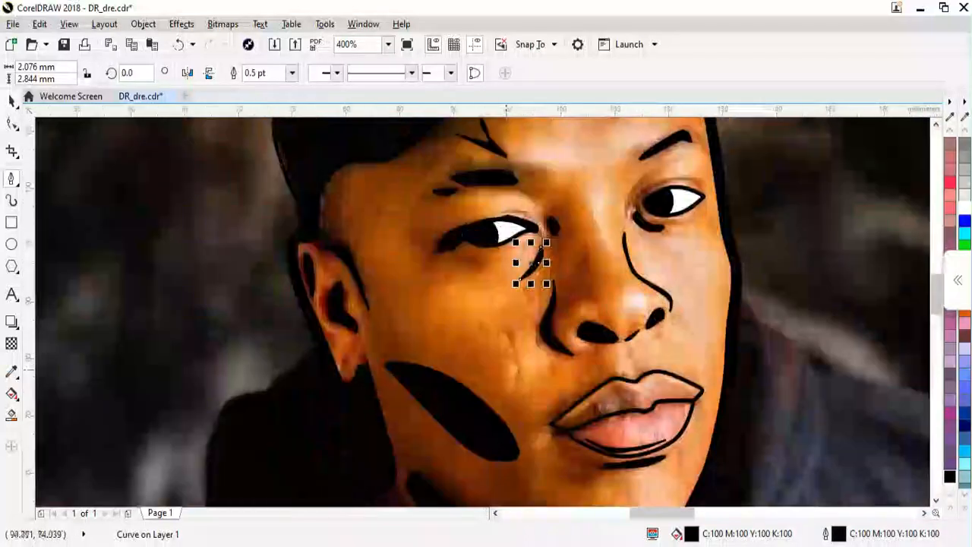
Step: Trace the short curved crease on the cheek beside the left nostril as a closed shape with black fill
left_click(508, 319)
scroll(513, 355, "up", 2)
left_click_drag(525, 349, 525, 391)
left_click(522, 404)
left_click(542, 323)
left_click(525, 239)
left_click(497, 209)
left_click(950, 476)
Step: Move the original photo off the tracing and undo the move
scroll(388, 241, "down", 5)
key("space")
left_click_drag(468, 313, 252, 258)
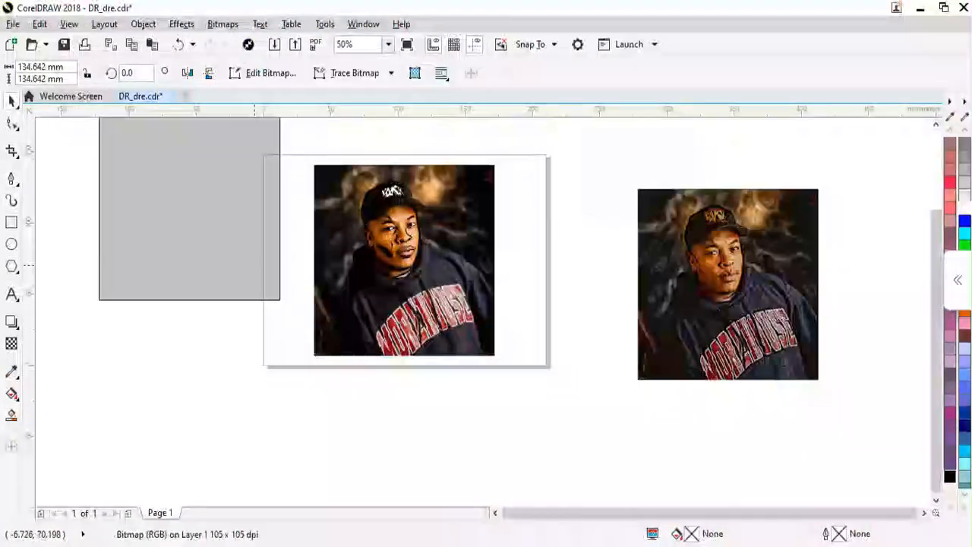
scroll(335, 234, "up", 1)
key("ctrl+z")
Step: Start the hoodie outline below the left ear and trace it along the hood and shoulder down the left sleeve
scroll(427, 264, "up", 2)
key("space")
left_click(401, 206)
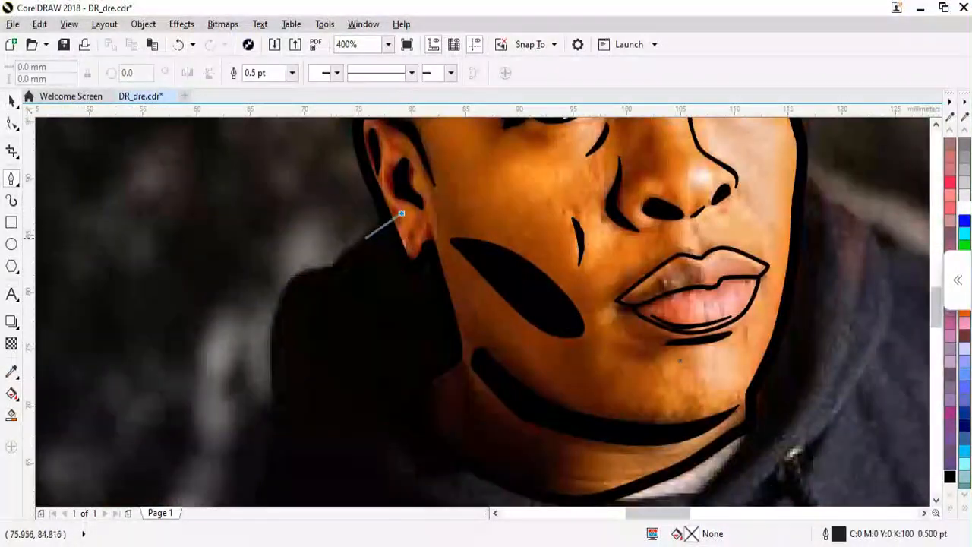
left_click(283, 281)
scroll(322, 257, "down", 2)
scroll(295, 307, "up", 2)
left_click(356, 251)
scroll(356, 251, "down", 2)
scroll(341, 270, "up", 2)
left_click_drag(390, 289, 374, 316)
scroll(388, 284, "down", 3)
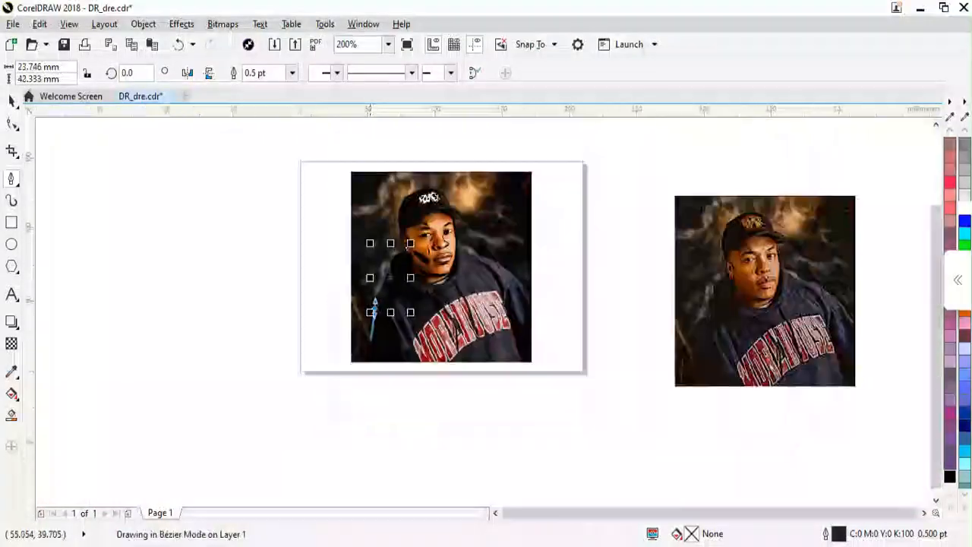
Step: Continue the hoodie outline along the photo's lower edge and up its right edge
scroll(374, 350, "up", 2)
left_click(364, 395)
scroll(410, 370, "down", 2)
left_click(560, 375)
scroll(560, 341, "up", 2)
left_click(560, 228)
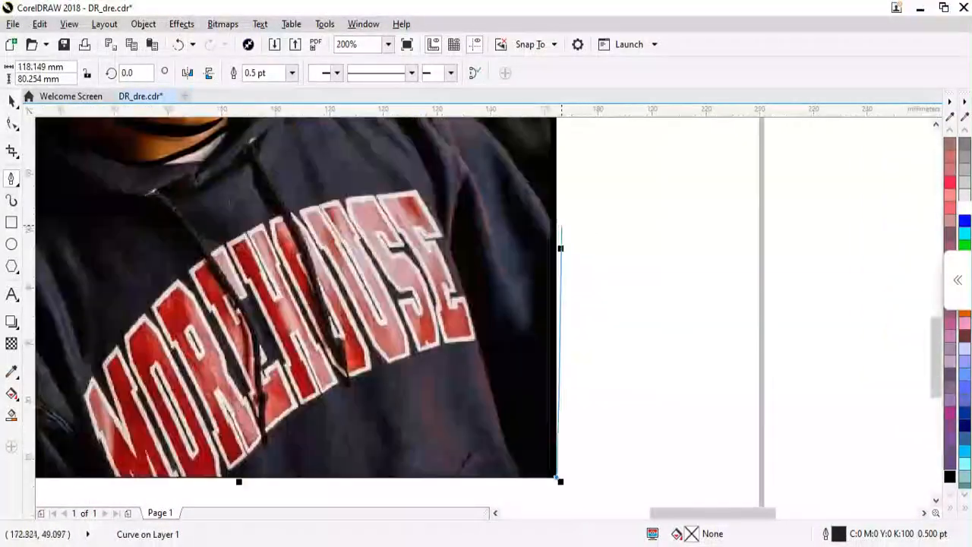
Step: Trace the right sleeve, shoulder and hood and close the hoodie outline across the face, about 118 mm by 84 mm overall
scroll(560, 235, "down", 2)
scroll(544, 181, "up", 2)
scroll(493, 246, "up", 2)
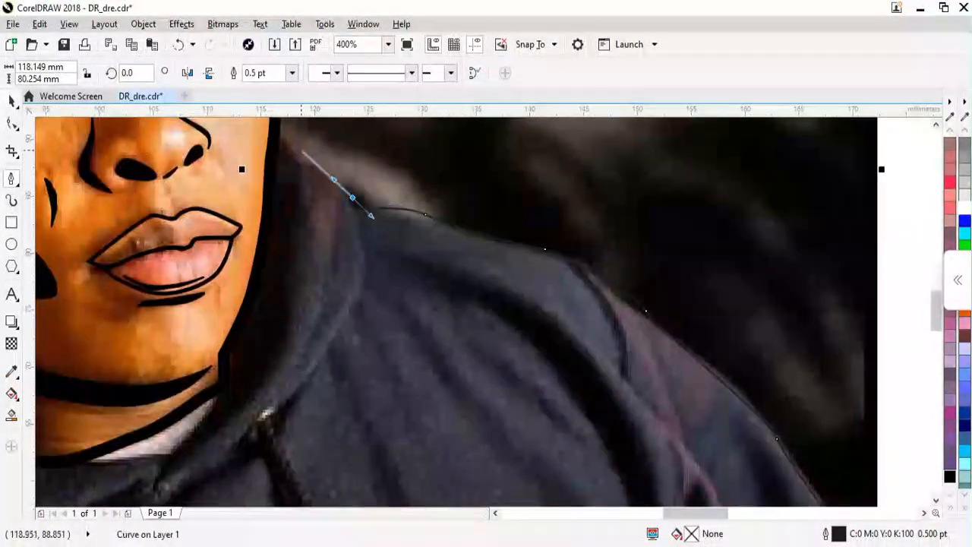
left_click(302, 151)
scroll(303, 154, "down", 2)
left_click(297, 149)
left_click(254, 185)
Step: Set the hoodie outline's width to 4 pt
scroll(358, 243, "down", 1)
scroll(355, 228, "up", 1)
left_click(292, 72)
left_click(258, 177)
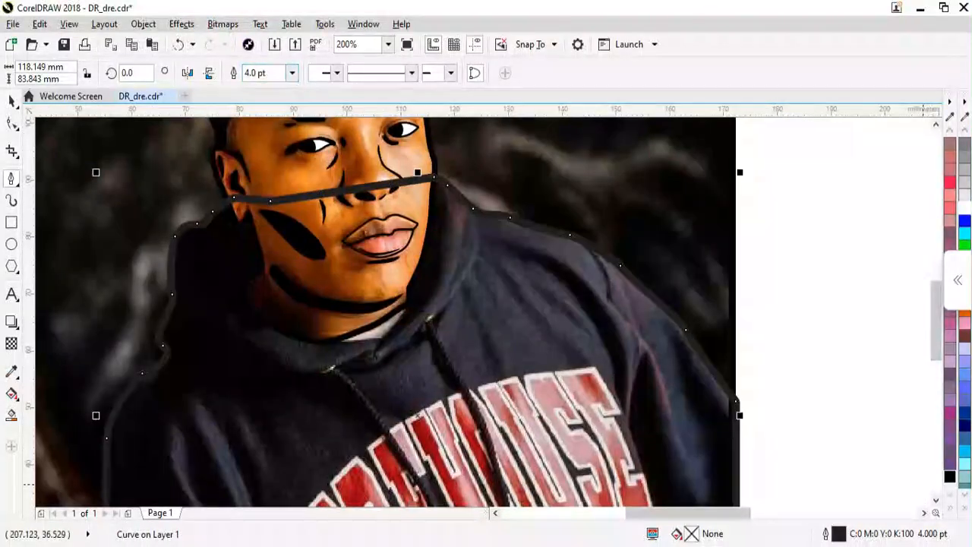
scroll(443, 236, "down", 2)
scroll(410, 238, "up", 2)
scroll(506, 220, "down", 2)
Step: Move the original photo off the page and place the Poster Edges image behind the tracing
key("space")
left_click_drag(516, 261, 225, 383)
left_click(819, 261)
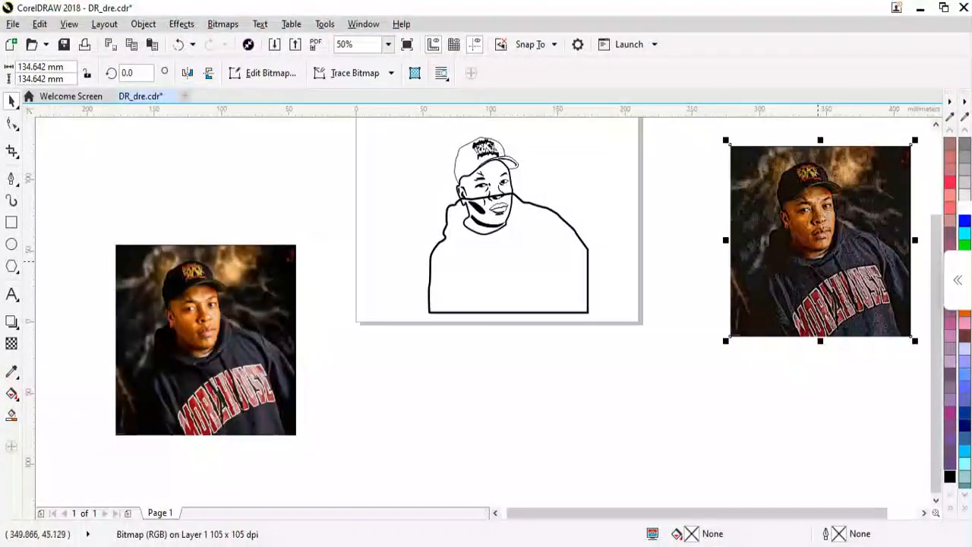
left_click_drag(818, 261, 493, 237)
scroll(492, 204, "up", 2)
scroll(621, 245, "up", 1)
Step: Trace the right hood's lower edge from the shoulder down past the right drawstring to the left drawstring hole
key("space")
left_click(628, 184)
left_click_drag(553, 345, 514, 377)
left_click(404, 462)
left_click(338, 465)
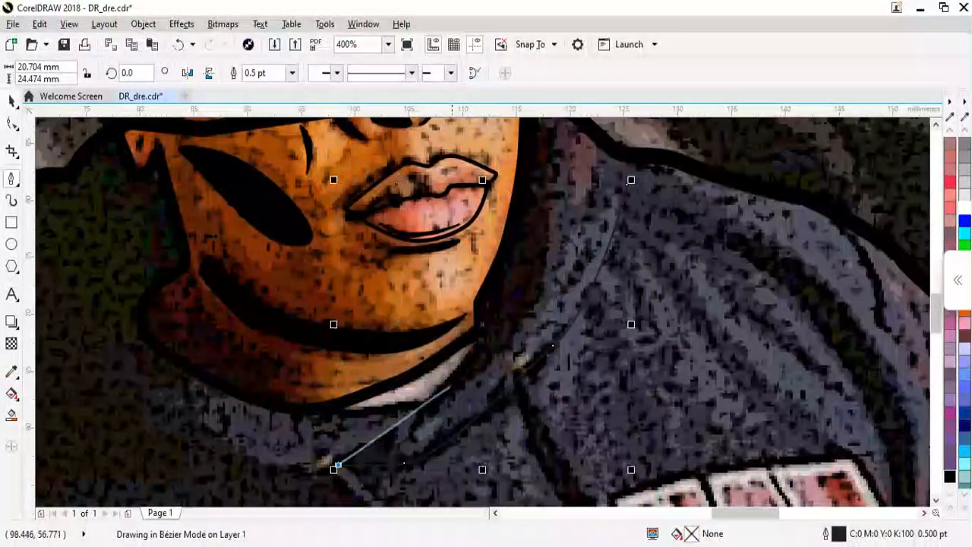
Step: Trace back up along the collar and right jaw and close the right hood shape, about 27 mm by 34 mm
left_click(482, 352)
left_click(484, 291)
left_click_drag(484, 291, 471, 417)
left_click(508, 291)
scroll(511, 220, "up", 2)
left_click(515, 171)
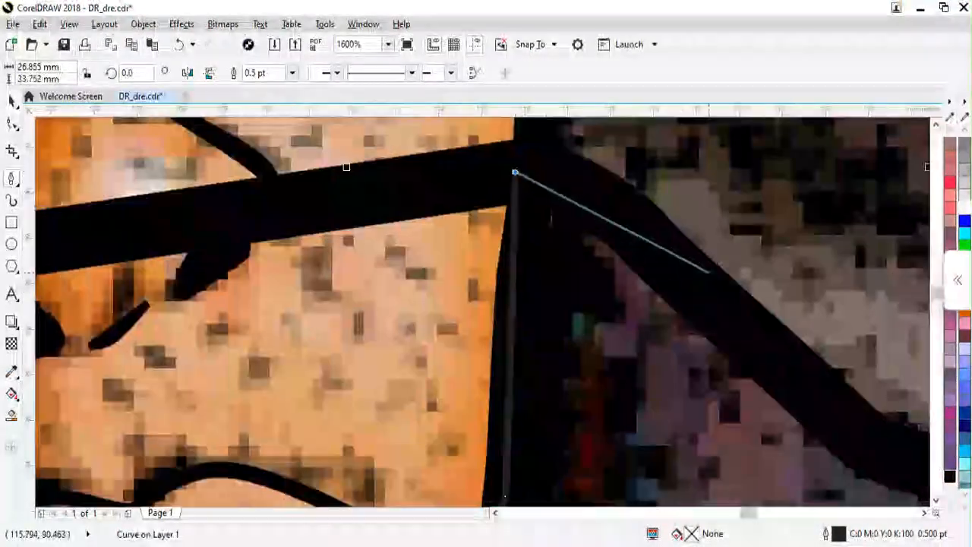
scroll(515, 173, "down", 3)
scroll(646, 384, "up", 1)
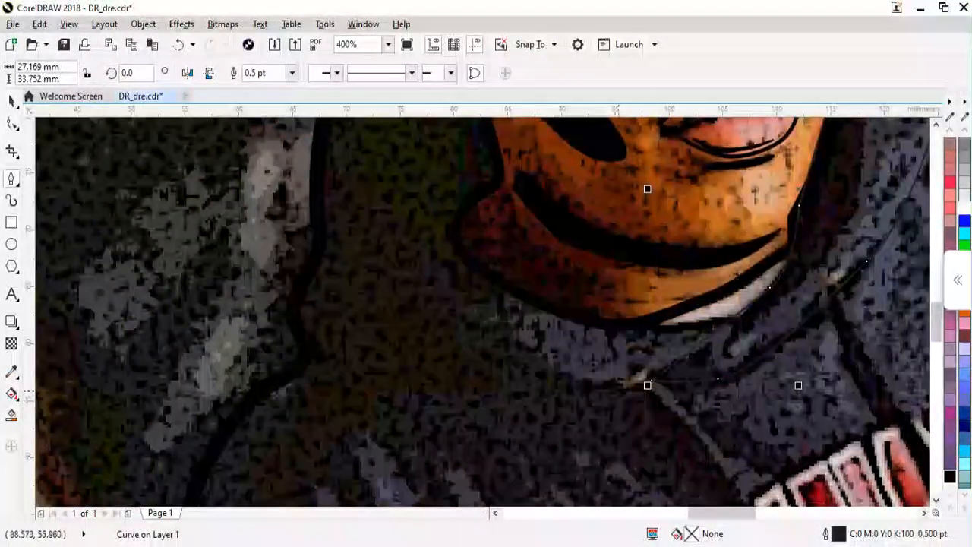
Step: Trace the left hood shape from the left drawstring hole along the hood's outer edge up to the ear
left_click(628, 388)
left_click_drag(412, 381, 351, 379)
left_click(307, 349)
left_click(293, 301)
left_click(312, 250)
left_click_drag(312, 249, 297, 347)
left_click_drag(301, 269, 303, 253)
left_click(309, 212)
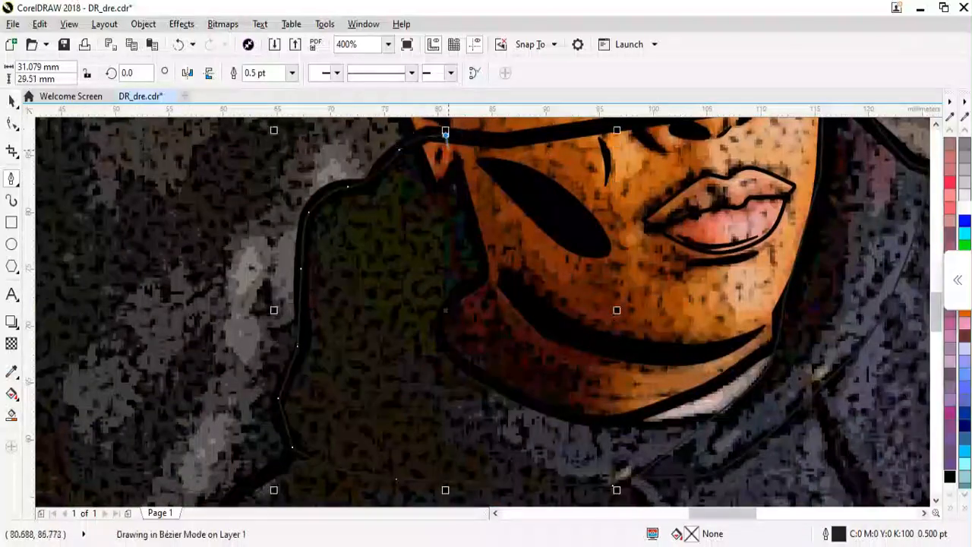
Step: Continue the left hood shape along the jaw and neckline and close it at the left drawstring hole
left_click_drag(648, 411, 656, 412)
left_click_drag(767, 349, 696, 390)
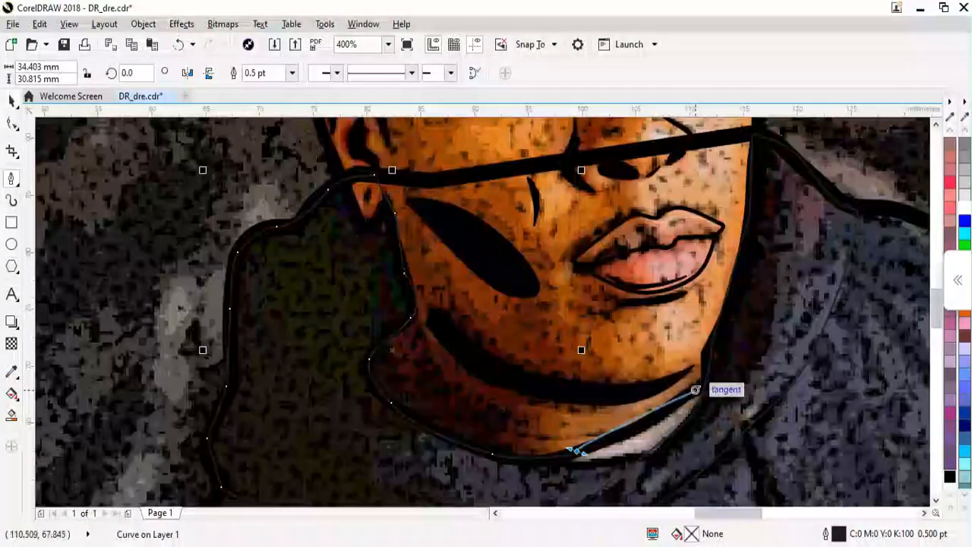
mouse_move(645, 471)
left_mouse_down()
mouse_move(682, 175)
mouse_move(654, 236)
left_mouse_up()
key("Escape")
Step: Trace the white undershirt area between the neck and the hood's right side
scroll(575, 231, "up", 1)
left_click(577, 224)
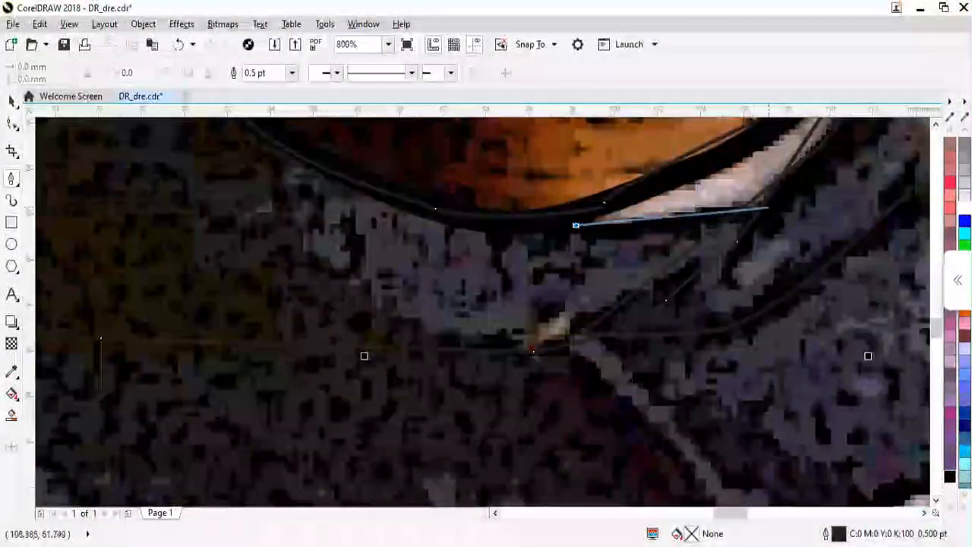
left_click_drag(786, 192, 814, 173)
left_click_drag(815, 173, 769, 270)
Step: Select both hood shapes and give them a 1 pt black outline
scroll(520, 316, "down", 4)
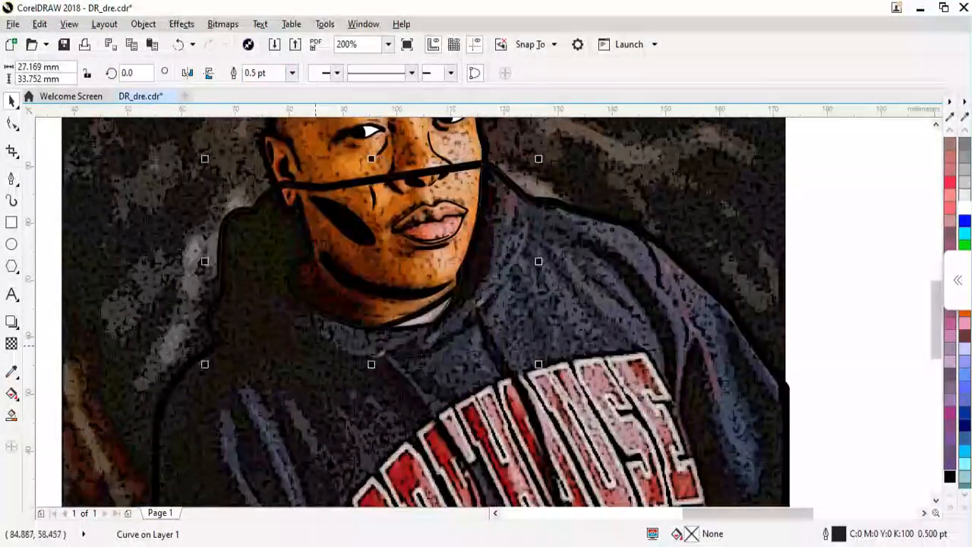
left_click(532, 216, "shift")
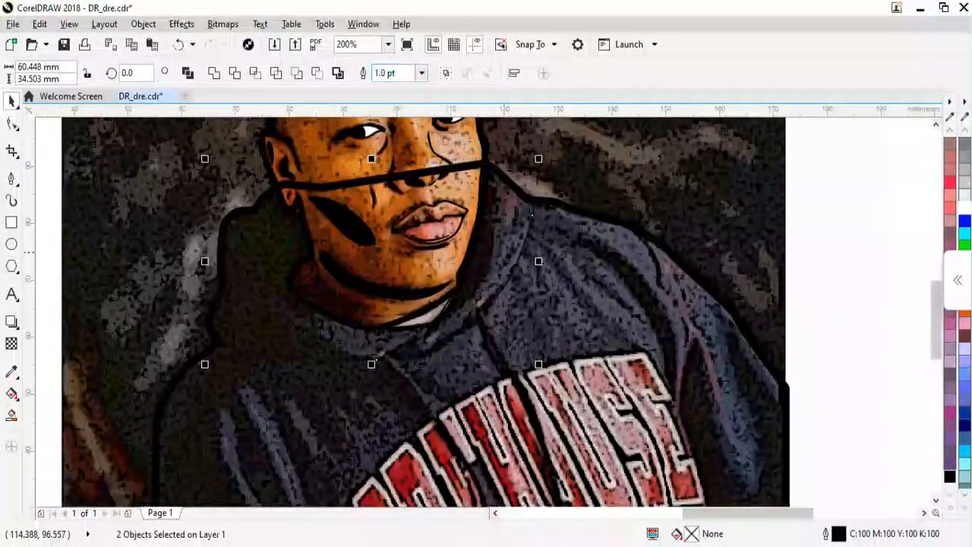
Step: Start the hoodie lettering's outer outline at the M and trace its peaks up to the top of the O
key("space")
left_click_drag(256, 254, 373, 242)
scroll(280, 271, "down", 1)
left_click(325, 318)
left_click(354, 243)
left_click(468, 422)
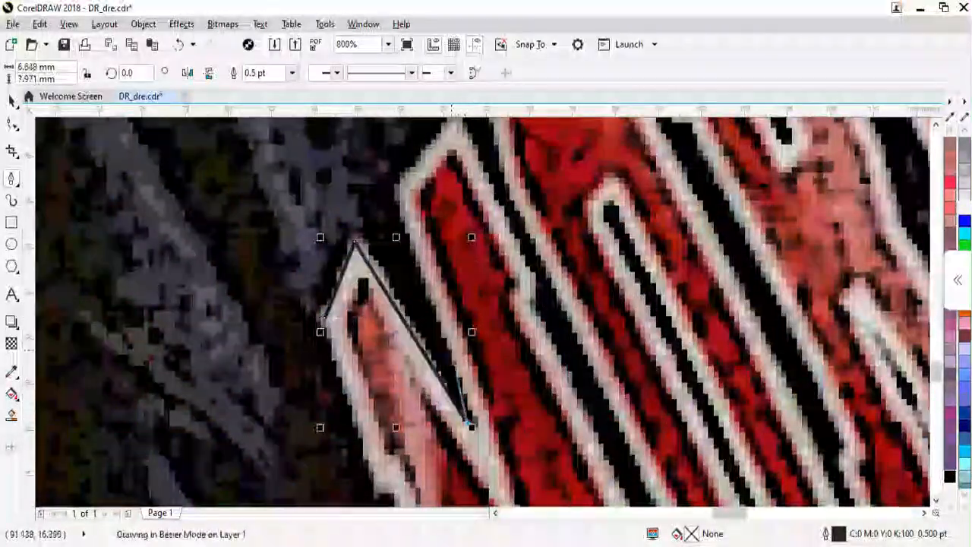
scroll(523, 328, "up", 3)
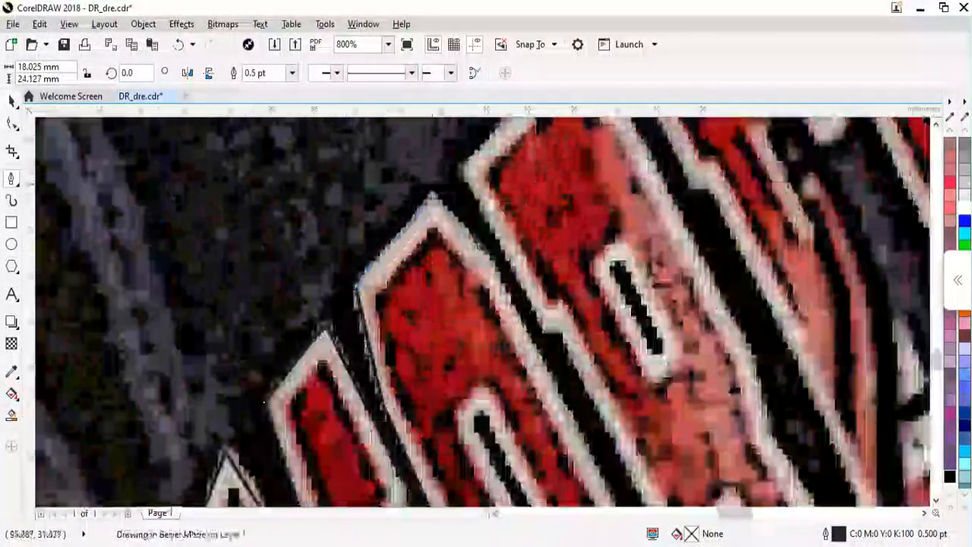
Step: Trace the lettering outline down the right side of the O to the photo's lower edge
scroll(432, 185, "down", 1)
scroll(521, 332, "up", 2)
left_click(554, 326)
left_click(623, 480)
left_click_drag(622, 481, 521, 377)
left_click(524, 487)
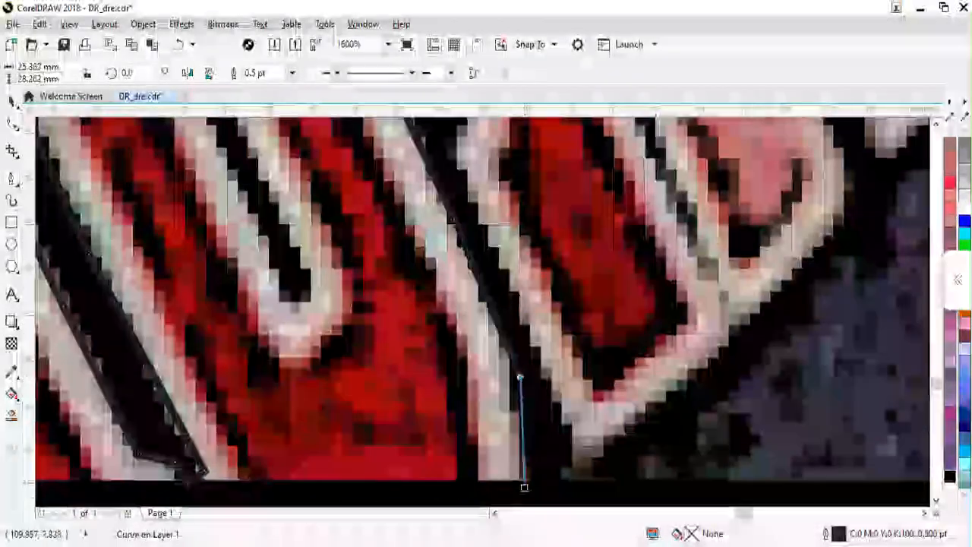
Step: Trace the lettering outline up the left side of the R, over its top and down its right side
scroll(535, 350, "down", 2)
scroll(590, 256, "up", 1)
left_click(500, 414)
left_click(482, 410)
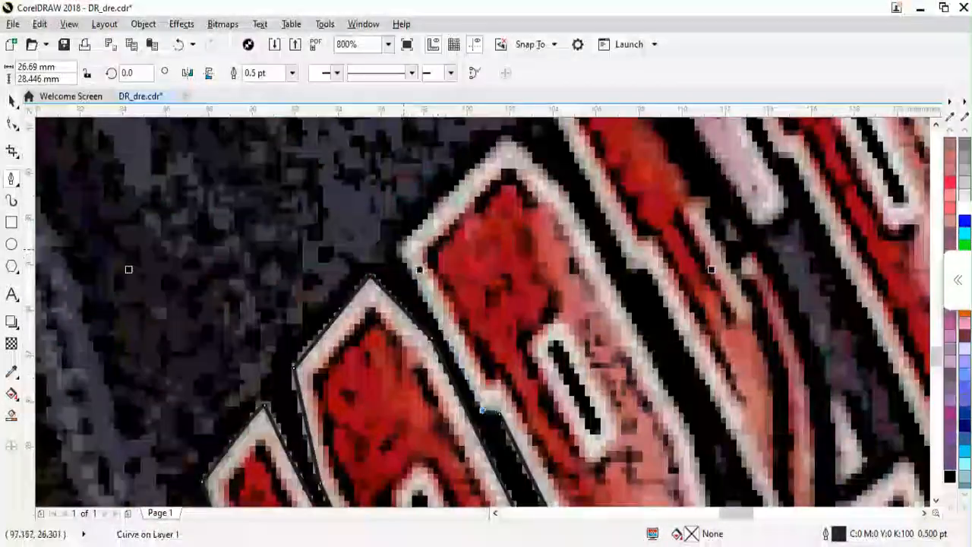
scroll(560, 393, "down", 2)
scroll(610, 440, "up", 2)
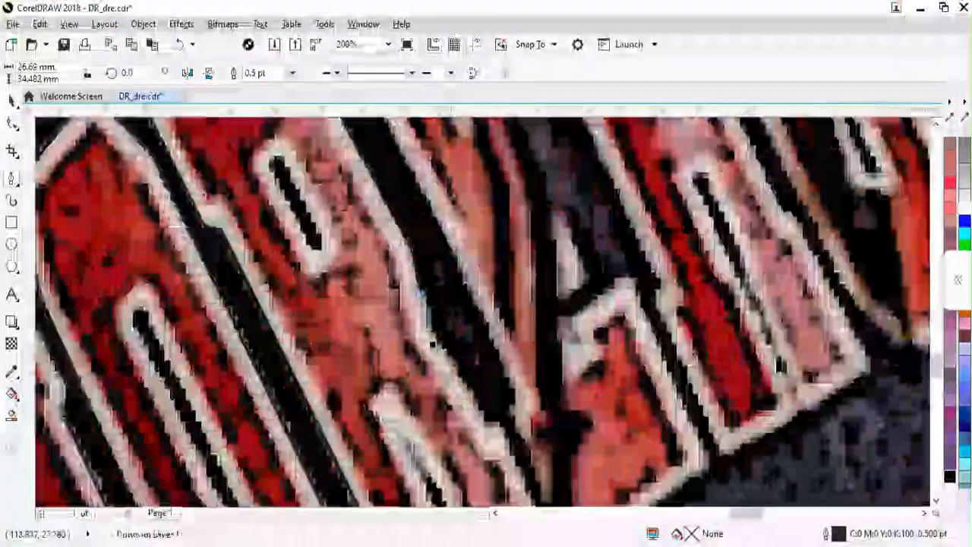
left_click(515, 498)
left_click_drag(515, 498, 389, 351)
scroll(384, 366, "down", 1)
Step: Continue the lettering outline down the R's right leg and around its lower right corner
left_click(410, 399)
left_click(384, 442)
left_click_drag(385, 442, 359, 438)
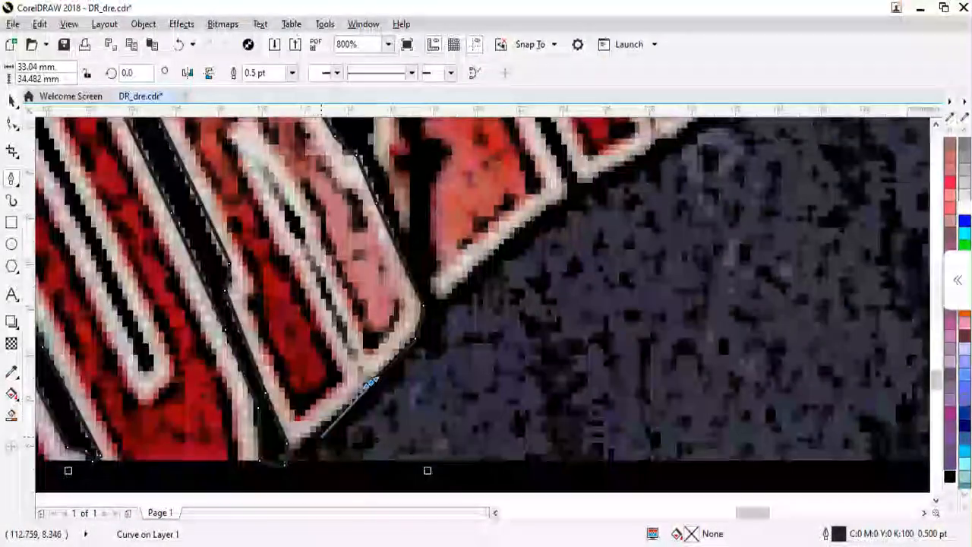
left_click(334, 302)
scroll(333, 302, "down", 2)
scroll(305, 237, "up", 2)
scroll(417, 459, "down", 2)
scroll(433, 490, "up", 4)
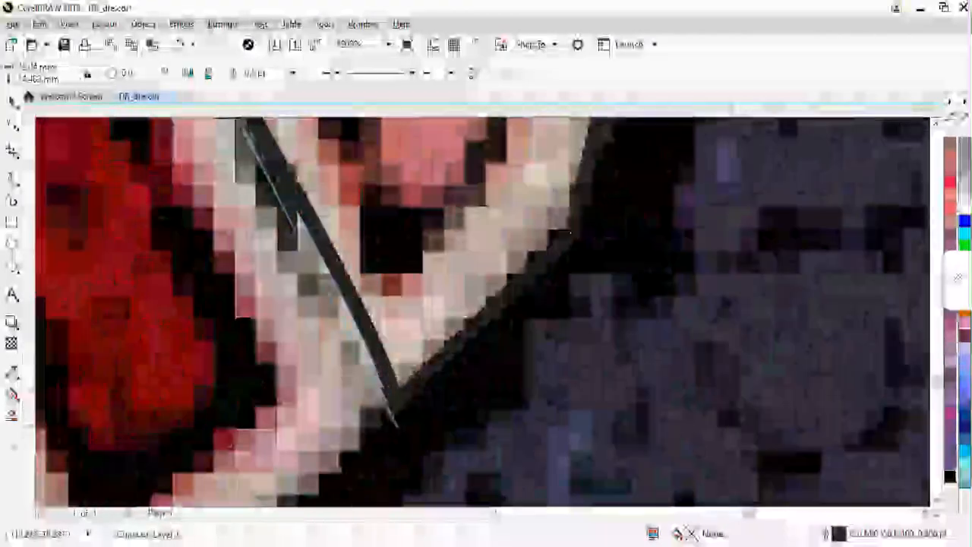
Step: Trace the narrow slit between the R's legs and its bottom edge, and close the outline at the photo's lower edge
left_click(385, 397)
scroll(385, 398, "down", 1)
left_click(308, 467)
scroll(243, 502, "up", 2)
left_click(423, 416)
scroll(423, 415, "down", 2)
scroll(410, 405, "up", 4)
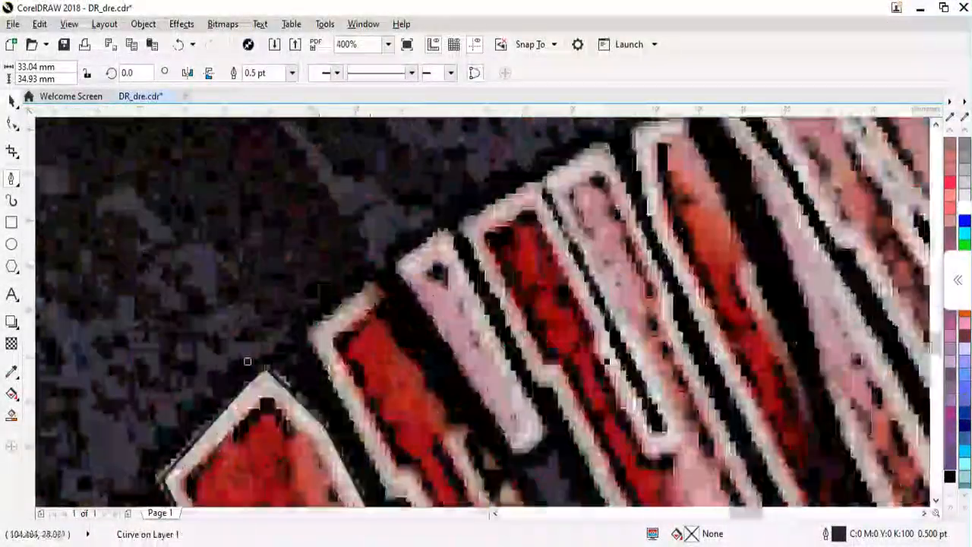
Step: Trace the first E's whole outline, from its top edge around the arms and base, back to its upper left corner
left_click(307, 329)
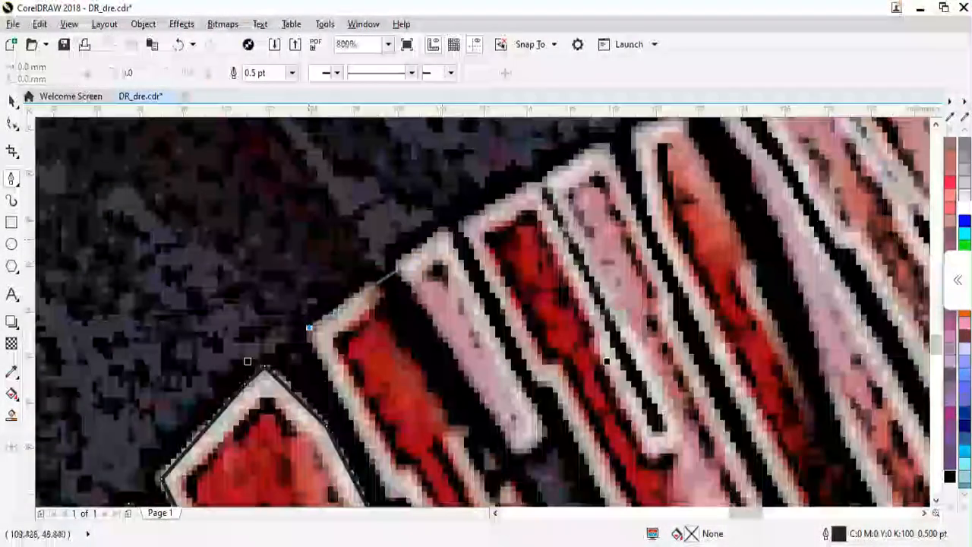
left_click(447, 225)
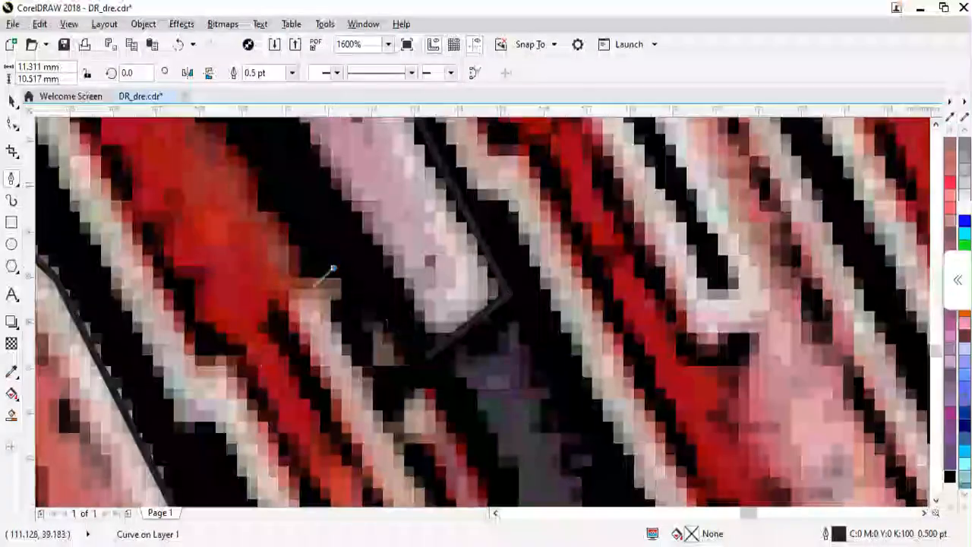
scroll(411, 434, "down", 2)
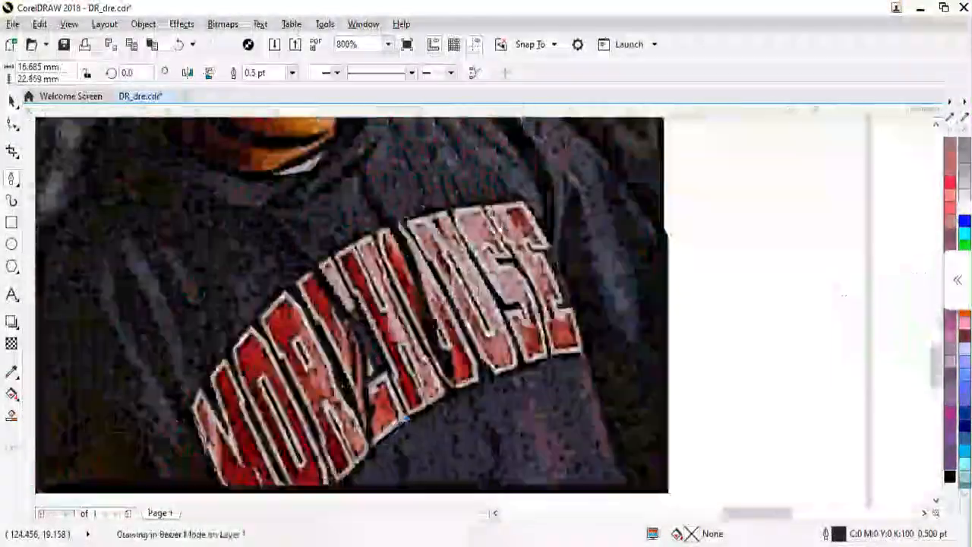
scroll(368, 275, "up", 4)
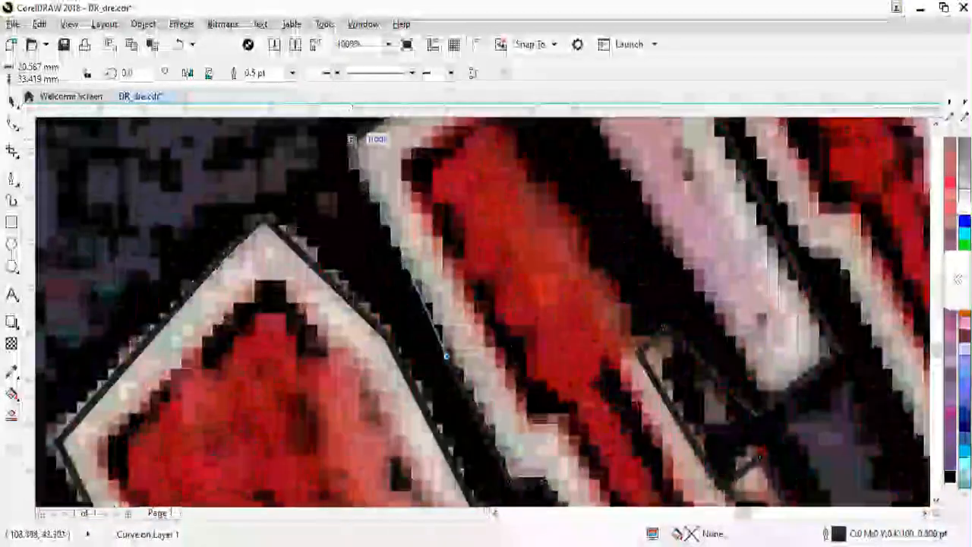
left_click(352, 139)
scroll(363, 303, "down", 2)
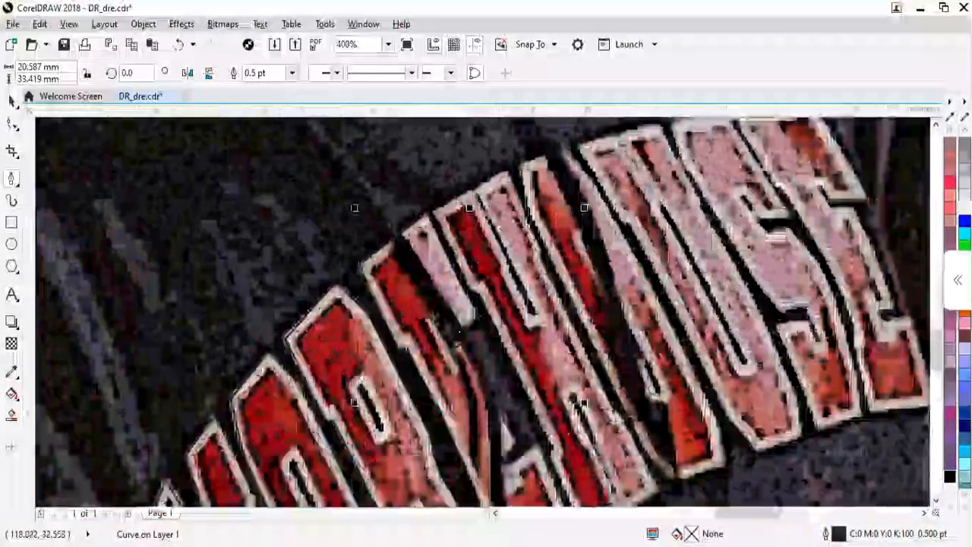
Step: Start the H's outline along the top of its left stem and trace the upper slit between the two stems
scroll(442, 198, "up", 1)
left_click(428, 227)
left_click(512, 182)
left_click(549, 268)
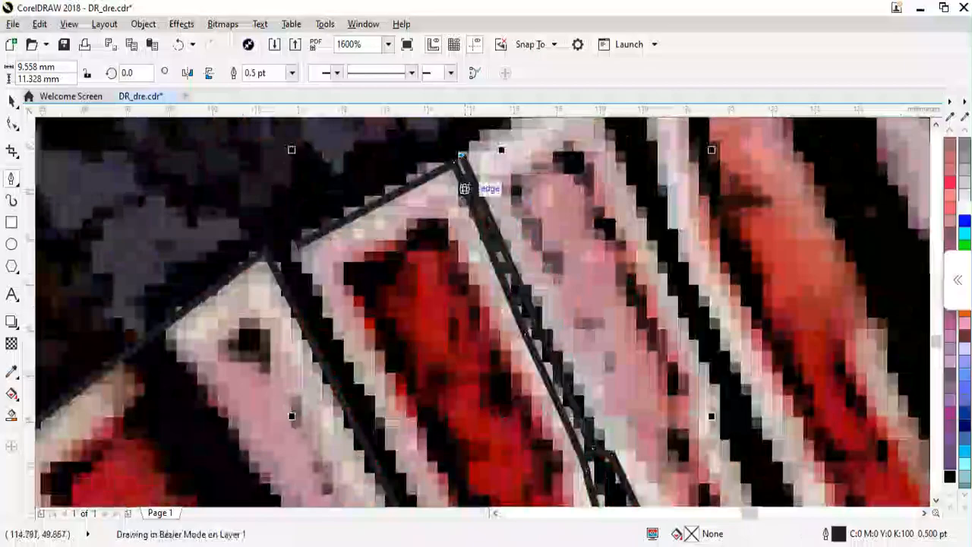
left_click(462, 155)
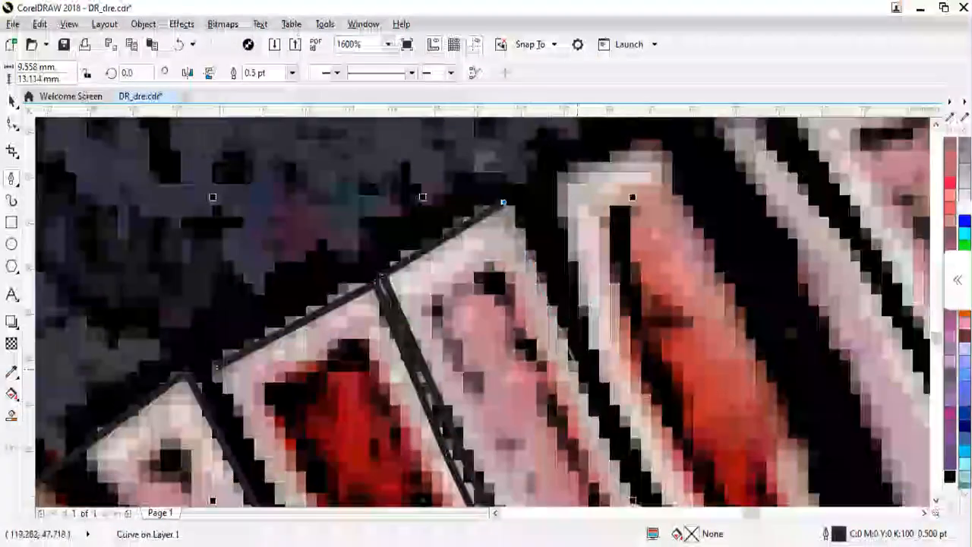
Step: Trace the H's right stem, bottom edges with the lower slit, and left side, and close its outline
left_click(473, 210)
left_click(541, 339)
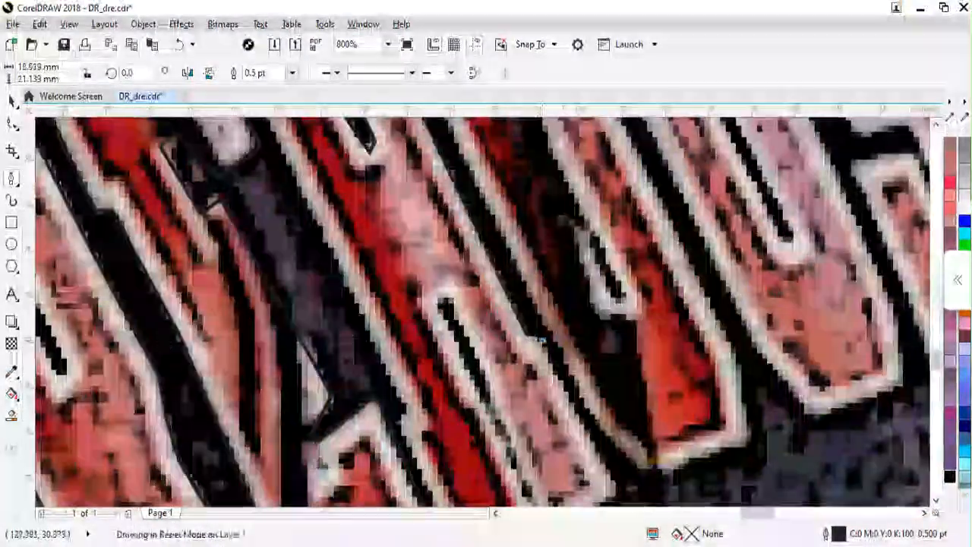
left_click(533, 319)
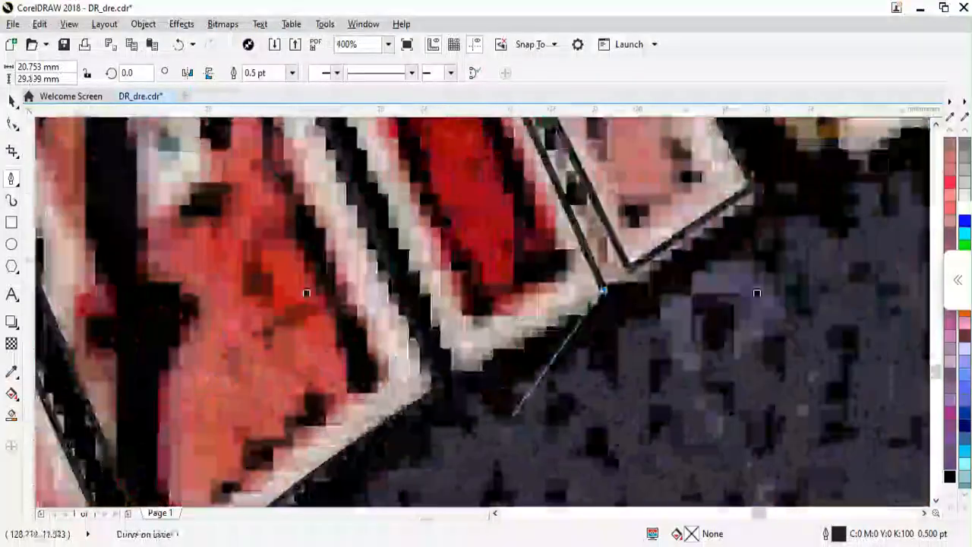
scroll(418, 279, "down", 2)
scroll(334, 160, "up", 2)
scroll(462, 406, "down", 2)
scroll(364, 221, "up", 2)
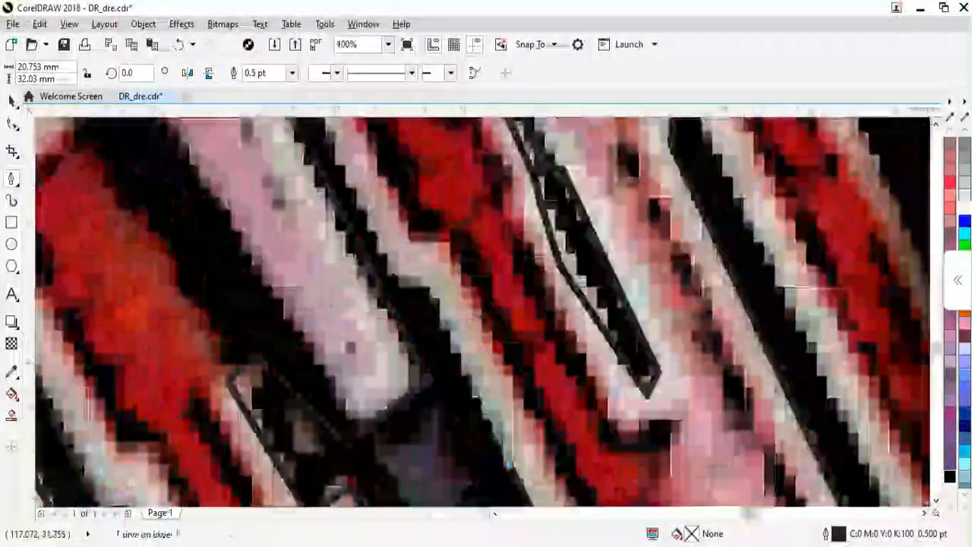
scroll(323, 235, "up", 3)
Step: Trace the second O's outline across its top, down the right side and along the bottom edge
left_click(278, 292)
left_click(277, 221)
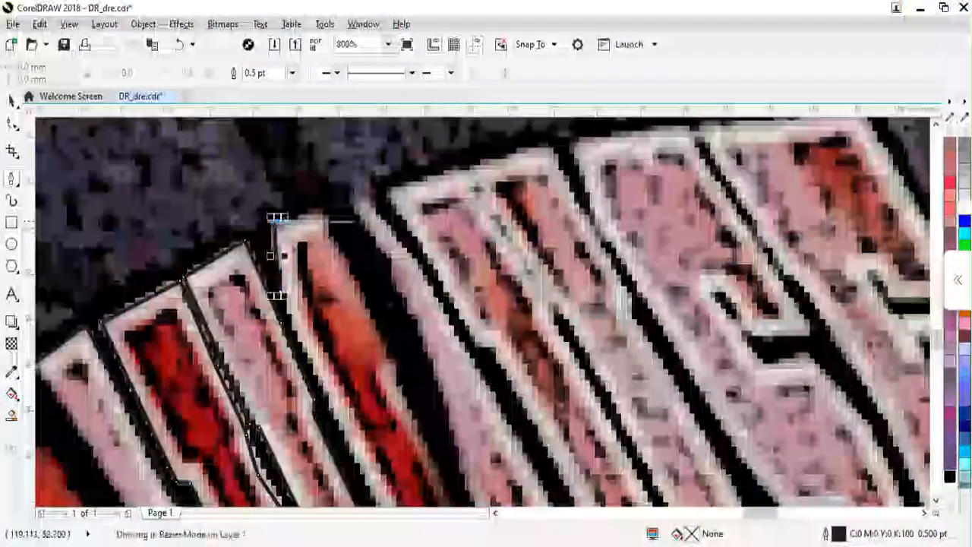
left_click(372, 196)
scroll(382, 197, "down", 1)
left_click(465, 293)
left_click(541, 356)
left_click(367, 413)
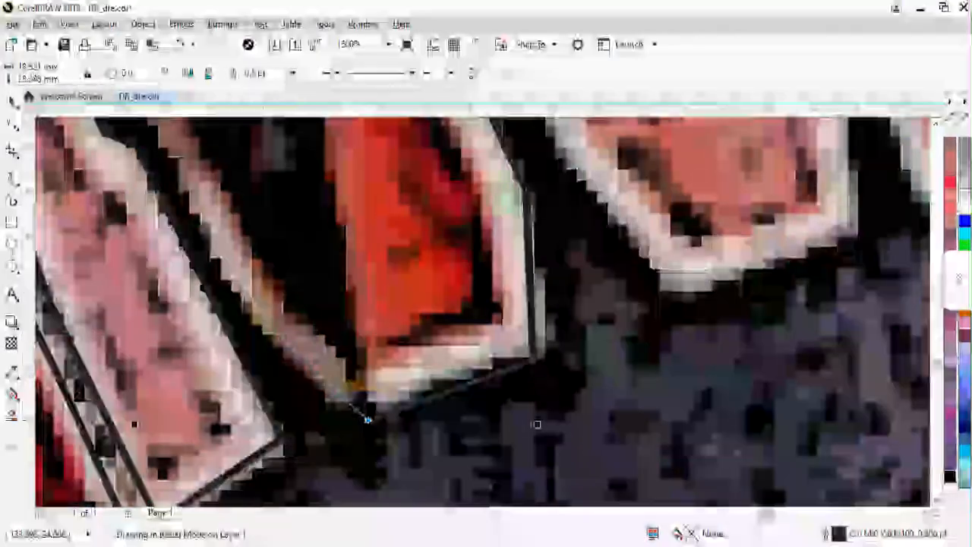
Step: Close the second O's outline up its left side and save the drawing
scroll(365, 412, "down", 2)
scroll(279, 232, "up", 1)
scroll(351, 416, "down", 1)
scroll(238, 179, "up", 1)
scroll(312, 287, "down", 1)
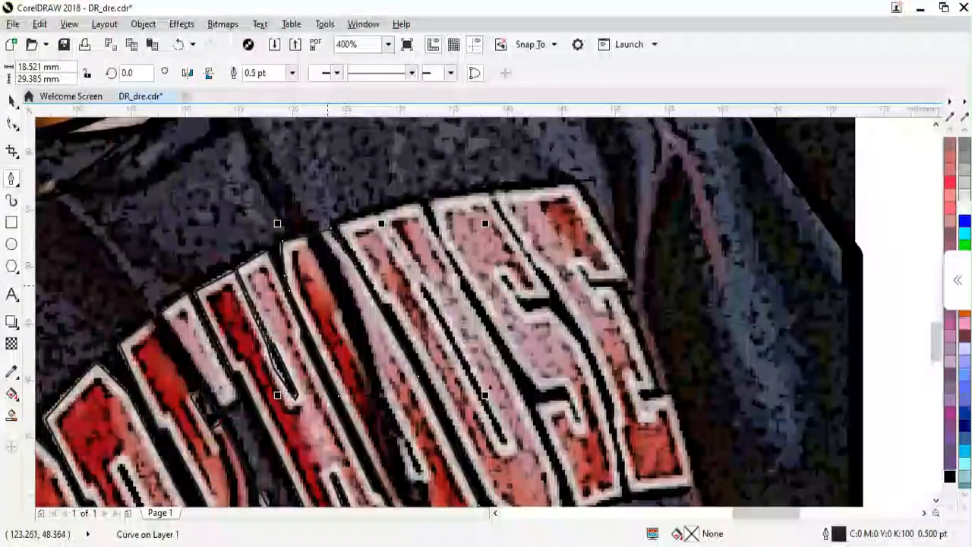
key("ctrl+s")
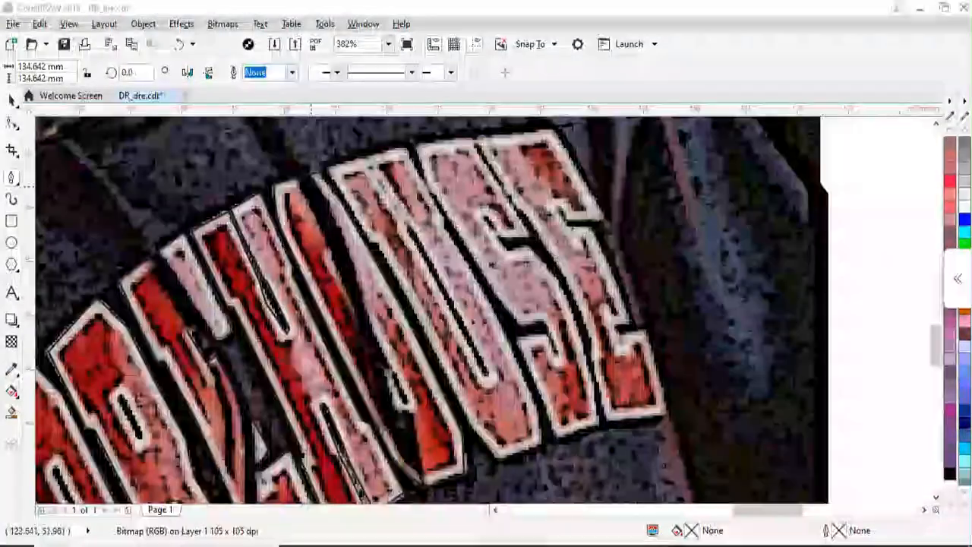
Step: Trace the U's closed outline down its left side, along the base, up the right side and around the inner slit
scroll(332, 165, "up", 1)
left_click(331, 164)
left_click(407, 321)
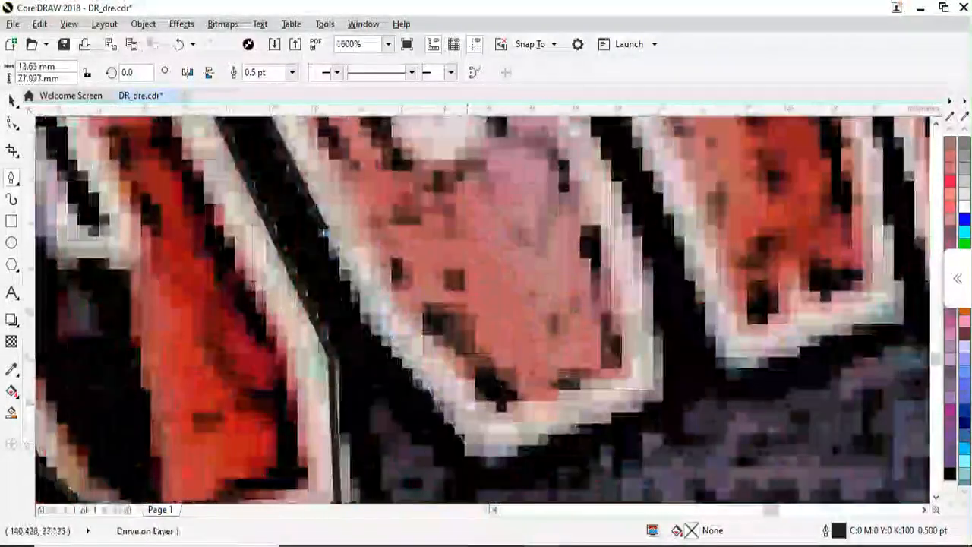
left_click(479, 455)
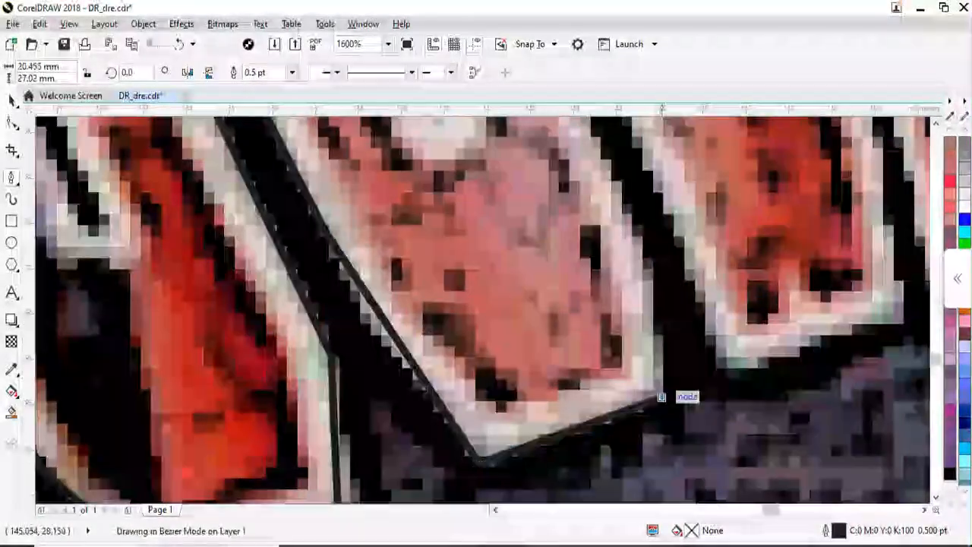
scroll(509, 304, "down", 2)
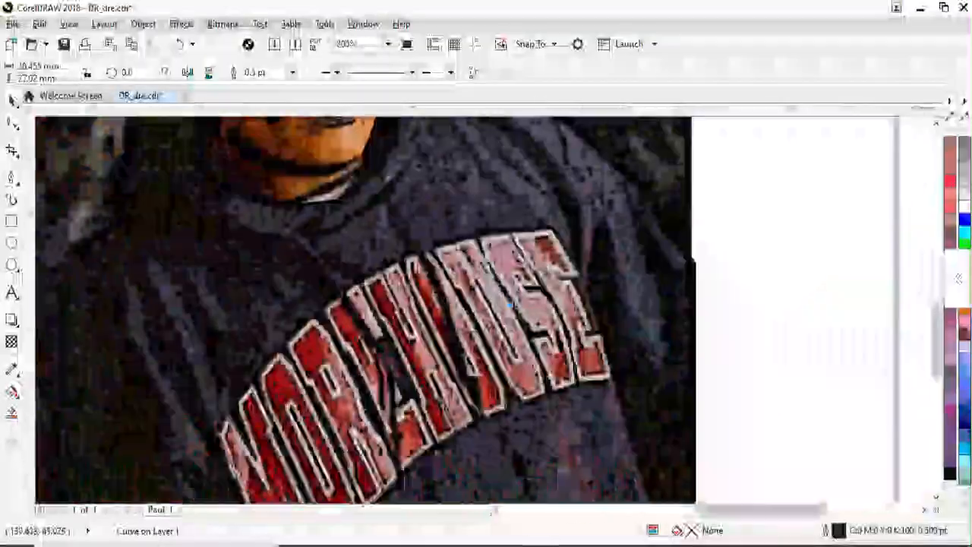
scroll(495, 232, "down", 2)
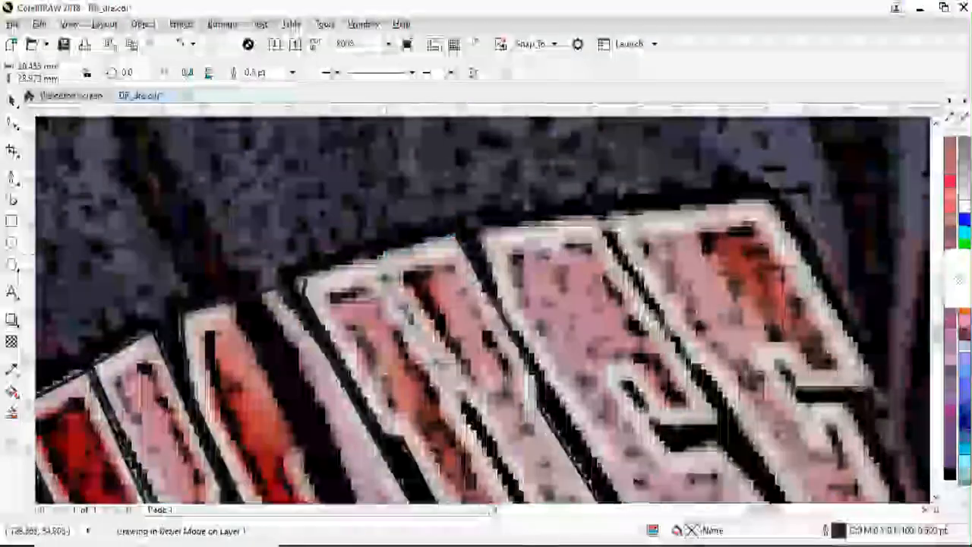
scroll(501, 375, "up", 2)
scroll(502, 375, "down", 3)
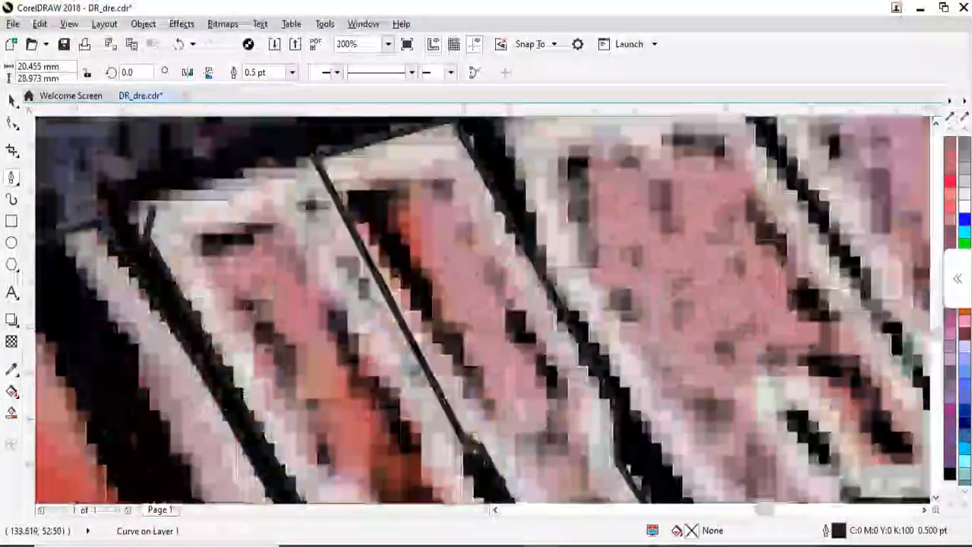
Step: Trace the S's outline down its left side, around the lower notch and base, and up the right side to the upper notch
scroll(329, 209, "down", 3)
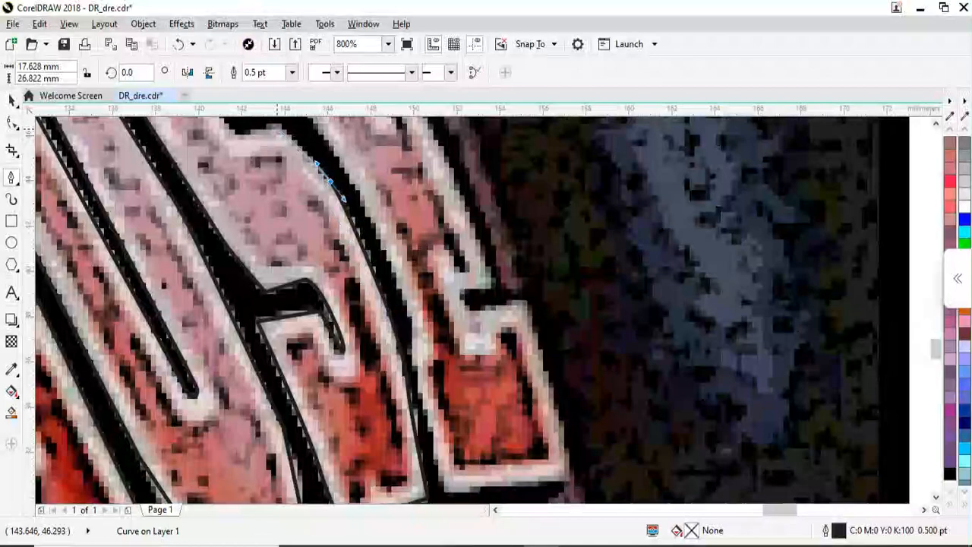
left_click(277, 129)
scroll(274, 283, "up", 1)
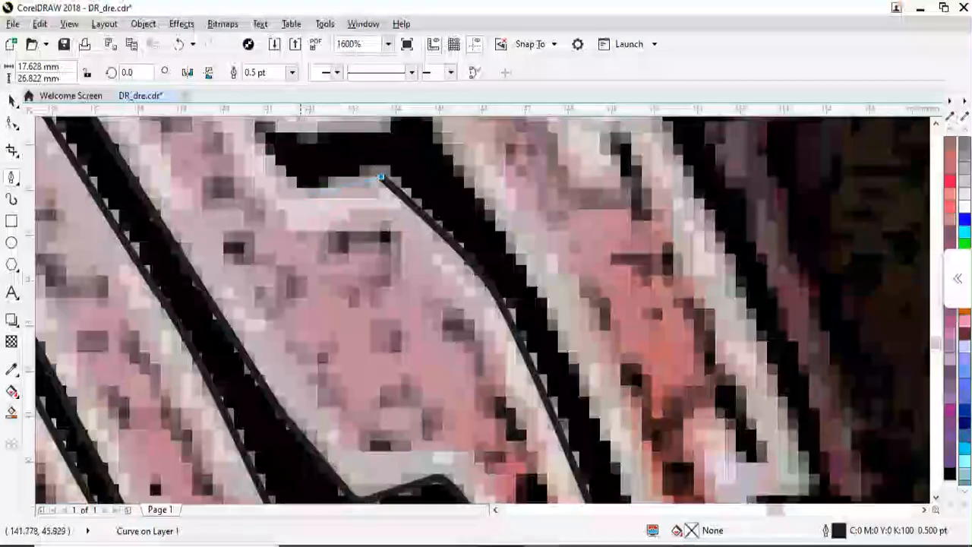
left_click(303, 193)
Step: Trace the S's upper notch and upper right edge, and close the outline at the top
scroll(373, 196, "down", 2)
scroll(467, 294, "down", 1)
scroll(433, 251, "up", 1)
left_click(388, 140)
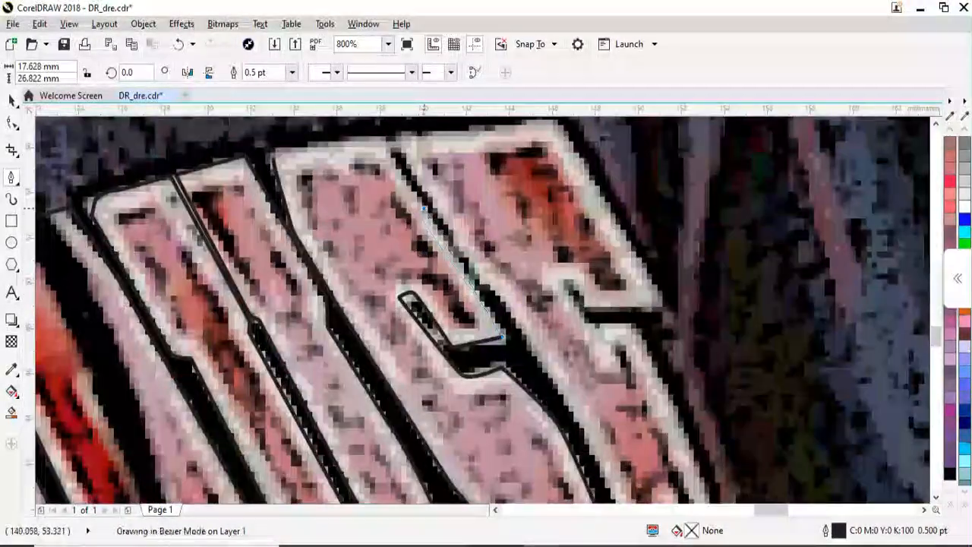
scroll(279, 152, "up", 2)
left_click(266, 160)
scroll(273, 183, "down", 3)
Step: Start the last E's outline at its upper left corner and trace the top edge and the upper arm's outer side
scroll(371, 162, "up", 3)
left_click(201, 327)
left_click(806, 243)
scroll(532, 174, "down", 3)
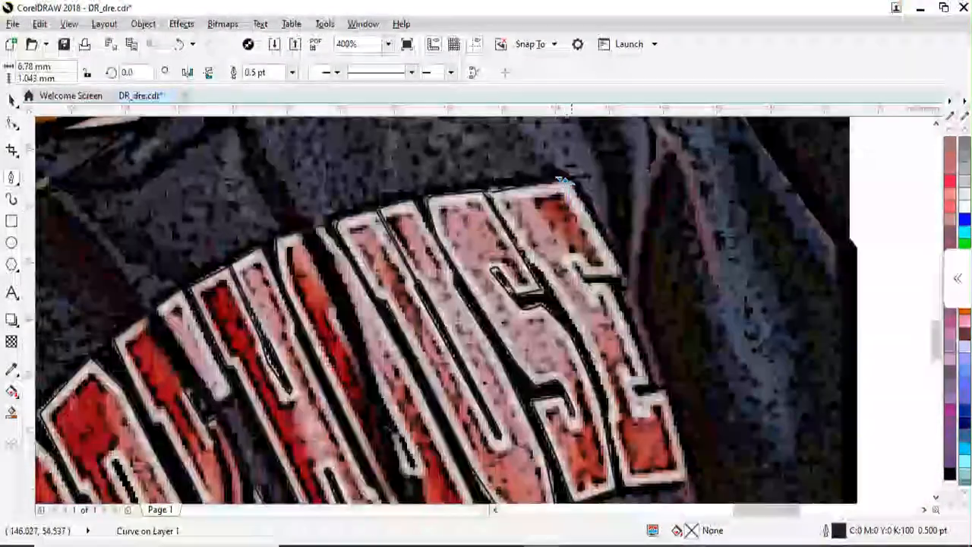
scroll(589, 265, "up", 1)
left_click(651, 260)
Step: Trace the last E's notch between the upper and middle arms
scroll(619, 267, "up", 2)
left_click(438, 265)
left_click(390, 200)
left_click(456, 341)
scroll(511, 285, "down", 2)
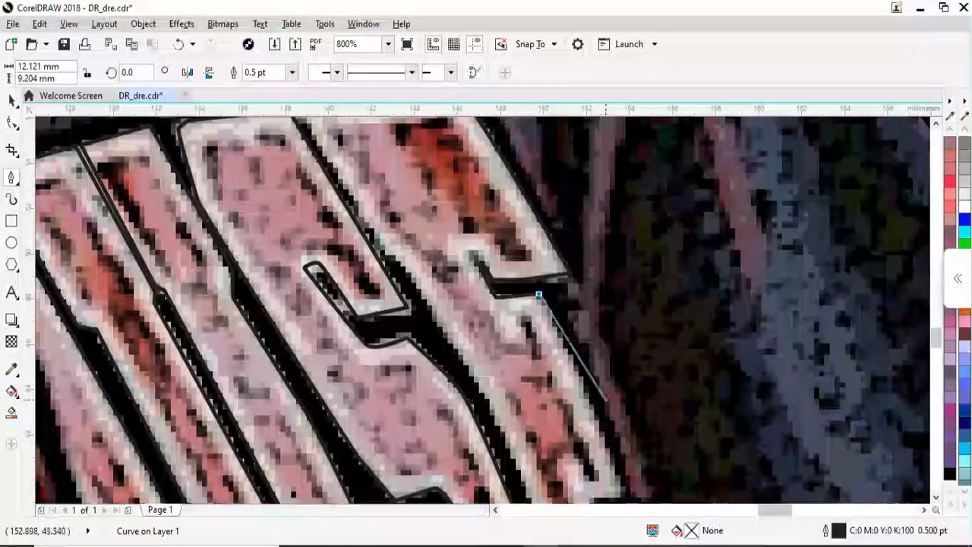
Step: Trace the last E's middle arm and the notch below it up to the lower arm
scroll(630, 432, "up", 2)
left_click(561, 435)
scroll(561, 436, "down", 2)
scroll(570, 471, "up", 2)
left_click(473, 361)
left_click(559, 354)
scroll(543, 357, "down", 2)
scroll(579, 428, "up", 1)
scroll(630, 316, "down", 2)
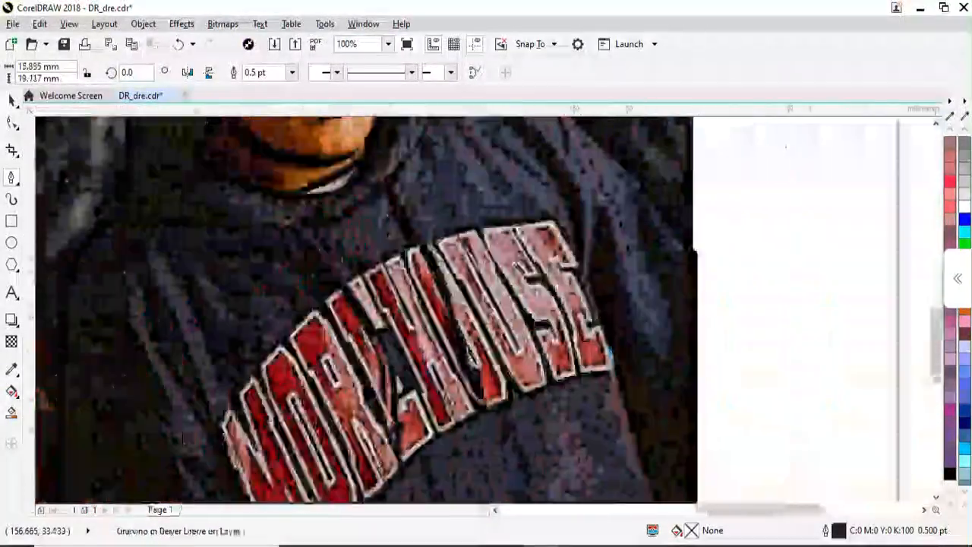
Step: Trace the last E's lower arm down its outer side and along the bottom edge
scroll(612, 360, "up", 2)
left_click(602, 328)
left_click(479, 339)
scroll(478, 340, "down", 1)
scroll(461, 226, "up", 2)
scroll(461, 228, "down", 2)
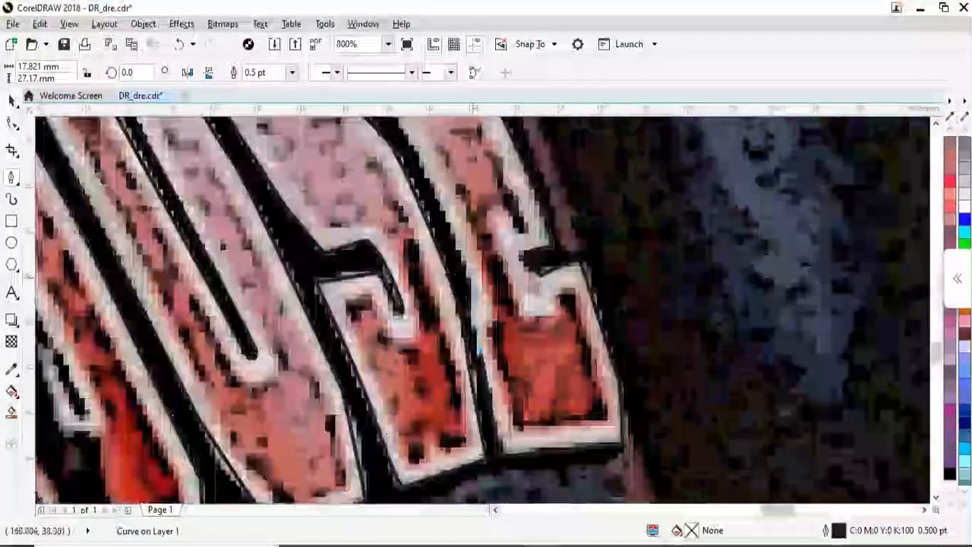
Step: Trace the last E's left side up from the base and close its outline at the upper left corner
scroll(443, 171, "up", 2)
left_click(479, 357)
scroll(479, 365, "down", 2)
scroll(414, 267, "up", 2)
left_click(399, 269)
scroll(429, 278, "down", 2)
scroll(419, 276, "up", 3)
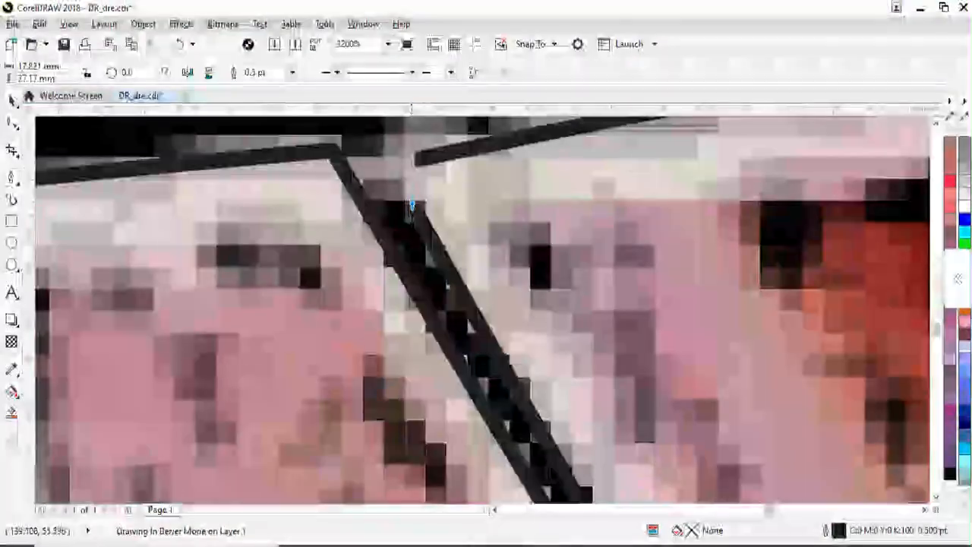
left_click(414, 161)
scroll(415, 161, "down", 3)
scroll(520, 219, "down", 3)
Step: Move the photo off the line art, select all the lettering outlines and give them a 1.5 pt outline
key("space")
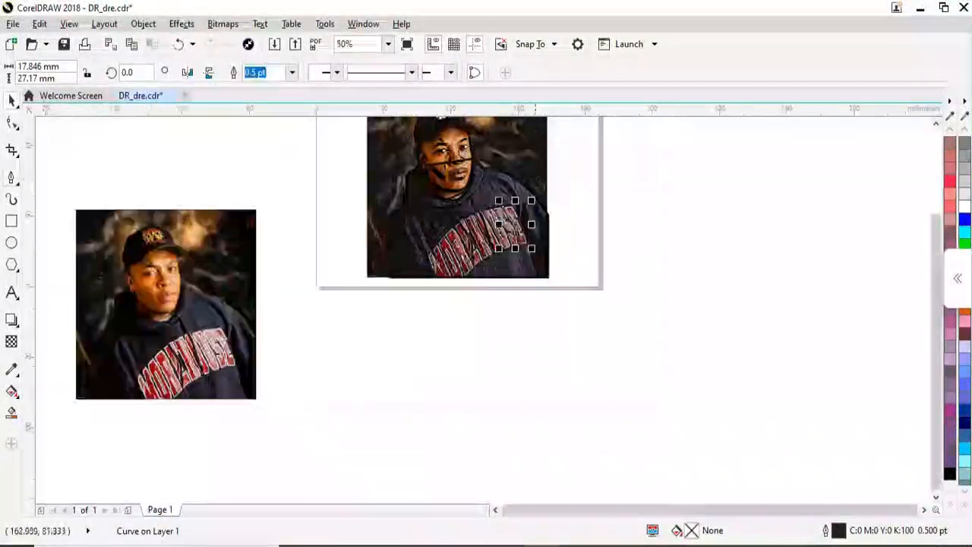
left_click_drag(537, 257, 742, 406)
scroll(568, 260, "up", 1)
left_click_drag(553, 328, 277, 135)
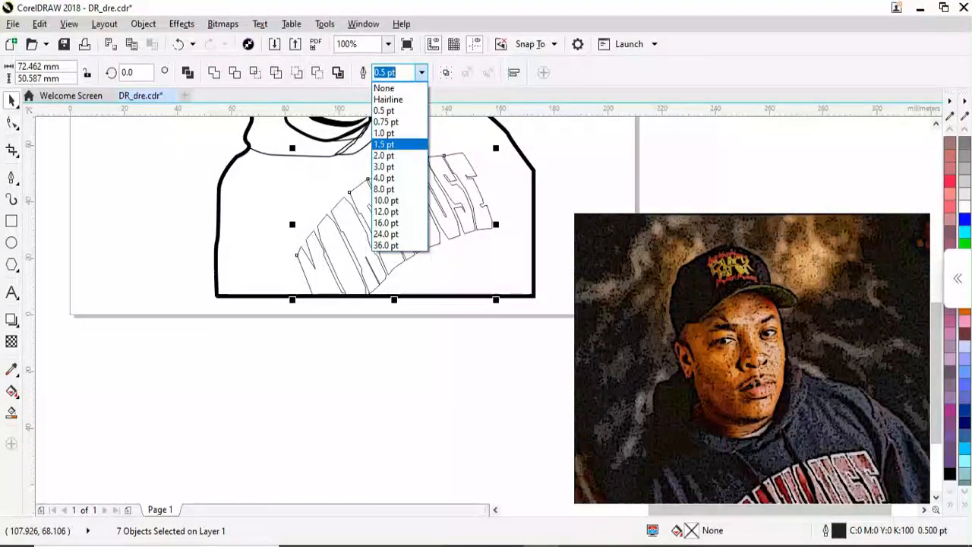
left_click(384, 144)
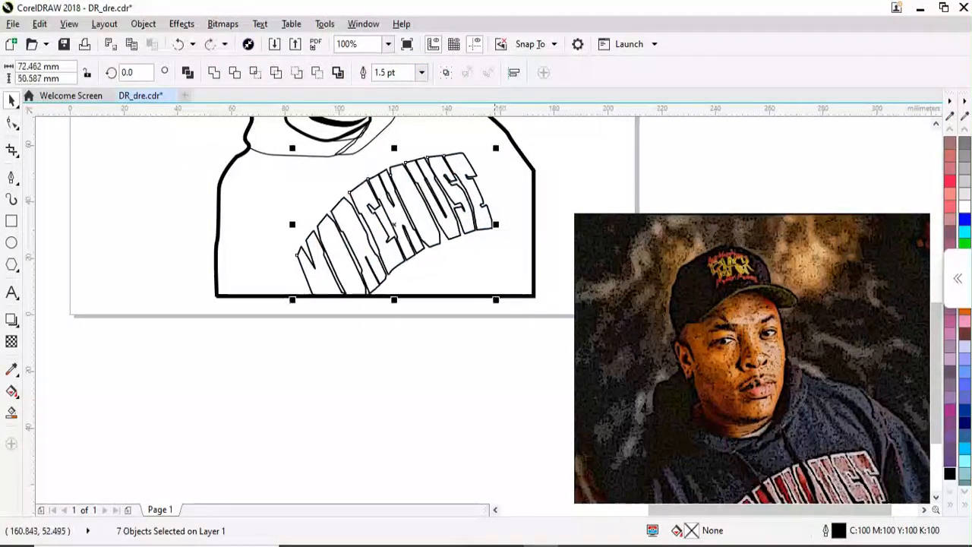
Step: Move the Poster Edges photo back into place under the traced line art
scroll(421, 301, "down", 1)
left_click(637, 332)
left_click_drag(637, 332, 434, 184)
Step: Start tracing a fold shadow on the hoodie's right shoulder with the Pen tool, running from the shoulder edge down the sleeve seam
scroll(397, 246, "up", 1)
scroll(494, 194, "up", 3)
key("space")
scroll(570, 440, "down", 2)
left_click(541, 341)
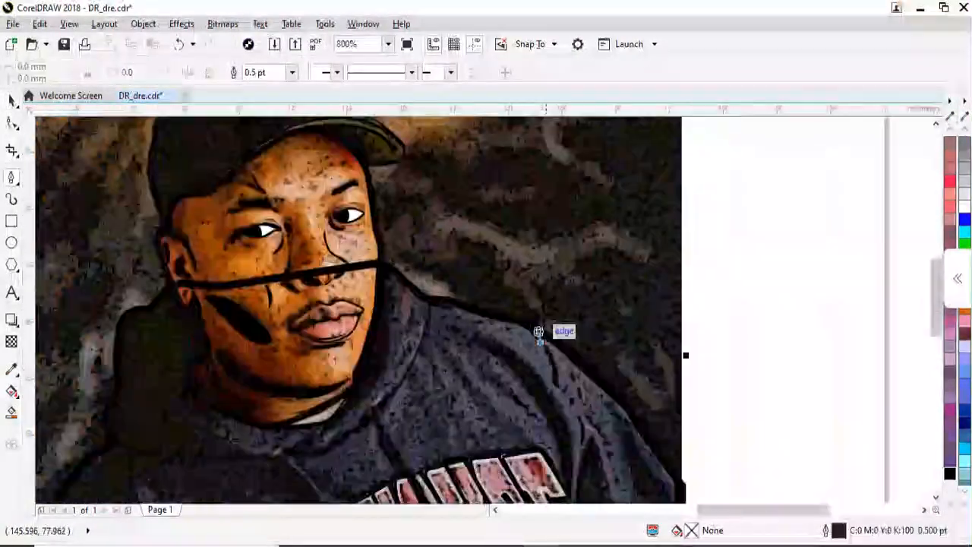
scroll(547, 361, "up", 2)
left_click(508, 337)
left_click(601, 501)
Step: Trace the shoulder fold's returning edge, close the shape at about 8 by 18 mm and make its fill and outline black
scroll(601, 500, "down", 2)
scroll(496, 313, "up", 2)
left_click_drag(521, 278, 512, 357)
scroll(514, 360, "down", 2)
scroll(456, 252, "up", 2)
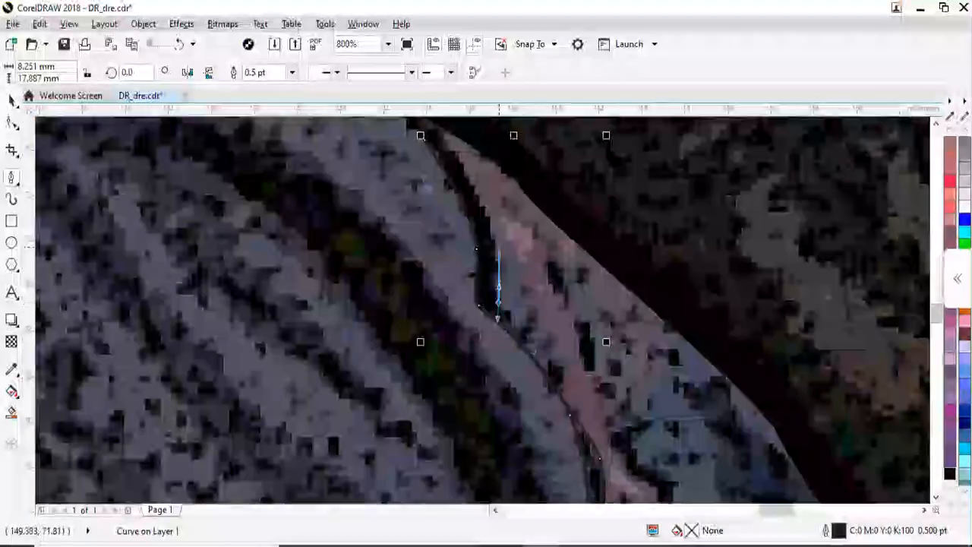
left_click_drag(541, 294, 512, 260)
left_click(504, 274)
scroll(525, 242, "down", 2)
left_click(950, 473)
right_click(950, 473)
Step: Trace one edge of the broad chest fold from the upper chest down beside the last E of the lettering
left_click(487, 228)
scroll(552, 289, "up", 1)
left_click_drag(532, 305, 560, 390)
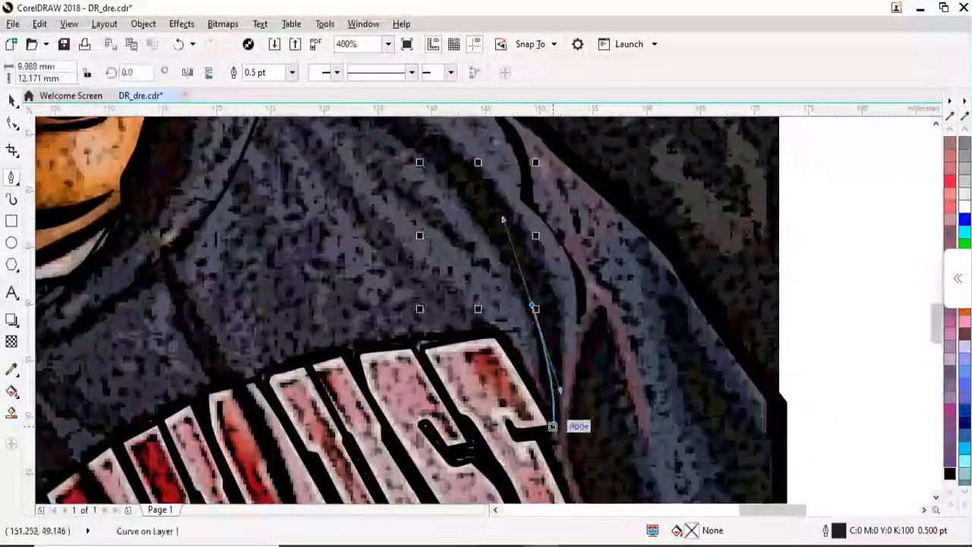
scroll(512, 311, "down", 1)
scroll(461, 212, "up", 1)
Step: Trace the chest fold back up to its start, close it and make its fill and outline black
left_click_drag(443, 223, 421, 213)
left_click(480, 270)
scroll(459, 271, "up", 2)
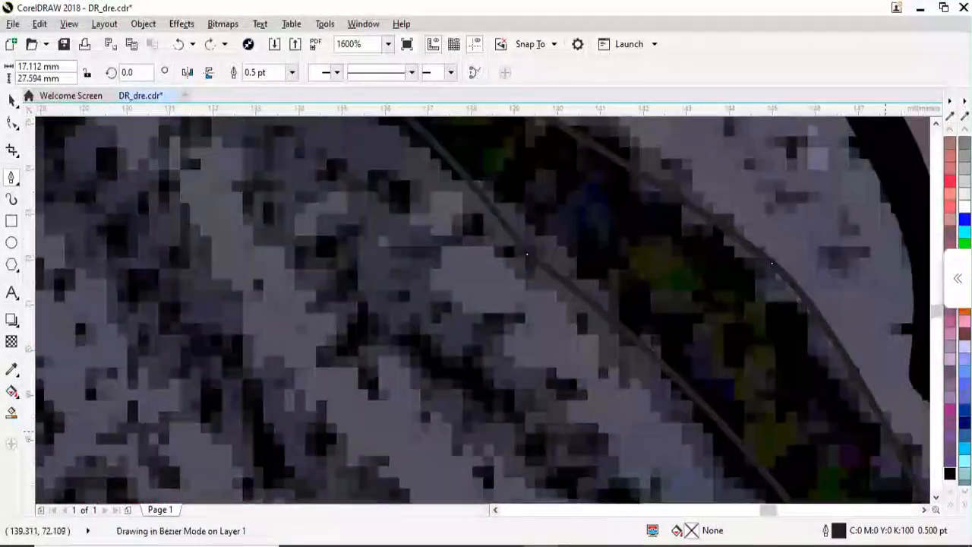
left_click(528, 254)
scroll(527, 258, "down", 2)
left_click(949, 474)
right_click(949, 474)
Step: Trace the large shadow of the right sleeve down through the sleeve and along the body to the hoodie's bottom edge
scroll(525, 242, "down", 1)
scroll(539, 152, "up", 1)
left_click_drag(551, 250, 562, 323)
left_click_drag(556, 433, 538, 428)
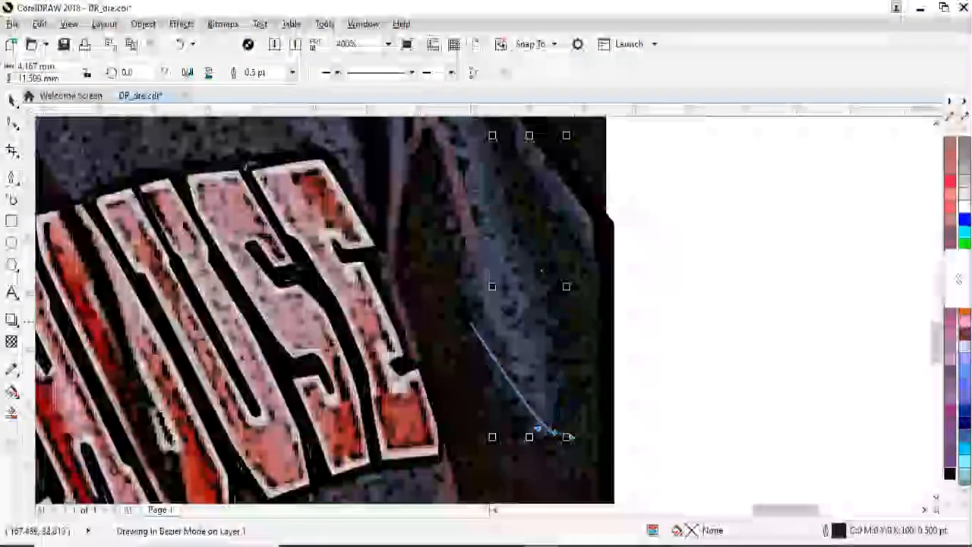
left_click(394, 273)
scroll(402, 273, "down", 2)
scroll(419, 319, "up", 2)
left_click_drag(417, 332, 425, 373)
scroll(424, 246, "down", 1)
scroll(456, 482, "up", 1)
left_click(422, 276)
left_click(451, 363)
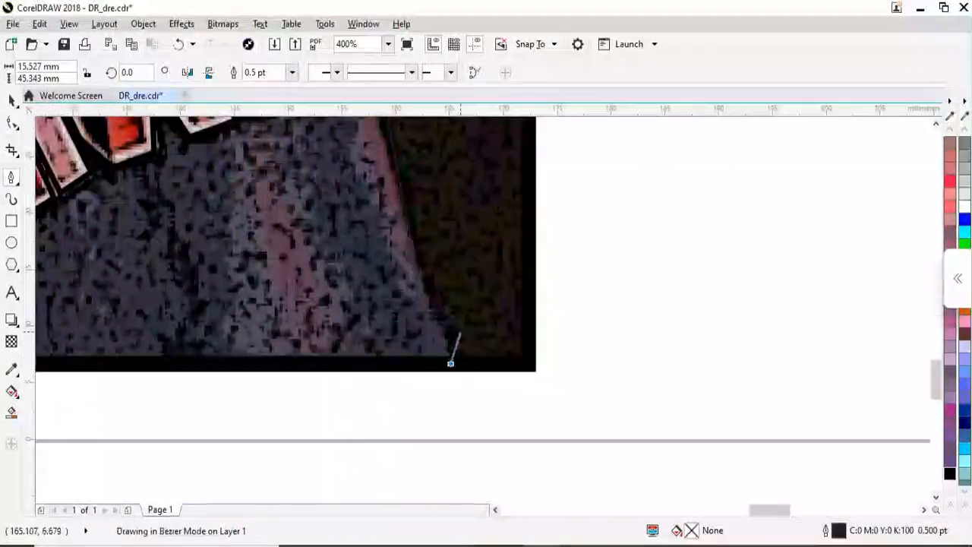
Step: Trace the rest of the right sleeve shadow, close it at about 20 by 52 mm and fill it black
scroll(402, 271, "down", 1)
scroll(413, 206, "up", 4)
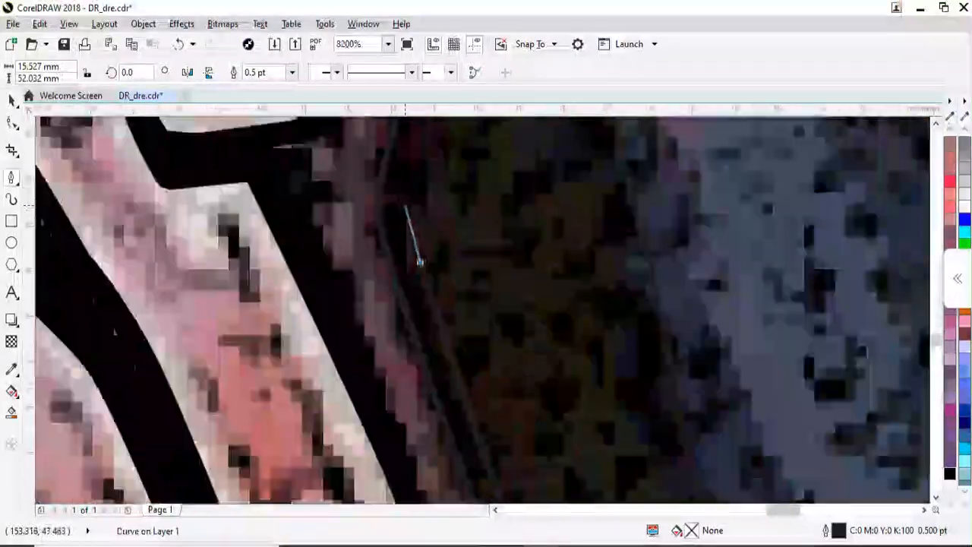
scroll(419, 262, "down", 4)
scroll(511, 304, "down", 3)
left_click(524, 271)
scroll(486, 250, "up", 3)
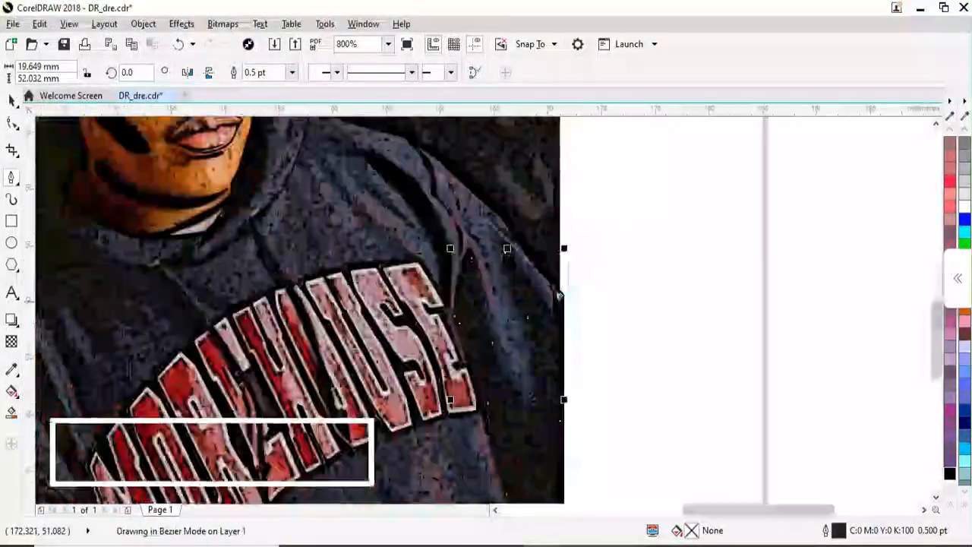
left_click_drag(519, 267, 490, 182)
scroll(617, 312, "down", 1)
left_click(949, 473)
Step: Trace the thin outer fold on the left sleeve, about 15 by 27 mm, and make its fill and outline black
scroll(513, 355, "down", 1)
left_click(402, 260)
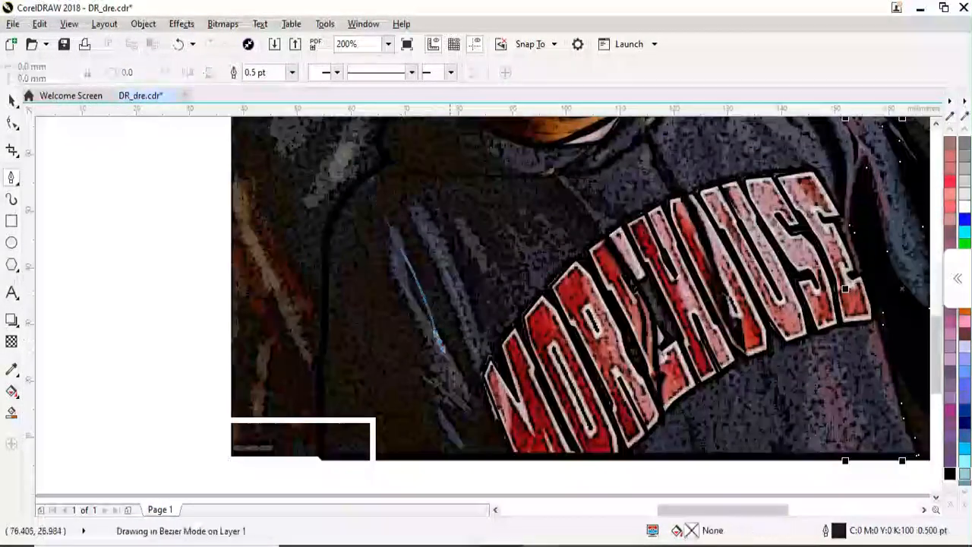
scroll(440, 340, "up", 2)
left_click(404, 337)
scroll(408, 342, "down", 2)
scroll(379, 265, "up", 2)
left_click(379, 266)
left_click(949, 472)
right_click(950, 473)
Step: Trace a second fold shadow on the left sleeve nearer the lettering, about 11 by 20 mm, and make it solid black
scroll(286, 158, "down", 2)
scroll(339, 158, "up", 1)
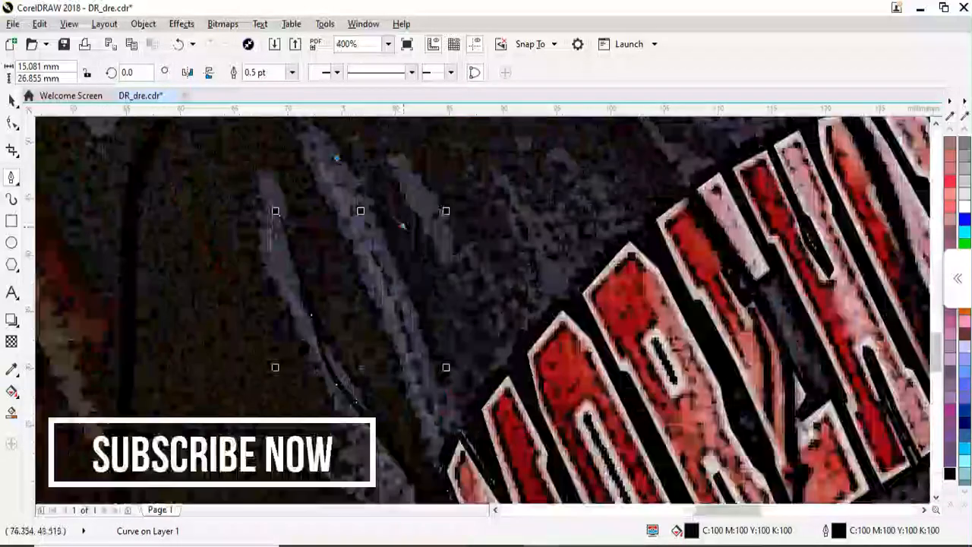
left_click(339, 158)
left_click(433, 288)
left_click_drag(431, 382, 414, 414)
scroll(388, 227, "down", 1)
left_click(950, 472)
right_click(950, 473)
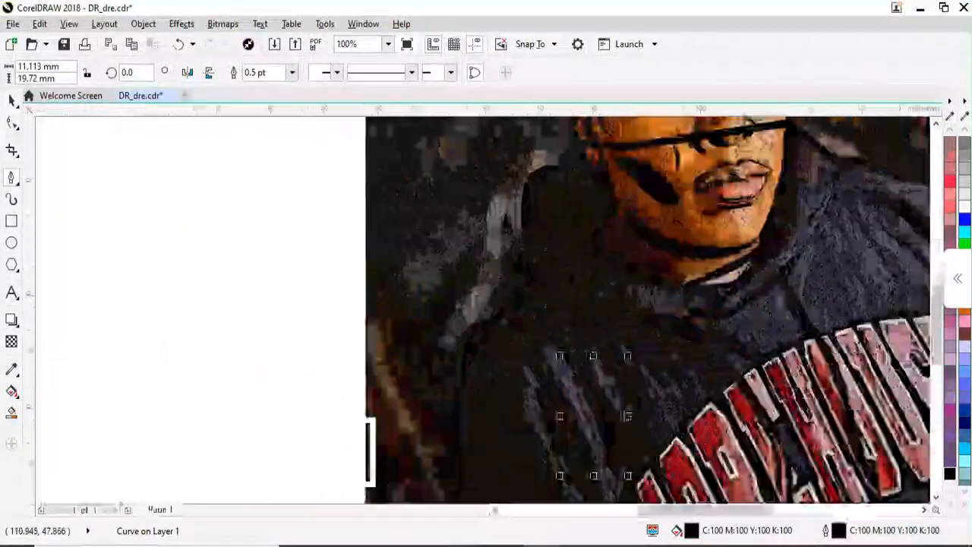
Step: Draw the left drawstring eyelet as an oval about 1.8 by 1.4 mm below the collar, with fill and outline in #CC9933
scroll(712, 324, "up", 2)
left_click(600, 257)
left_click_drag(592, 289, 609, 289)
scroll(575, 268, "up", 2)
left_click_drag(764, 217, 786, 230)
left_click(666, 229)
scroll(965, 344, "down", 9)
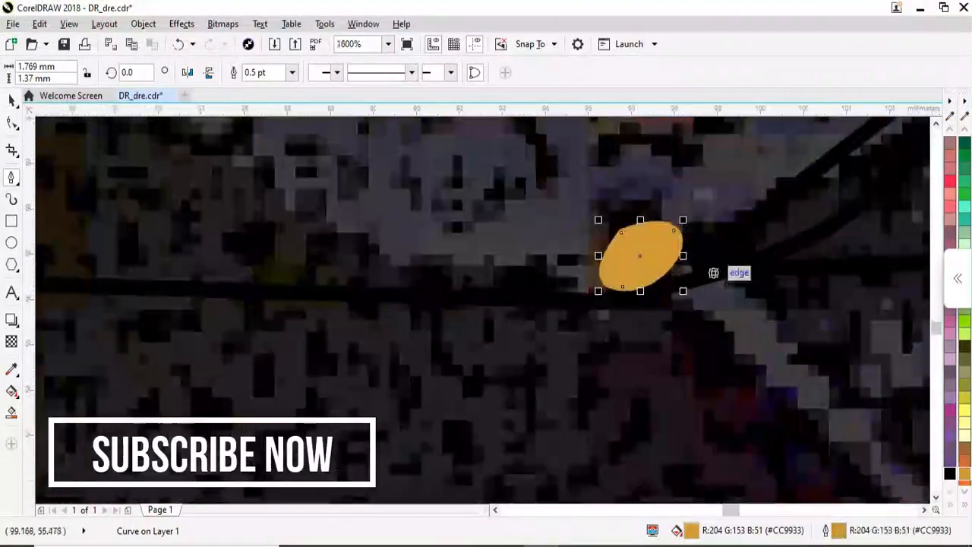
Step: Trace one side of the left drawstring from its eyelet down across the MOREHOUSE lettering
left_click(683, 247)
scroll(597, 173, "down", 2)
scroll(714, 304, "up", 1)
scroll(597, 169, "down", 2)
mouse_move(714, 304)
left_mouse_down()
mouse_move(735, 334)
mouse_move(682, 387)
left_mouse_up()
scroll(681, 299, "up", 1)
left_click(681, 299)
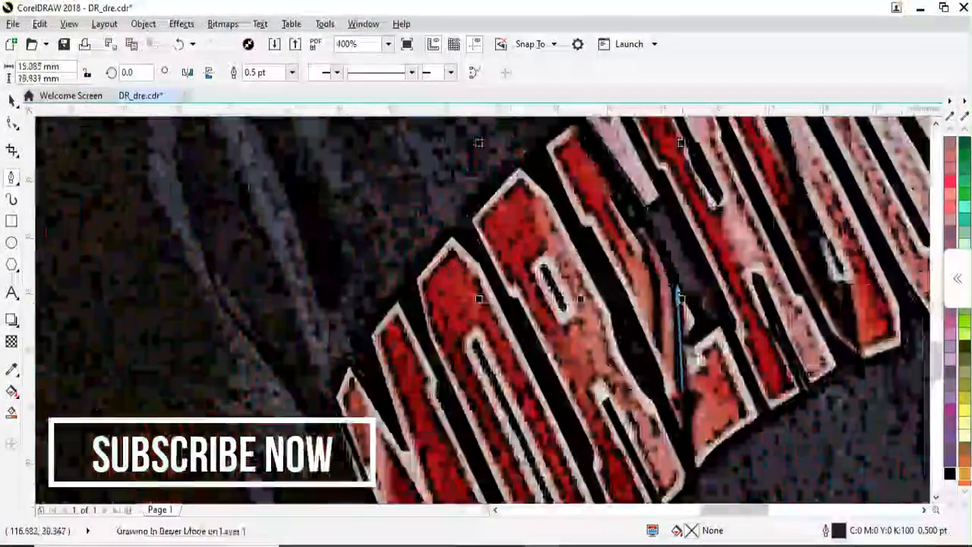
Step: Trace the left drawstring's other side back up to the eyelet, close it at about 21 by 45 mm and fill it black
scroll(636, 199, "up", 2)
scroll(779, 258, "down", 1)
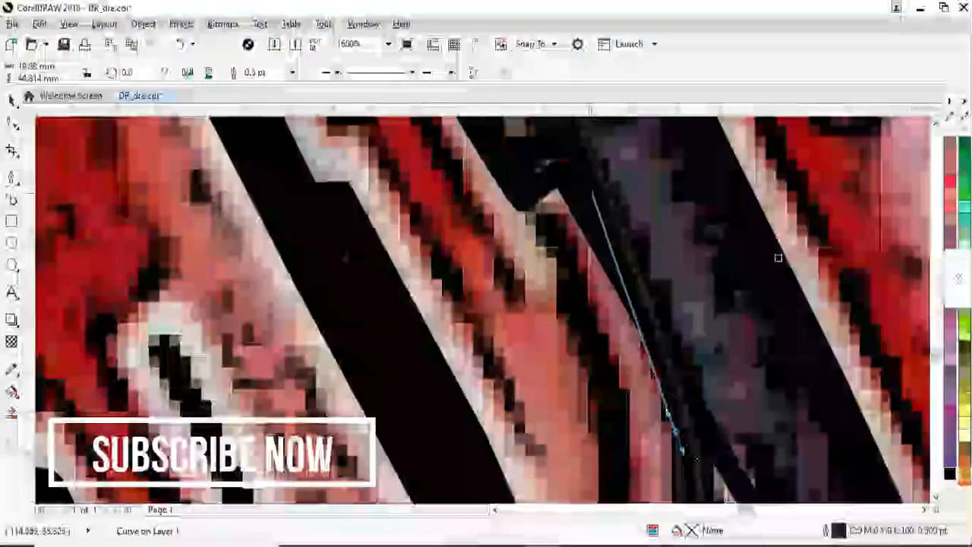
scroll(780, 259, "down", 1)
scroll(514, 199, "up", 2)
scroll(514, 199, "down", 1)
scroll(478, 288, "up", 1)
left_click(429, 224)
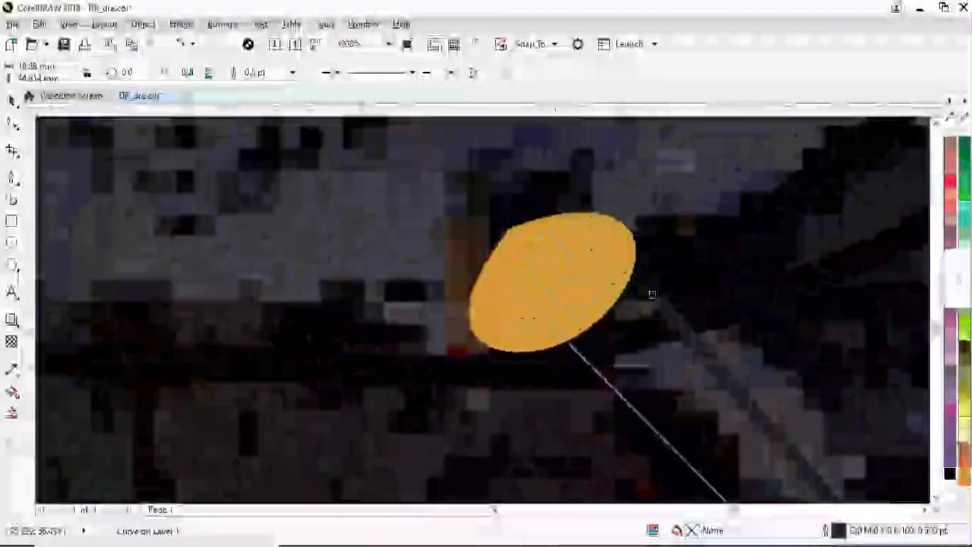
left_click(560, 261)
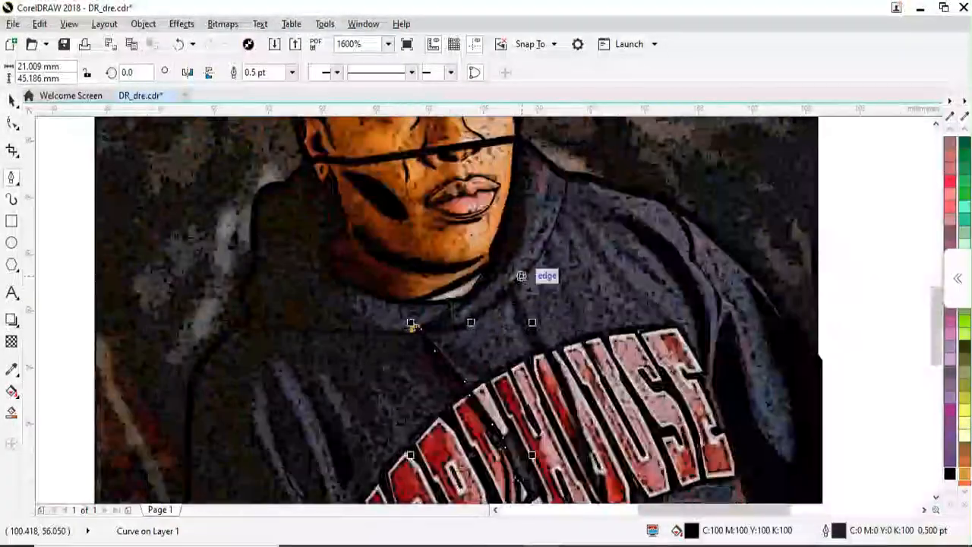
Step: Draw the right drawstring eyelet, about 2 by 2 mm, on the hood's edge with fill and outline in #CC9933
scroll(522, 276, "up", 3)
left_click(500, 249)
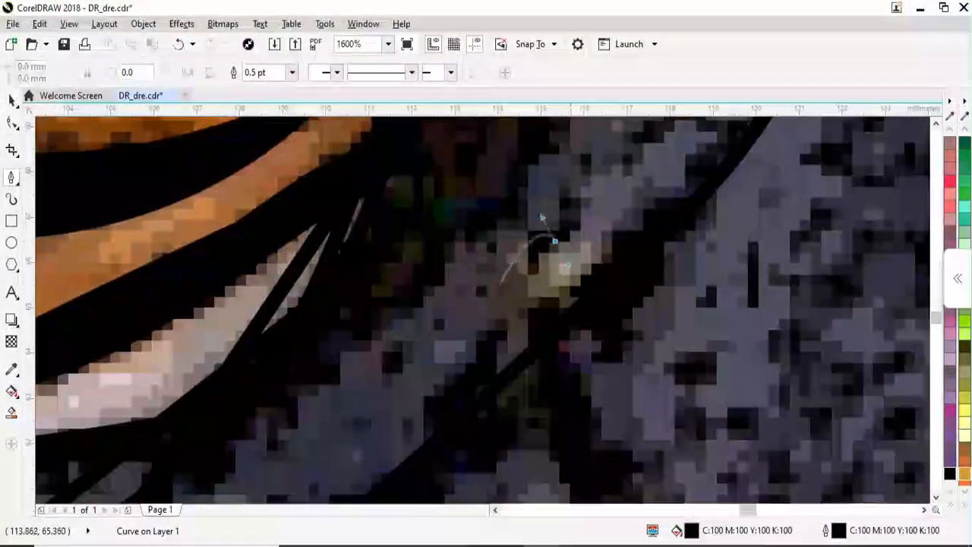
left_click(519, 236)
left_click(577, 295)
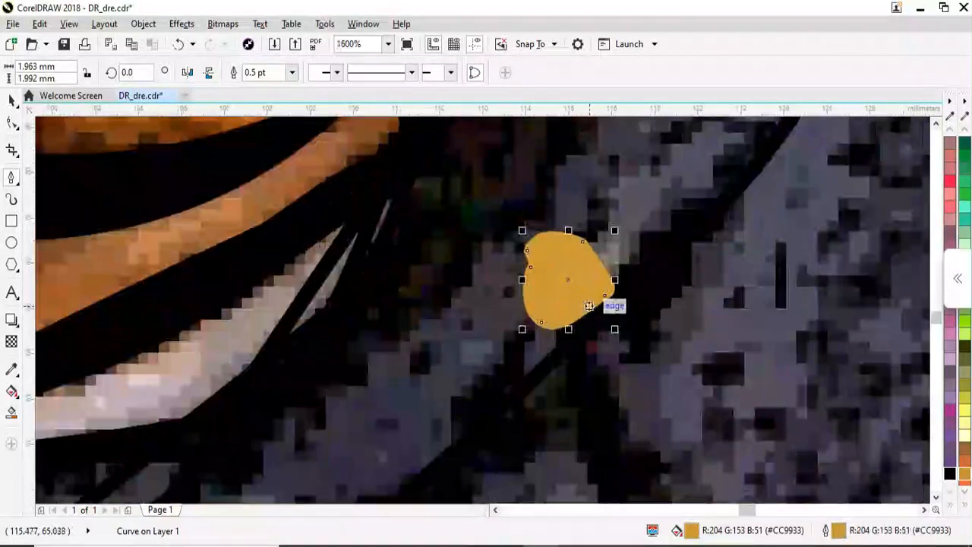
Step: Trace the right drawstring from its eyelet down over the lettering and back, about 19 by 43 mm, and make it solid black
scroll(541, 302, "down", 1)
left_click(542, 330)
scroll(533, 152, "down", 1)
scroll(640, 437, "up", 1)
left_click(640, 351)
scroll(638, 323, "down", 1)
scroll(670, 422, "up", 1)
left_click(671, 422)
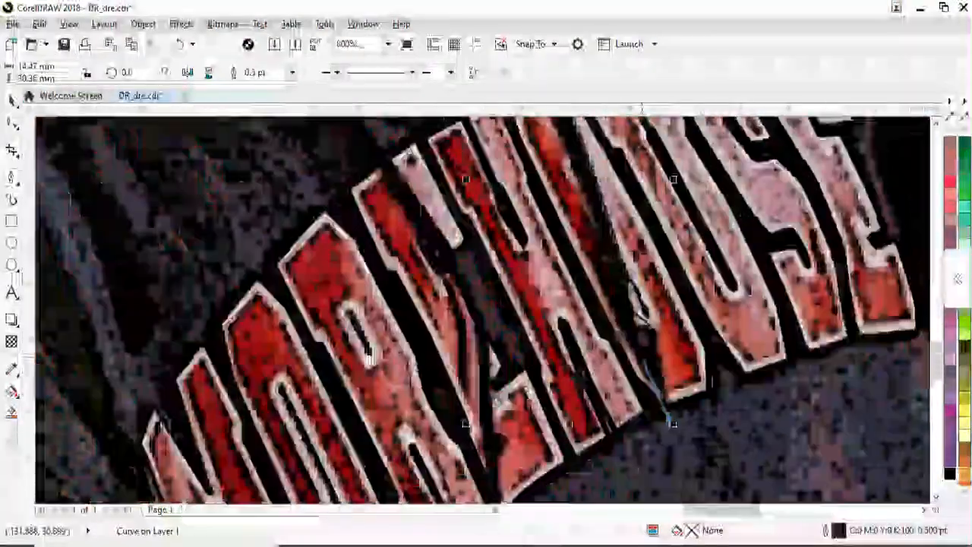
scroll(638, 259, "up", 3)
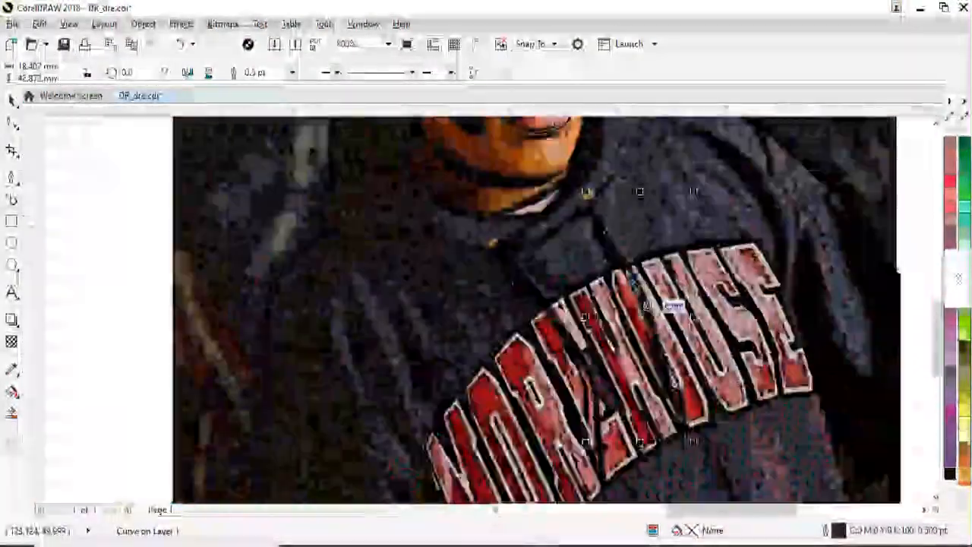
scroll(594, 304, "down", 3)
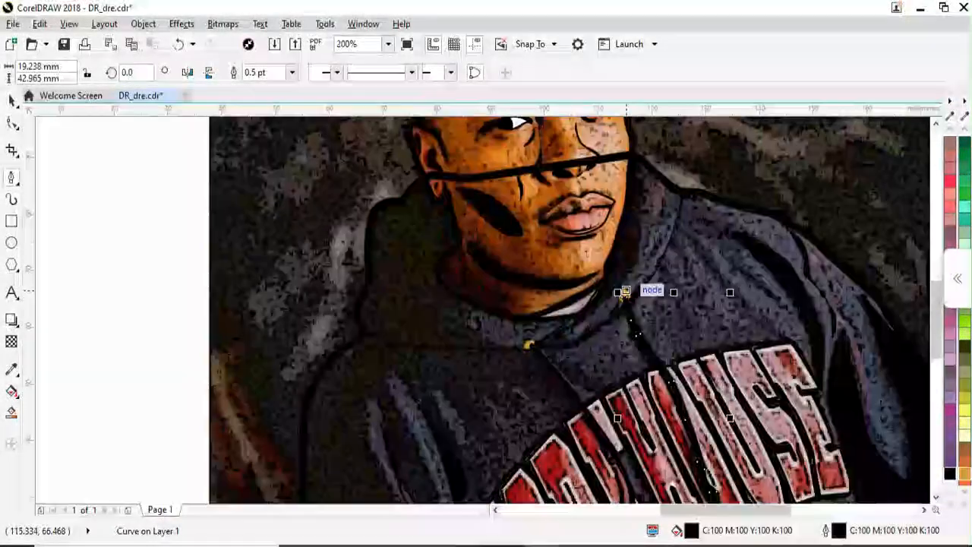
Step: Select the hood and neckline curves and give them a 3.0 pt outline
scroll(626, 291, "left", 1)
key("space")
left_click(369, 266)
left_click(676, 212, "shift")
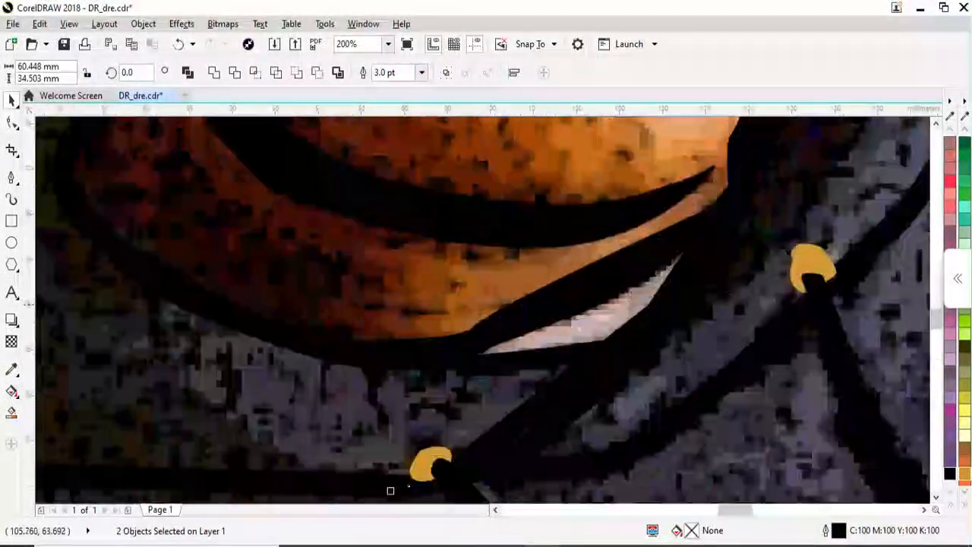
Step: Give the undershirt collar shape at the neck a 1.0 pt outline and a white fill
left_click(474, 334)
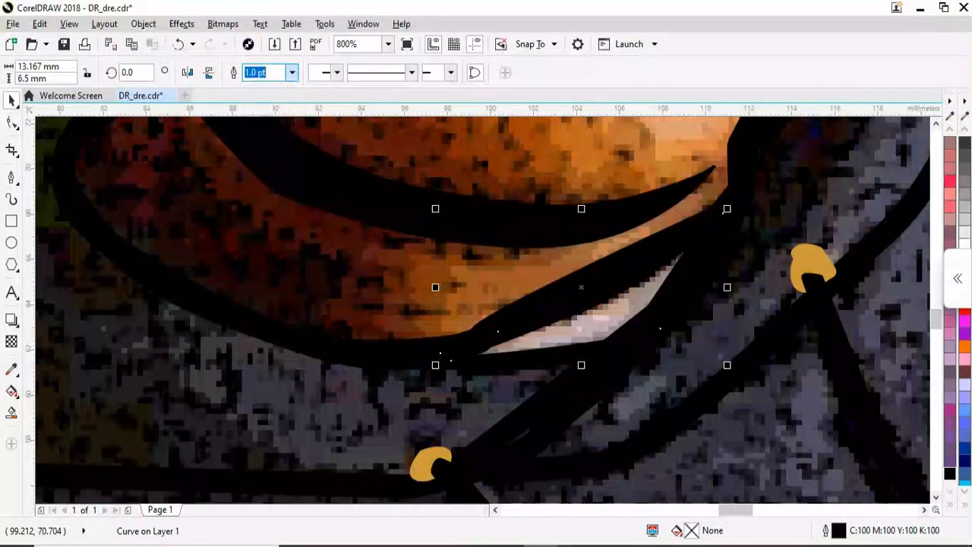
scroll(963, 342, "down", 2)
left_click(964, 156)
Step: Trace a fold shadow on the hoodie body below the lettering with the Pen tool and make its fill and outline black
scroll(619, 265, "down", 3)
scroll(684, 213, "up", 1)
scroll(711, 247, "down", 1)
scroll(723, 442, "up", 3)
key("space")
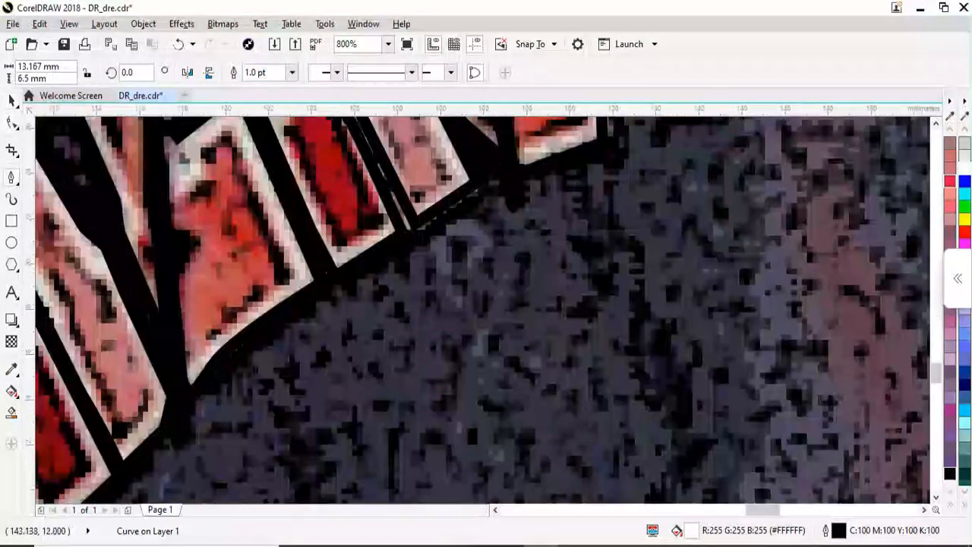
scroll(724, 443, "down", 2)
left_click(738, 380)
left_click_drag(684, 414, 638, 434)
left_click(647, 217)
left_click(950, 473)
right_click(950, 474)
Step: Trace the lower left sleeve shadow beside the M, about 32 by 28 mm, and make it solid black
scroll(875, 379, "down", 3)
scroll(685, 357, "up", 2)
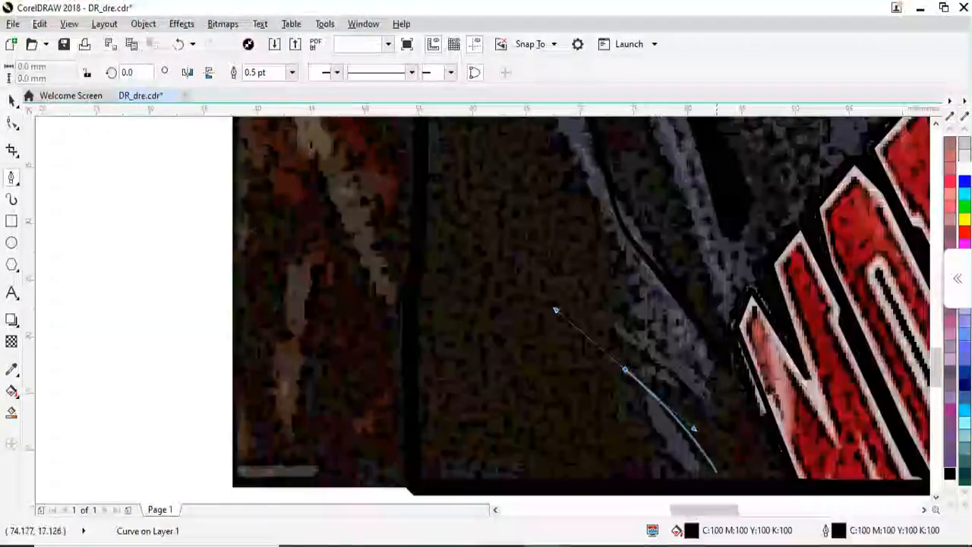
left_click_drag(529, 257, 495, 225)
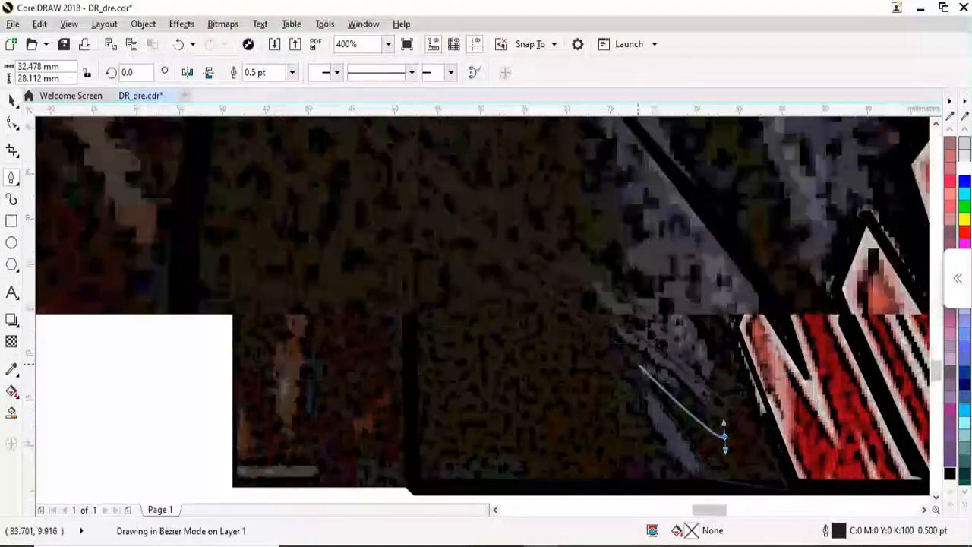
scroll(549, 238, "down", 4)
Step: Trace the forked crease on the chest beside the hood, about 16 by 15 mm, and make its fill and outline black
scroll(691, 294, "up", 2)
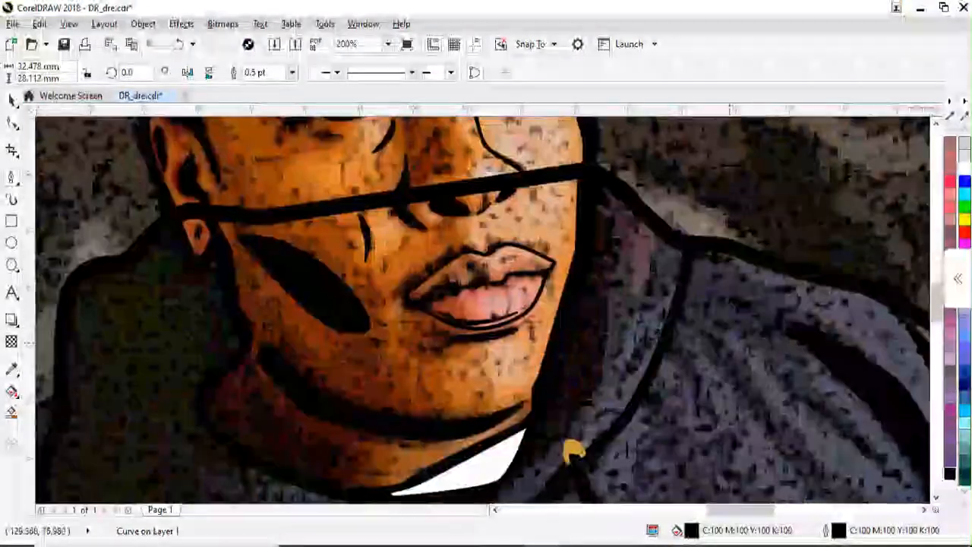
scroll(722, 342, "down", 1)
left_click(737, 370)
scroll(674, 279, "up", 2)
left_click_drag(712, 314, 712, 291)
left_click(776, 371)
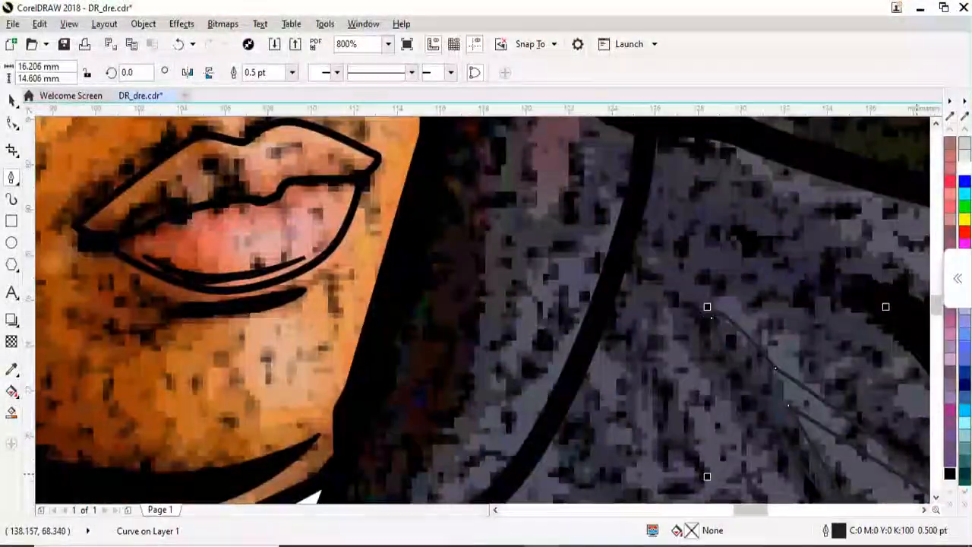
left_click(950, 473)
right_click(950, 473)
Step: End the shading trace and save the drawing DR_dre.cdr
scroll(624, 243, "down", 2)
scroll(624, 247, "down", 1)
scroll(592, 201, "up", 1)
scroll(588, 214, "down", 1)
scroll(569, 190, "up", 2)
scroll(591, 295, "down", 2)
key("Escape")
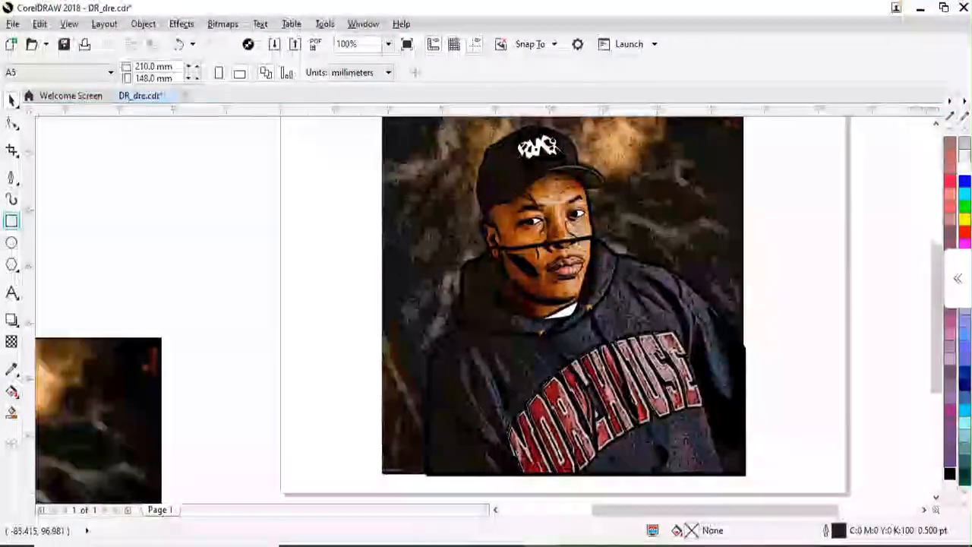
key("ctrl+s")
Step: Draw a small rectangle swatch beside the face and fill it with the skin tone #D2955E sampled from the photo
scroll(604, 231, "up", 1)
left_click_drag(612, 189, 627, 216)
key("i")
scroll(570, 147, "up", 1)
left_click(570, 147)
scroll(656, 278, "down", 1)
left_click(658, 274)
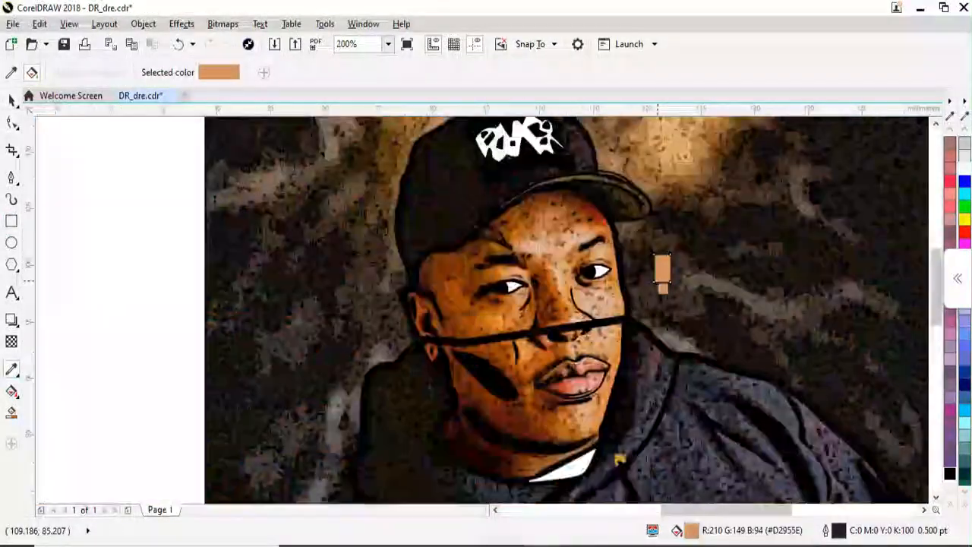
key("space")
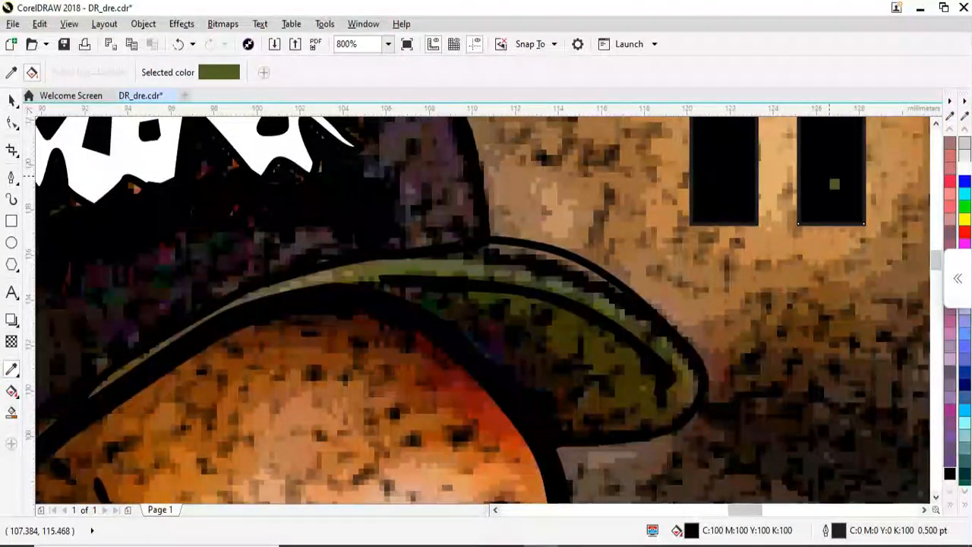
Step: Fill the second swatch above the face and the cap's visor with the sampled olive green
left_click(830, 175)
left_click(578, 334)
scroll(651, 228, "down", 2)
left_click(686, 199, "shift")
scroll(599, 180, "up", 2)
left_click(684, 292)
scroll(684, 293, "down", 1)
key("space")
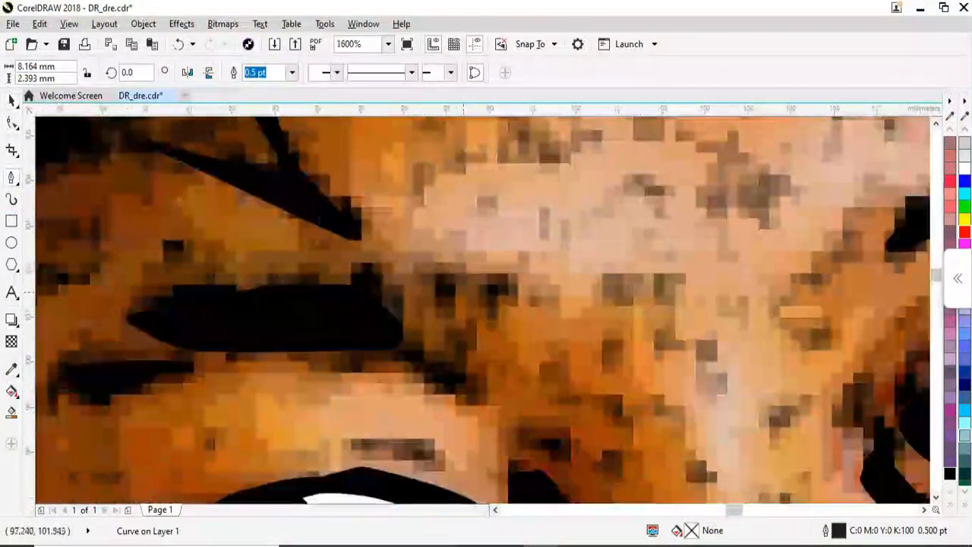
Step: Fill the curve above the nostrils with the skin tone and the hood with near-black #030200
left_click(467, 288)
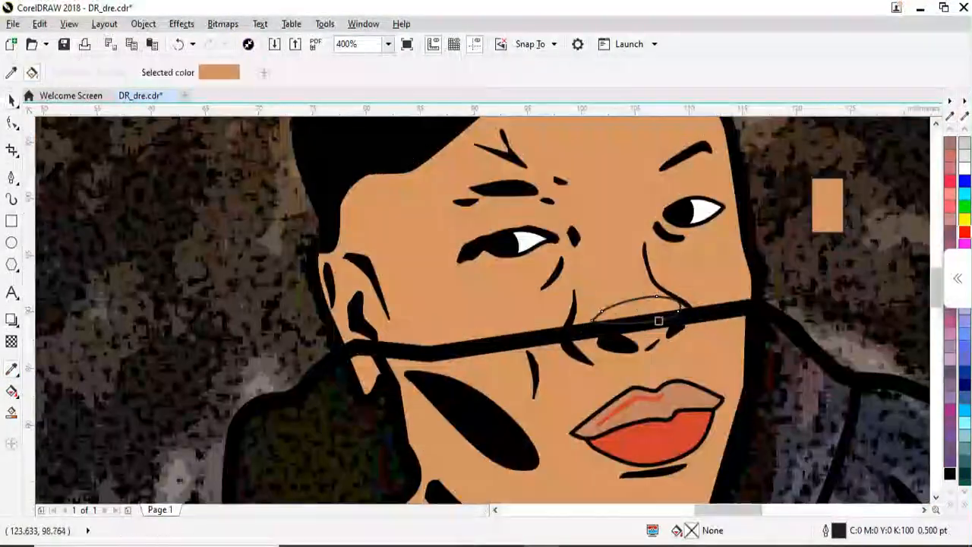
scroll(651, 316, "up", 1)
left_click(653, 296)
key("space")
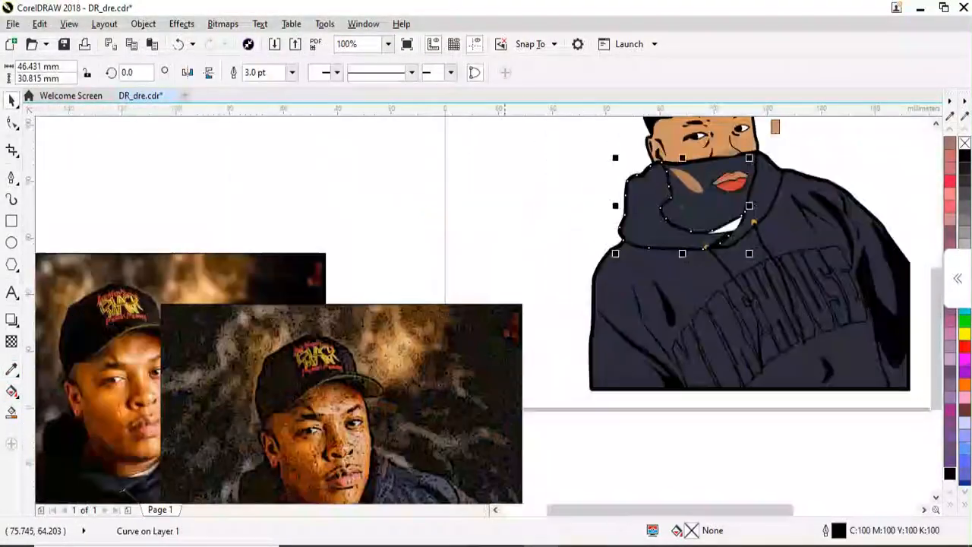
key("i")
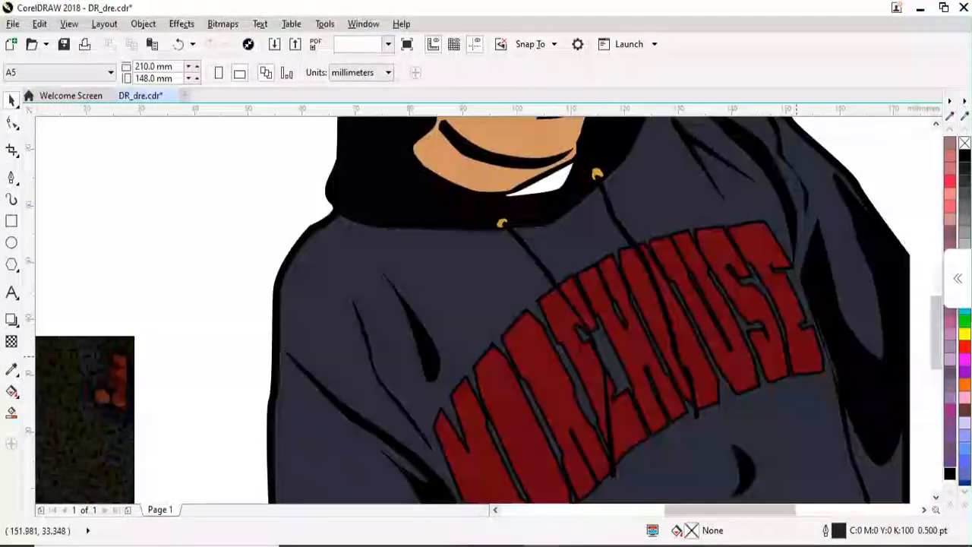
Step: Give the dark red MOREHOUSE letters on the hoodie a white outline
left_click(797, 356, "shift")
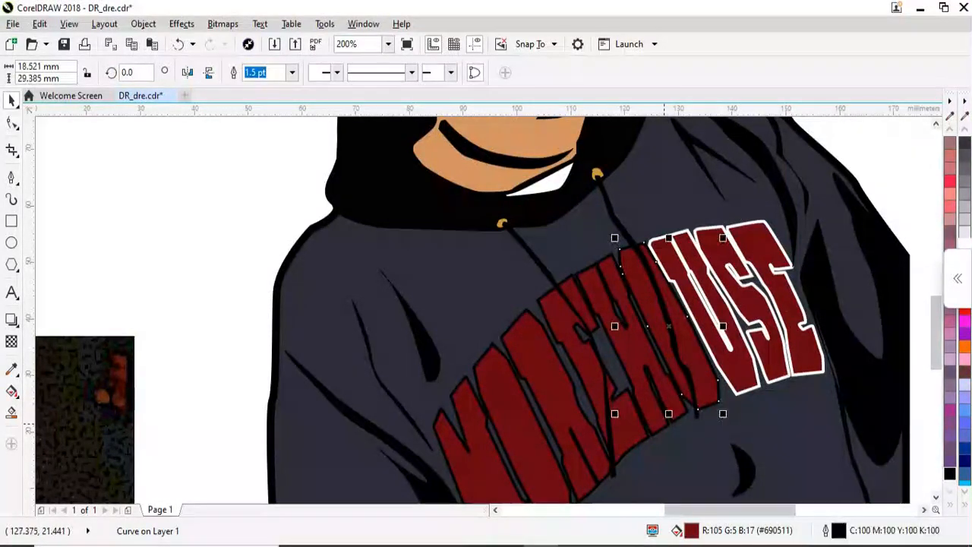
left_click(577, 422)
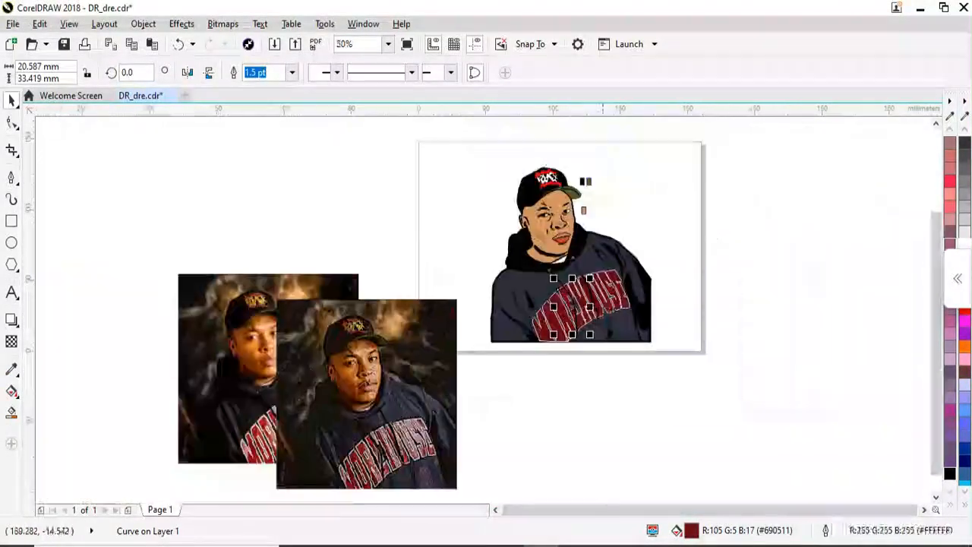
left_click(608, 357)
scroll(362, 456, "up", 2)
key("space")
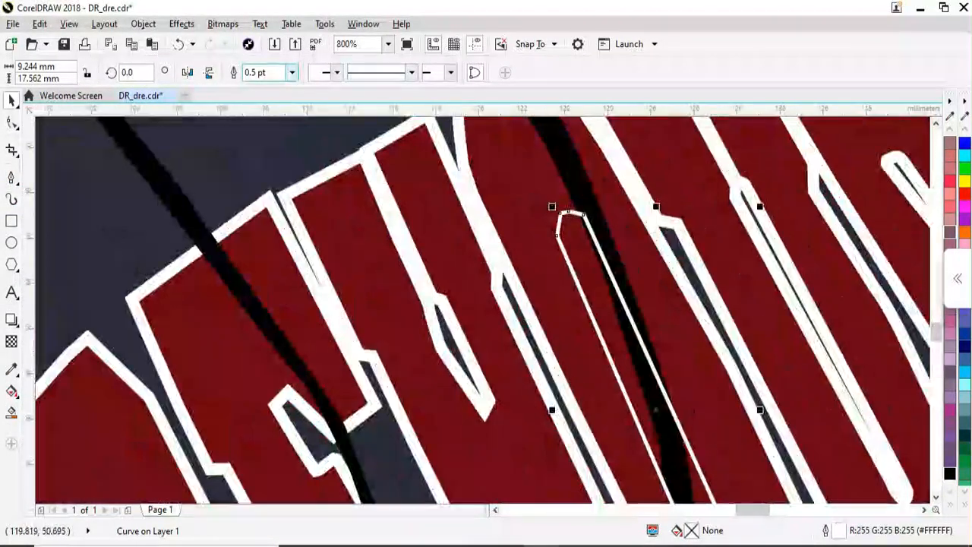
Step: Fill the inner slot of the second O in MOREHOUSE with the hoodie's dark navy #2B2D3A
scroll(481, 209, "down", 2)
scroll(596, 257, "up", 2)
left_click(339, 299)
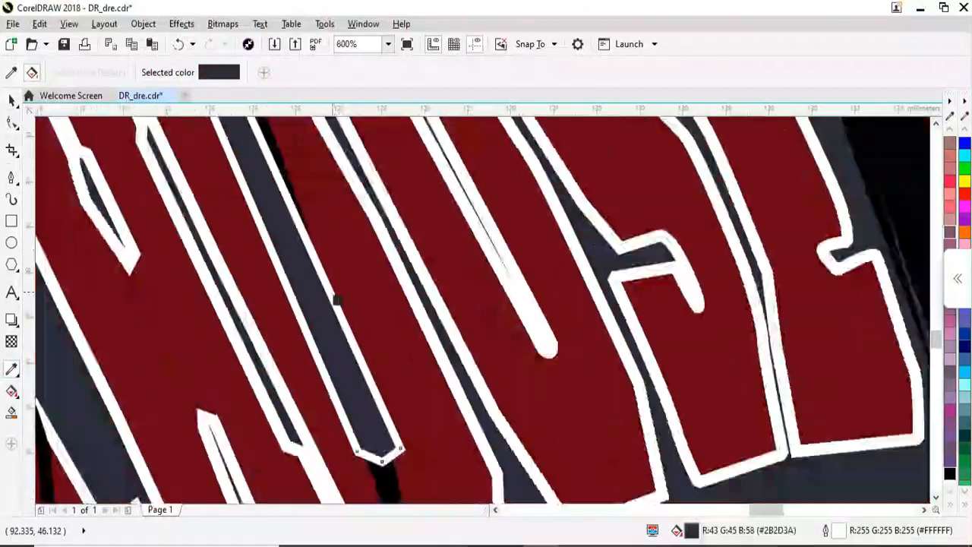
scroll(344, 134, "down", 1)
key("space")
key("Escape")
scroll(345, 255, "up", 2)
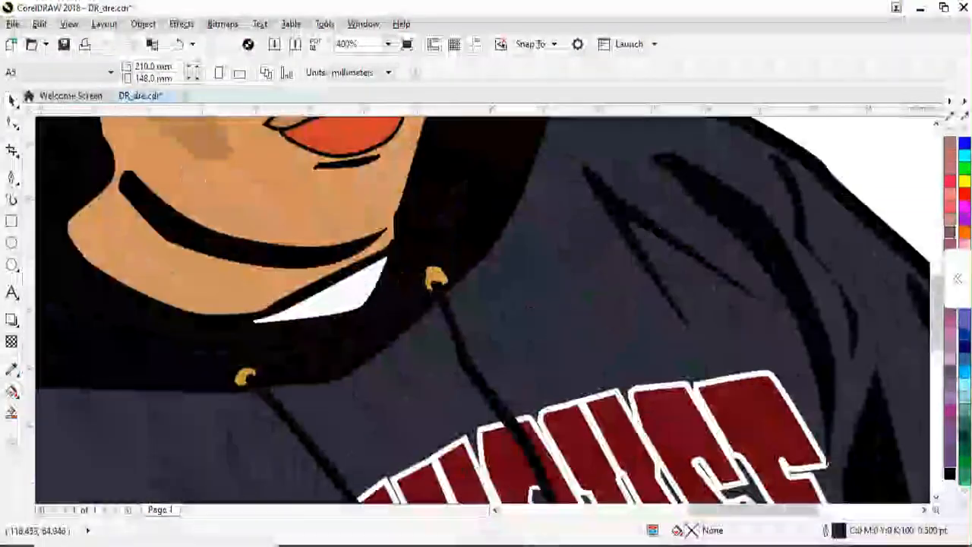
Step: Bring the gold eyelet of the drawstring nearer the visor side to the front of the drawing
left_click(431, 286)
scroll(427, 278, "up", 2)
key("shift+Page_Up")
scroll(468, 263, "down", 3)
scroll(517, 302, "up", 1)
key("Escape")
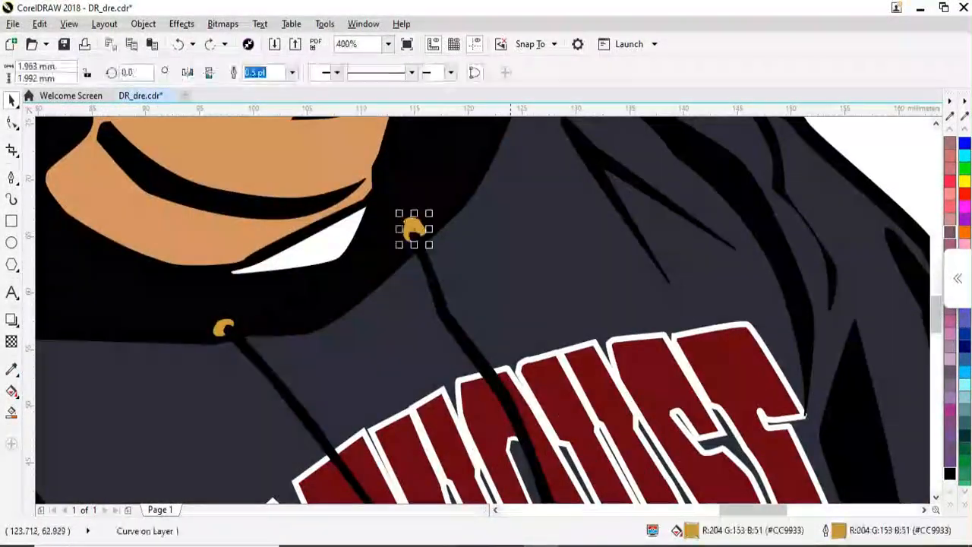
key("Escape")
scroll(735, 311, "down", 4)
scroll(658, 296, "up", 4)
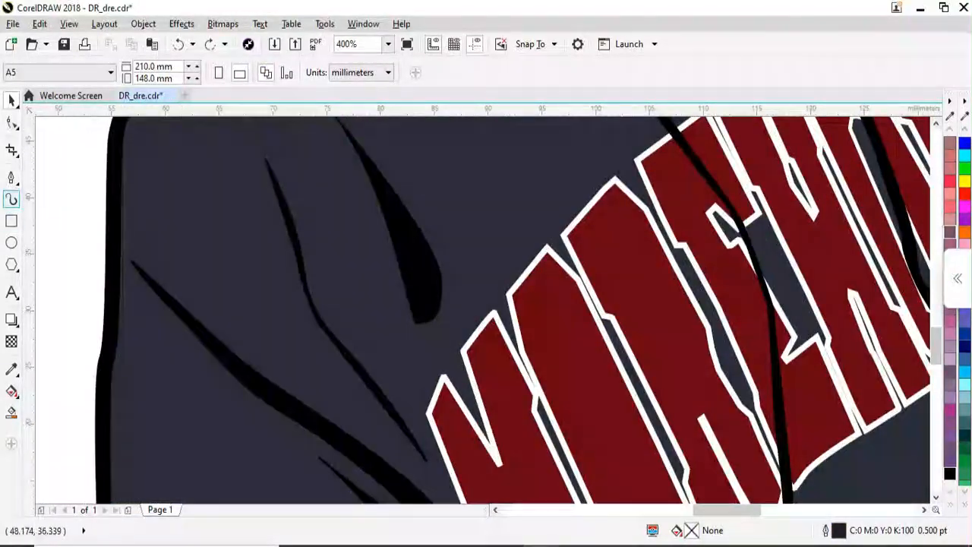
Step: Trace the inner slot of the letter R, about 5.8 by 9.3 mm, with a white 0.5 pt outline
left_click(12, 177)
scroll(648, 266, "up", 2)
left_click(557, 301)
scroll(537, 283, "down", 2)
left_click(541, 297)
scroll(589, 395, "up", 1)
left_click_drag(577, 381, 604, 381)
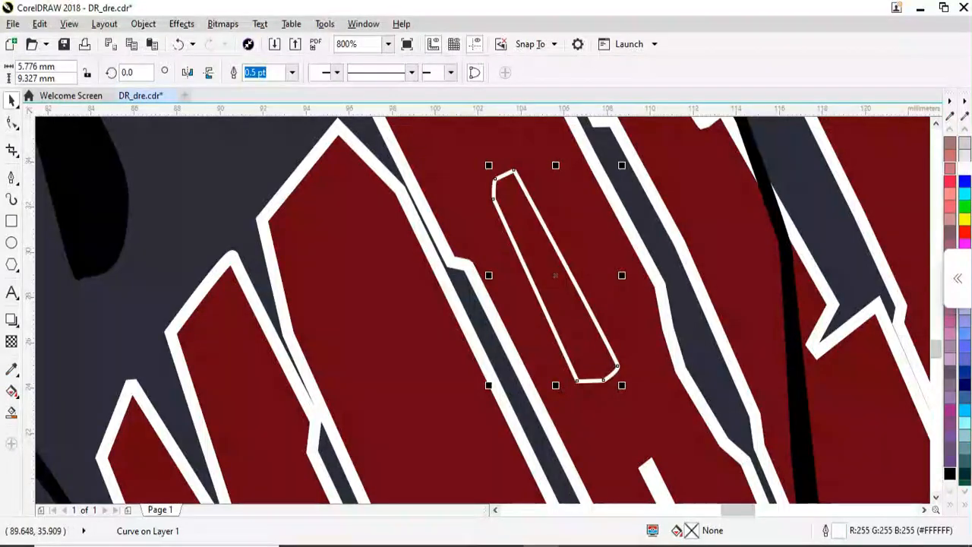
Step: Fill the R's inner slot with the dark navy sampled from the hoodie
scroll(492, 273, "down", 2)
left_click(11, 369)
scroll(610, 196, "up", 2)
left_click(624, 167)
scroll(624, 166, "down", 2)
scroll(515, 239, "up", 4)
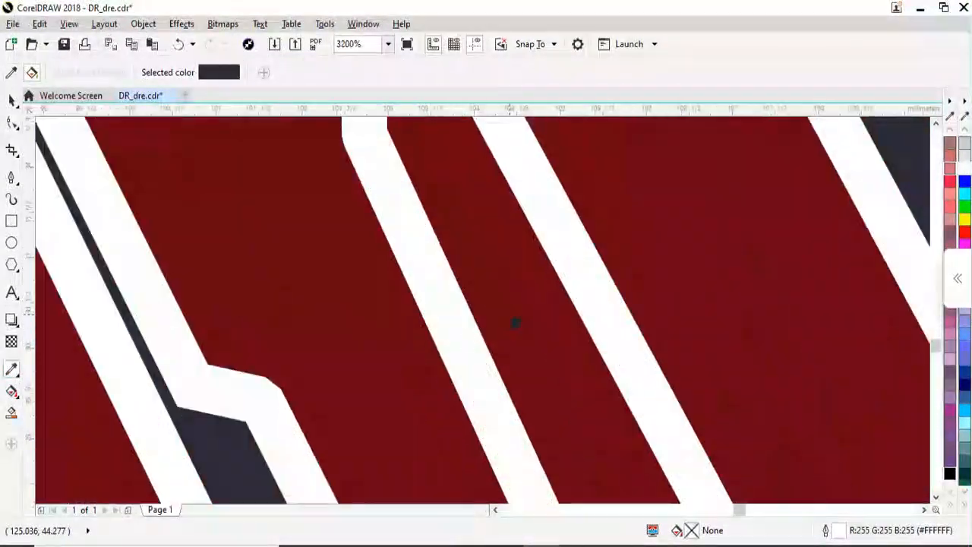
left_click(517, 324)
key("space")
scroll(551, 292, "down", 2)
left_click(610, 223)
scroll(513, 312, "up", 3)
key("space")
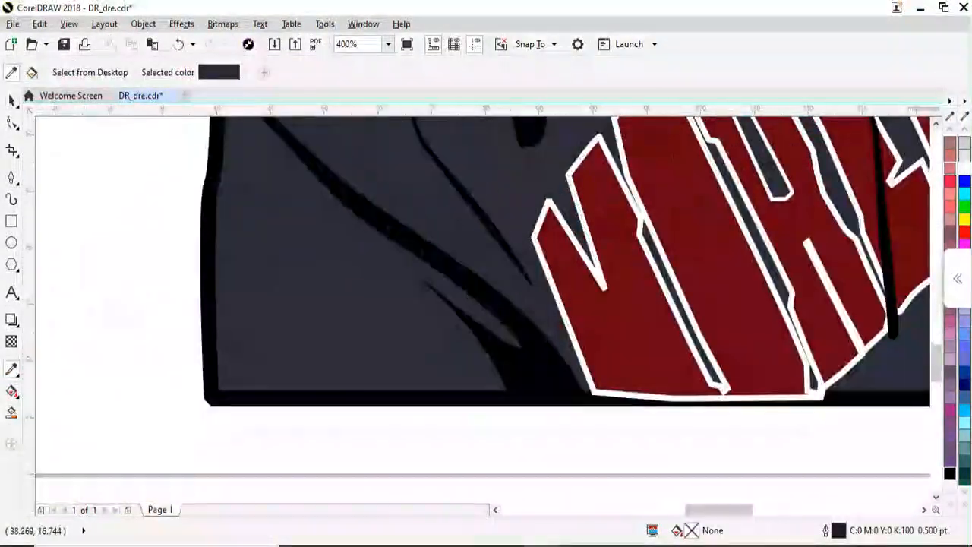
Step: Trace the inner slot of the first O, about 10.6 by 18.5 mm, and set its outline to 1.0 pt
left_click(12, 177)
left_click(657, 157)
left_click(742, 365)
left_click(771, 359)
scroll(748, 327, "up", 2)
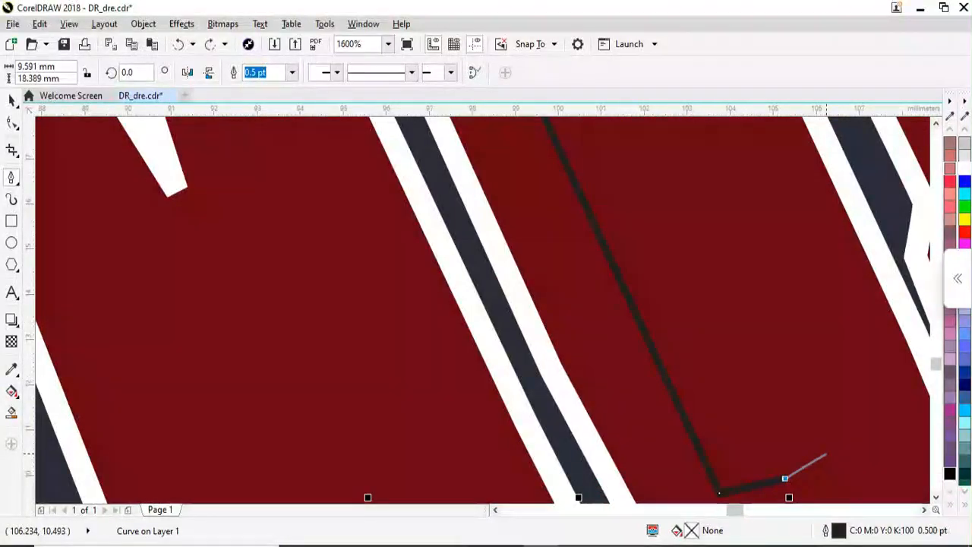
left_click(827, 410)
scroll(745, 370, "down", 2)
scroll(662, 176, "up", 1)
left_click(682, 212)
left_click(291, 73)
left_click(266, 137)
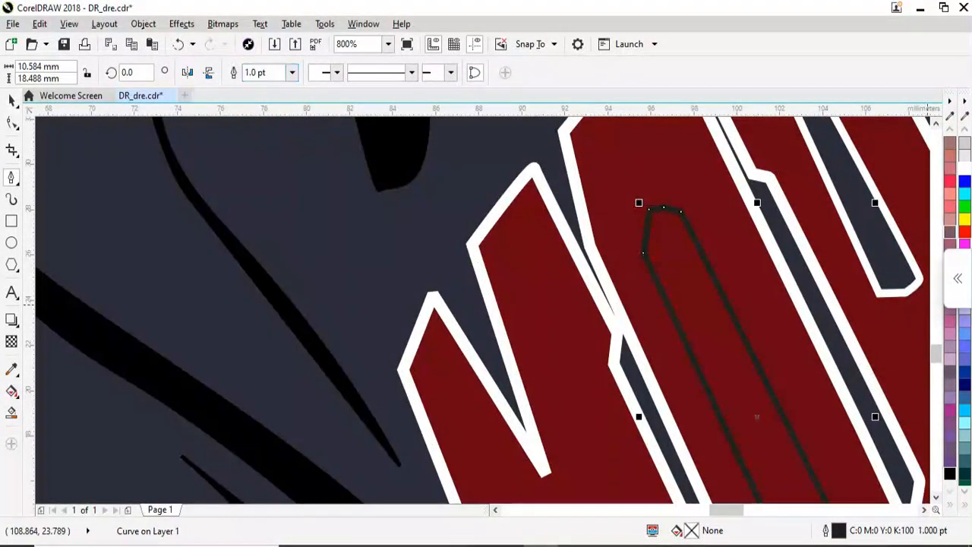
Step: Give the first O's inner slot a white outline and fill it with the hoodie's dark navy #2B2D3A
right_click(965, 168)
left_click(11, 370)
left_click(329, 260)
left_click(707, 326)
scroll(446, 257, "down", 3)
key("space")
left_click(522, 334)
scroll(522, 334, "down", 2)
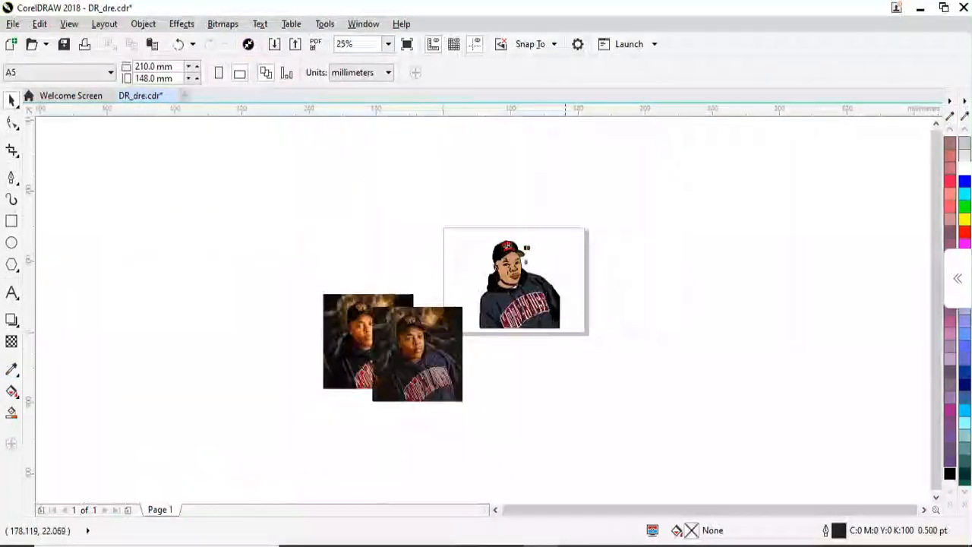
Step: Inspect the colouring of the face and hood, and save the drawing DR_dre.cdr
scroll(514, 277, "up", 3)
scroll(499, 314, "up", 1)
scroll(656, 183, "down", 1)
left_click(656, 184)
scroll(719, 170, "up", 1)
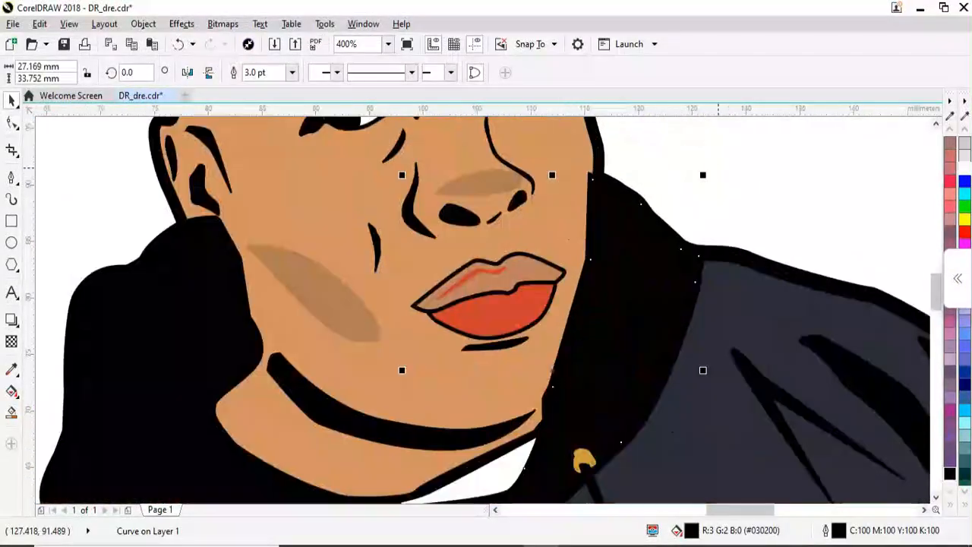
left_click(680, 179)
scroll(681, 179, "down", 3)
scroll(618, 144, "up", 1)
scroll(703, 248, "down", 1)
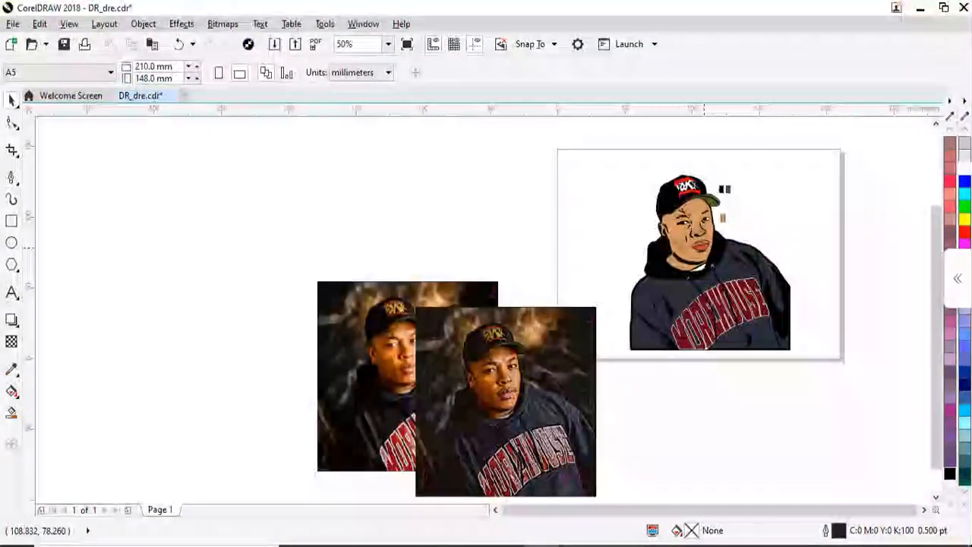
key("ctrl+s")
Step: Trace a closed shadow shape over the ear side of the face and neck, about 48 by 60 mm
scroll(693, 251, "up", 1)
left_click(10, 177)
scroll(653, 125, "up", 2)
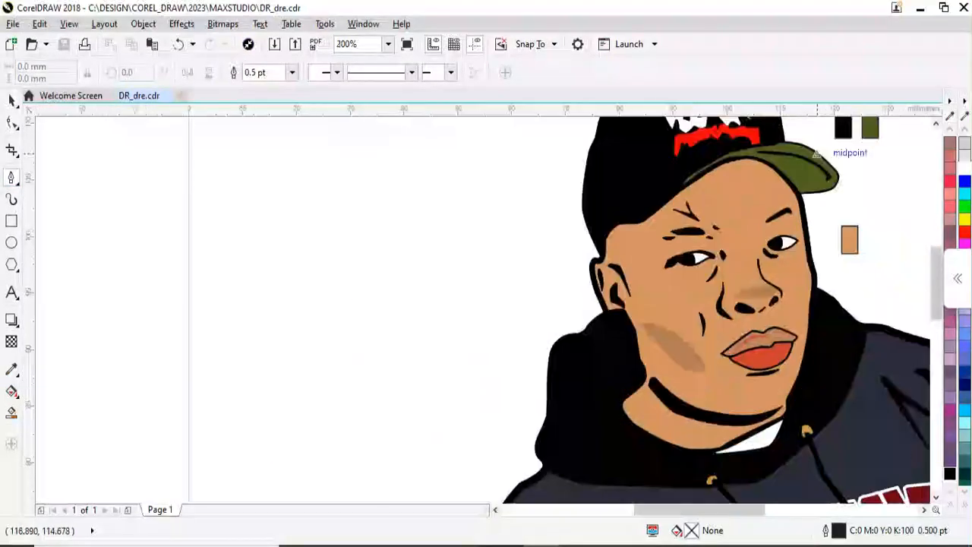
left_click(822, 179)
left_click(662, 222)
scroll(632, 226, "down", 2)
left_click_drag(623, 323, 593, 332)
scroll(595, 325, "up", 2)
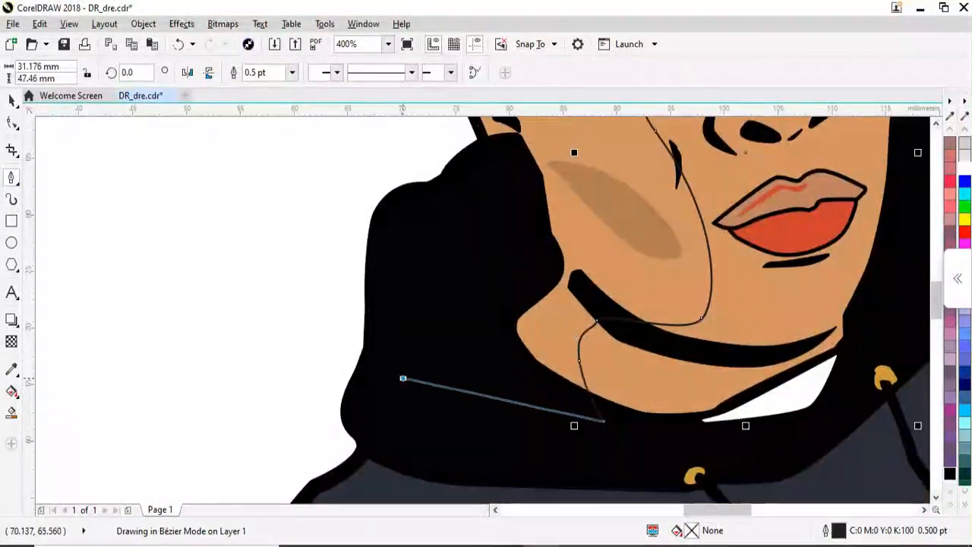
scroll(604, 420, "down", 1)
left_click(709, 235)
Step: Fill the face shadow with the sampled skin tone, darken it to #B07E52, and remove its outline
scroll(630, 197, "down", 1)
left_click(11, 369)
scroll(666, 235, "up", 1)
left_click(701, 217)
left_click(645, 173)
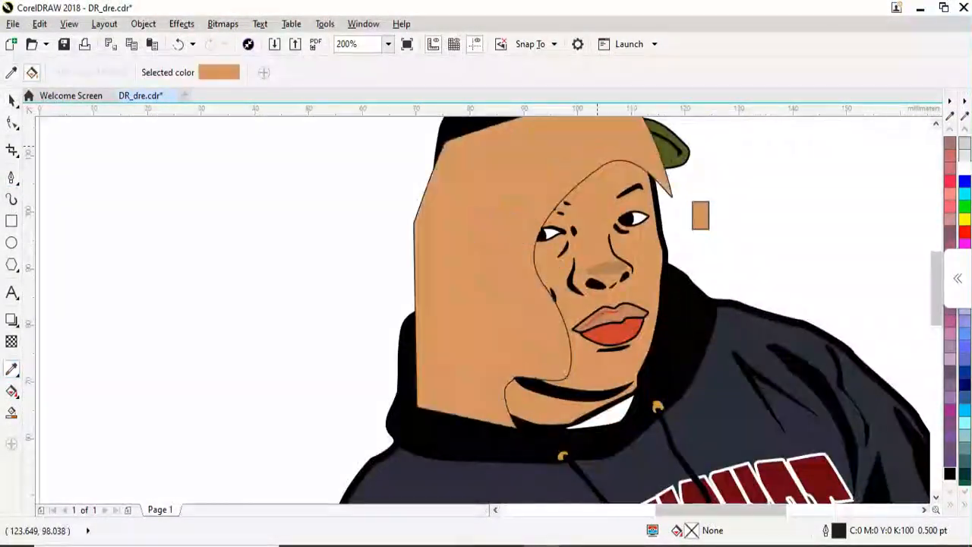
key("space")
left_click(964, 181, "ctrl")
scroll(964, 180, "up", 3)
right_click(964, 143)
Step: PowerClip the darker skin shadow inside the face shape
right_click(514, 179)
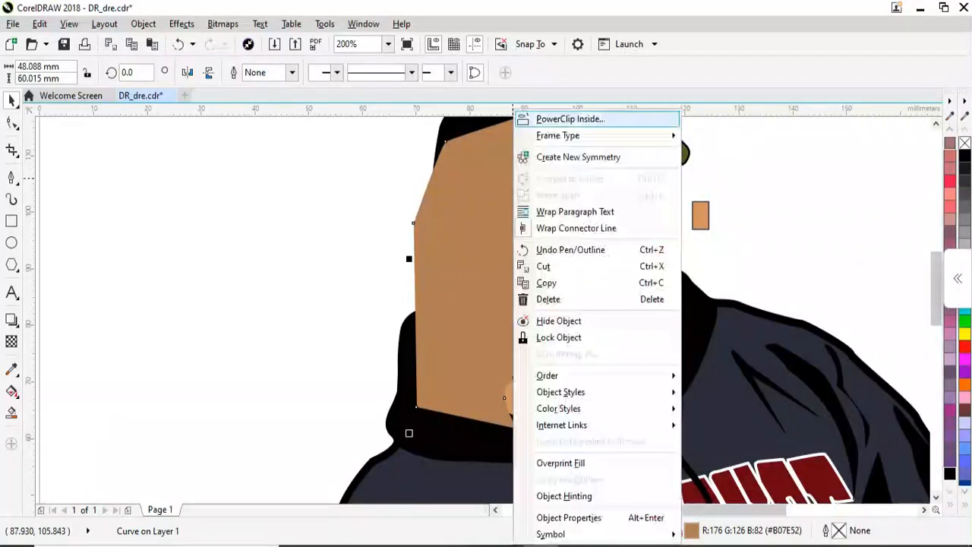
left_click(571, 120)
left_click(608, 289)
left_click(746, 299)
Step: Give the hood section beside the ear a grey outline and apply a colour sampled from the artwork
left_click(594, 327)
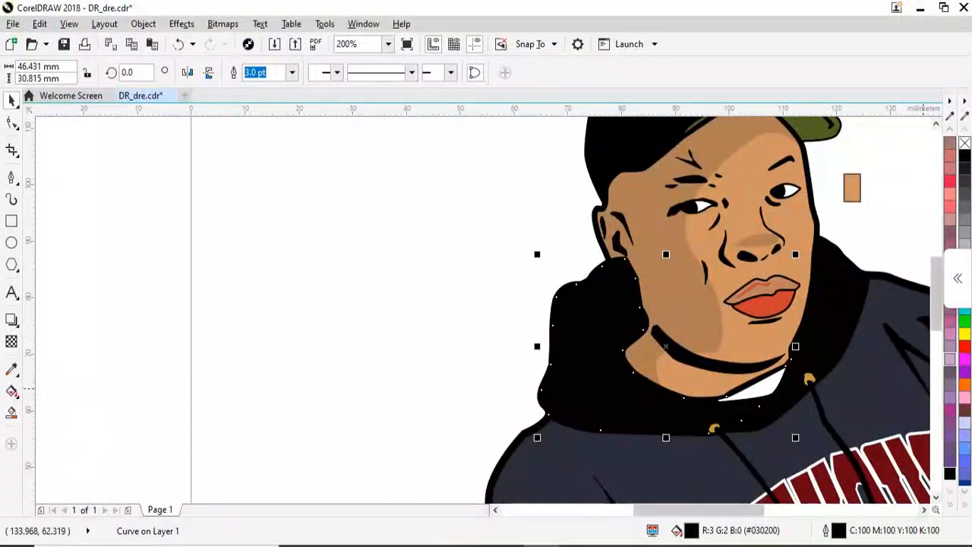
scroll(964, 228, "down", 1)
right_click(964, 243)
left_click(11, 369)
left_click(615, 445)
scroll(615, 434, "up", 2)
left_click(632, 445)
scroll(531, 402, "down", 3)
key("space")
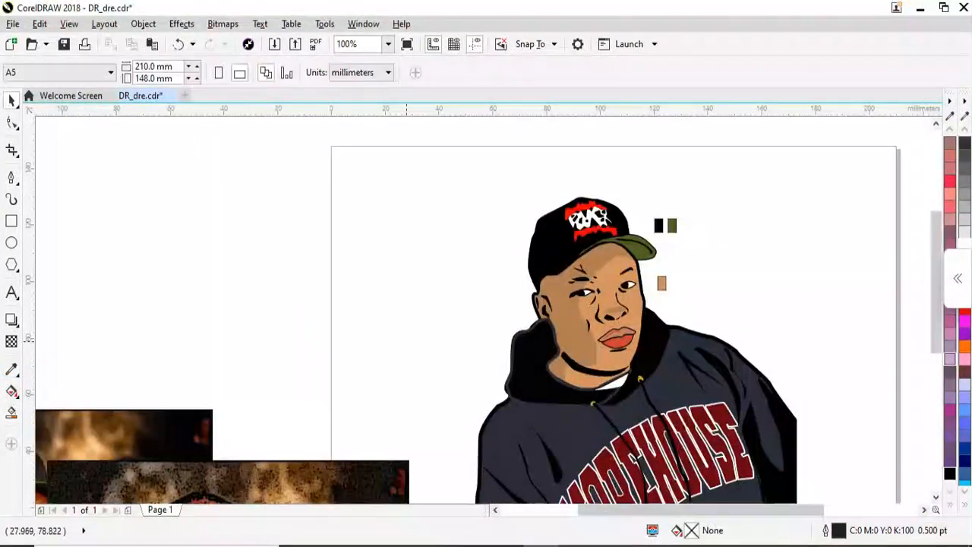
left_click(517, 334)
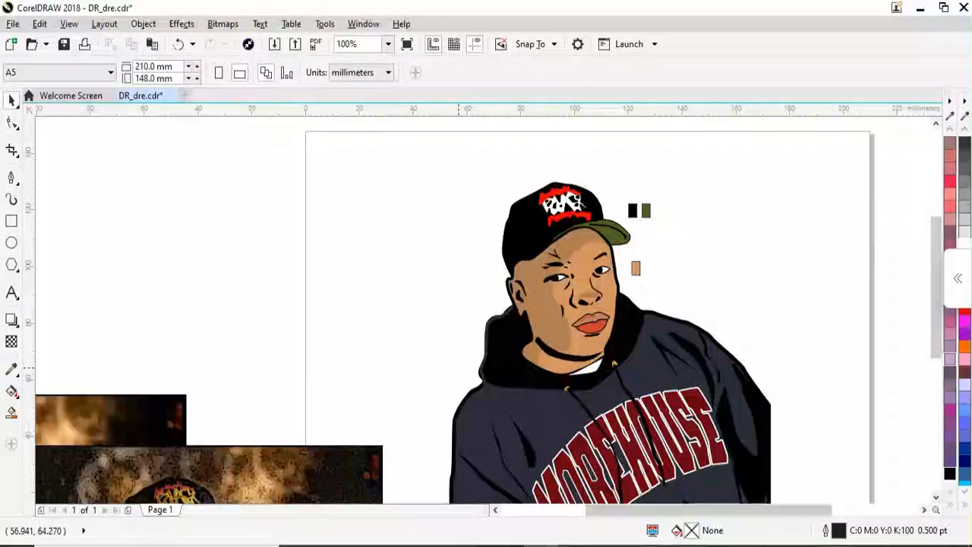
scroll(635, 388, "up", 2)
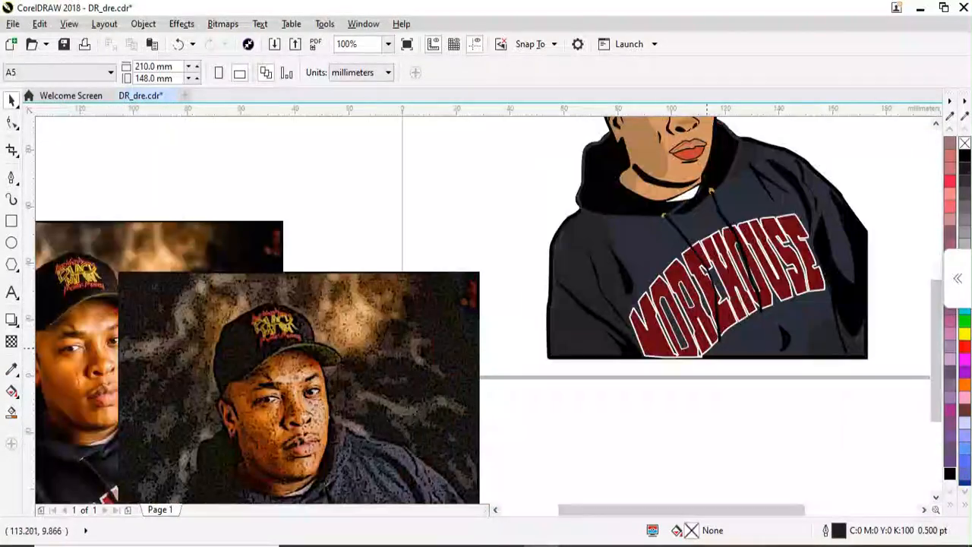
Step: Adjust the outline width of the first O's inner slot and of another letter slot
left_click(707, 348)
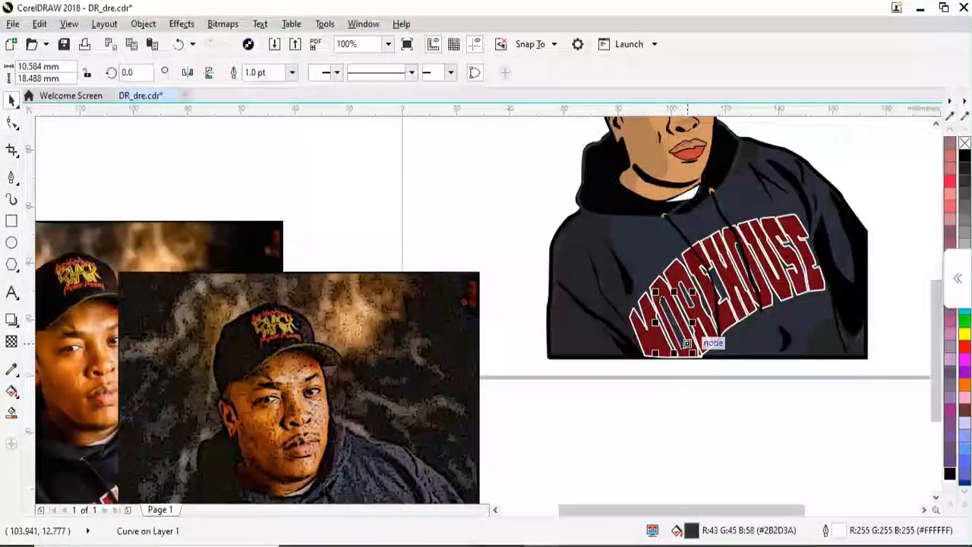
left_click(292, 72)
left_click(266, 142)
scroll(794, 338, "up", 1)
scroll(684, 183, "up", 2)
left_click(695, 184)
left_click(291, 72)
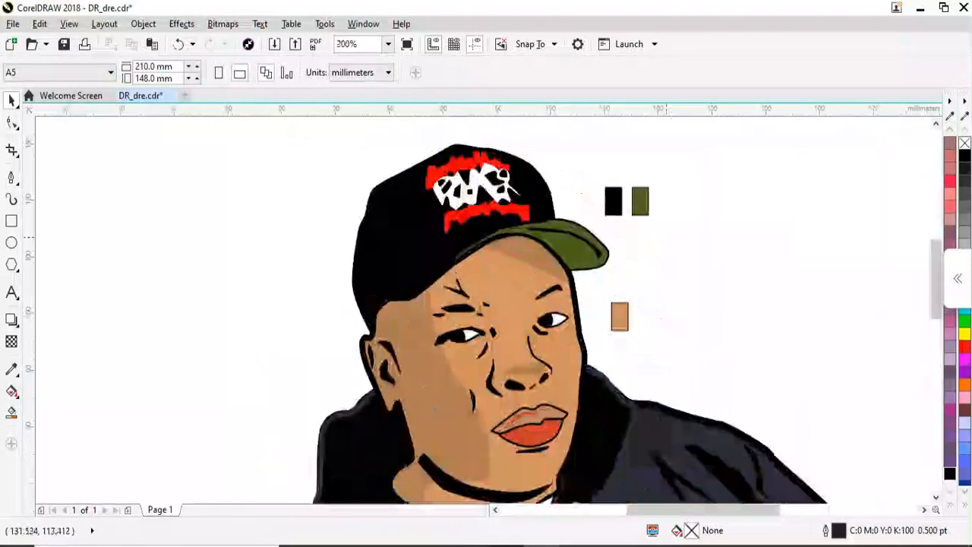
Step: Trace a shadow shape over the cap's visor, about 37 by 13 mm, and refine its curve
scroll(639, 228, "up", 1)
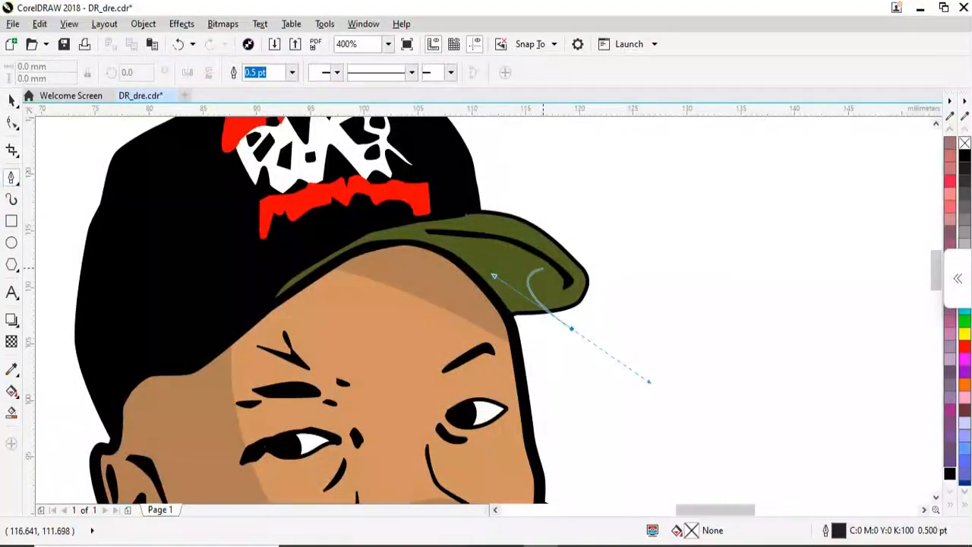
left_click_drag(542, 267, 485, 243)
left_click_drag(376, 242, 246, 255)
left_click(356, 190)
left_click_drag(642, 280, 606, 313)
key("F10")
left_click_drag(528, 226, 532, 205)
key("space")
Step: Fill the visor shadow with a darker olive #47541D based on the sampled visor colour, and remove its outline
key("i")
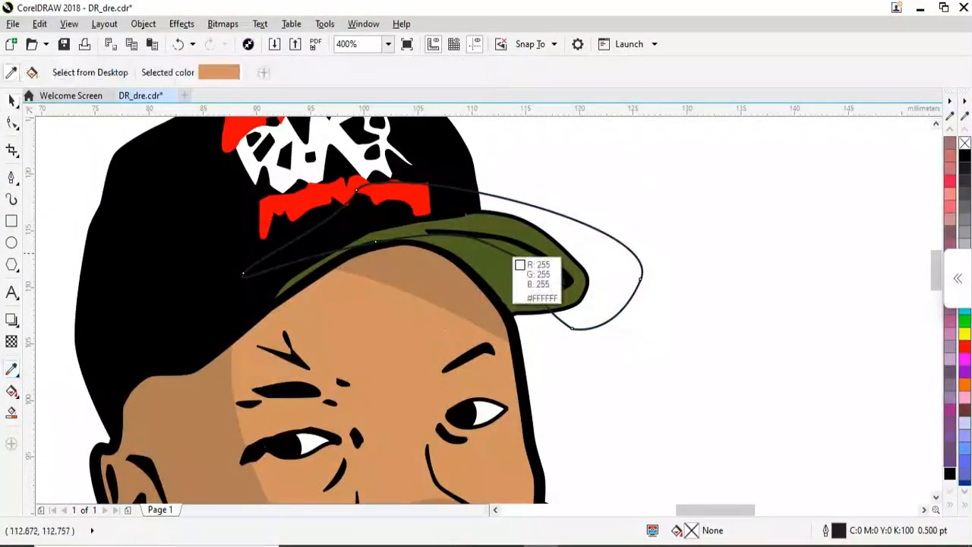
left_click(511, 257)
left_click(581, 260)
key("space")
right_click(965, 142)
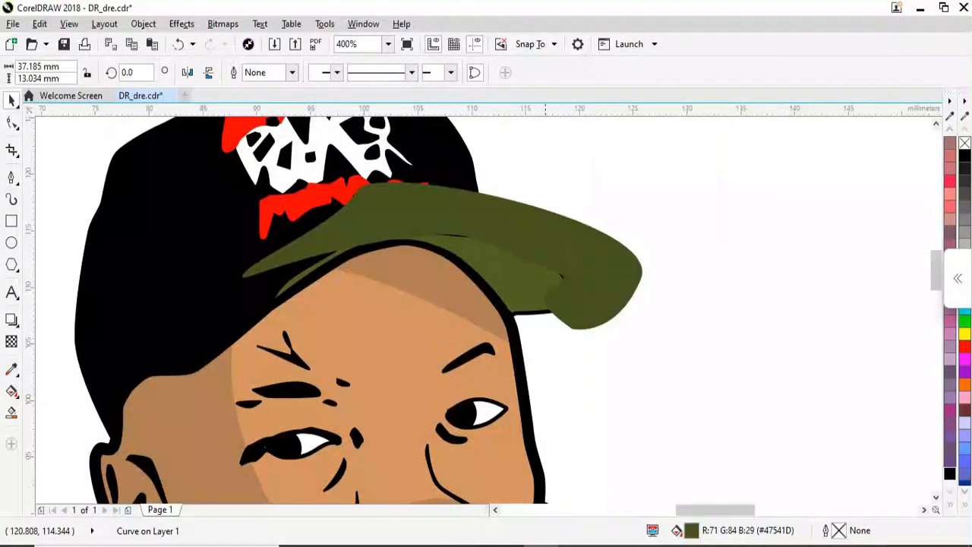
Step: Clip the dark olive shadow inside the cap's visor and check the whole figure
left_click(650, 293)
scroll(650, 285, "down", 2)
scroll(613, 379, "down", 1)
scroll(613, 380, "up", 1)
scroll(571, 383, "down", 1)
scroll(606, 477, "up", 1)
scroll(614, 372, "down", 2)
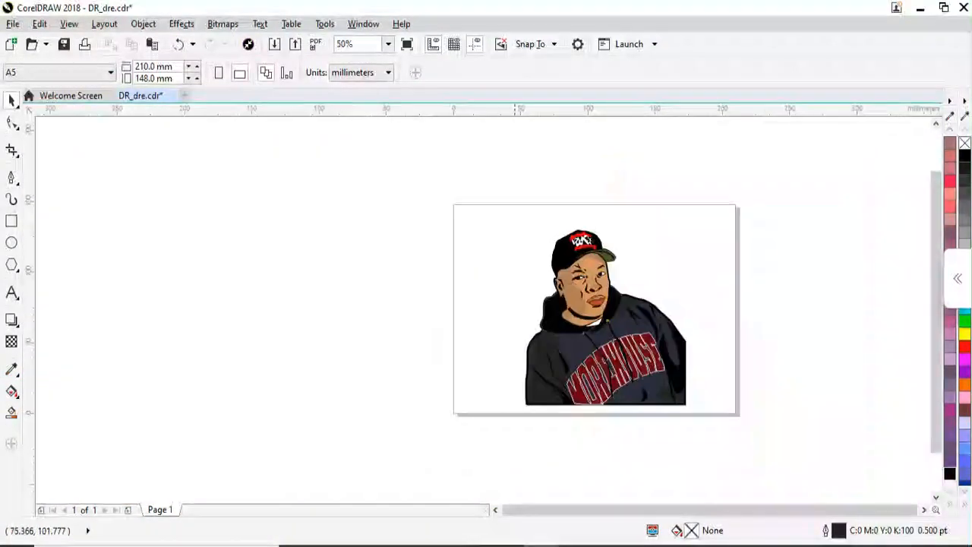
Step: Select the whole cartoon figure and save the drawing
left_click_drag(476, 196, 722, 468)
left_click(723, 409)
key("ctrl+s")
Step: Add a page-sized rectangle and resize it around the figure to about 128 by 141 mm
double_click(11, 221)
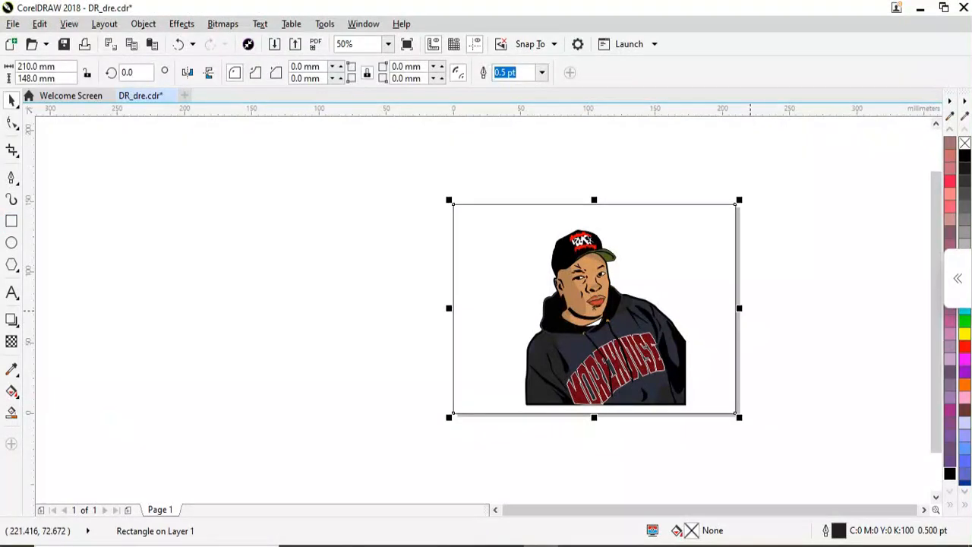
left_click_drag(736, 309, 685, 340)
left_click_drag(504, 309, 514, 309)
left_click_drag(600, 414, 599, 404)
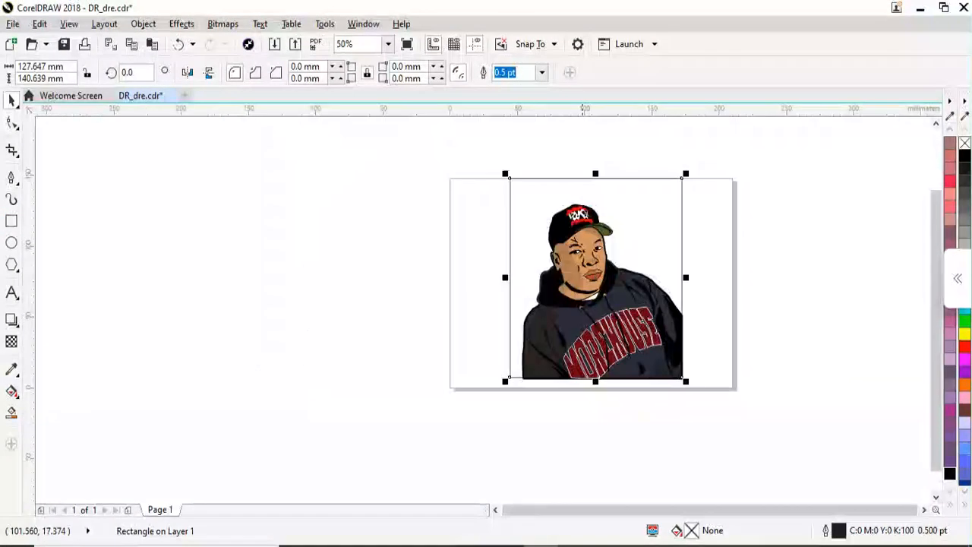
Step: Extend the frame rectangle upward above the figure to a height of about 184 mm
left_click_drag(597, 178, 597, 135)
scroll(574, 201, "down", 1)
scroll(583, 152, "up", 2)
left_click_drag(591, 217, 594, 181)
scroll(519, 204, "down", 2)
left_click(575, 223)
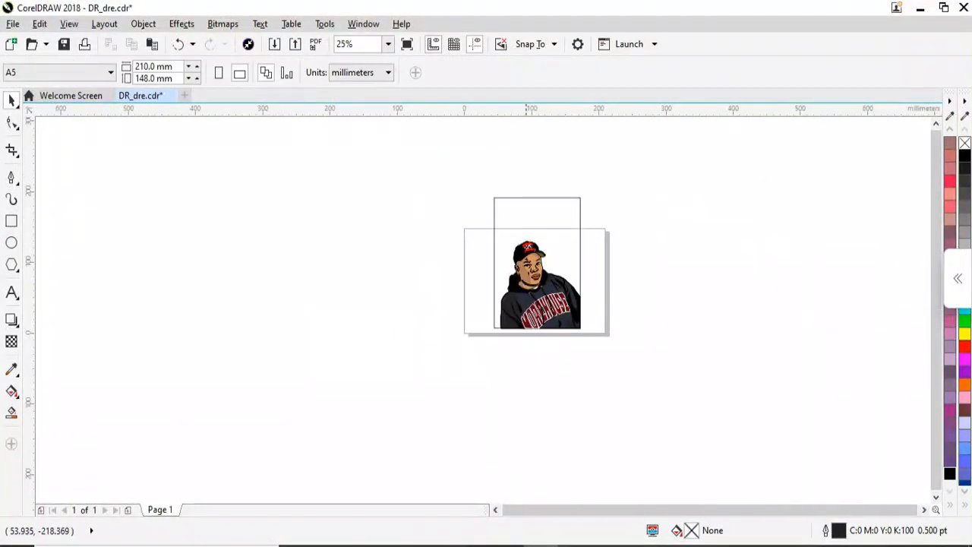
Step: Fill the frame rectangle behind the figure with orange #FF6600 and remove its outline
left_click(527, 198)
left_click(965, 233)
left_click(965, 384)
scroll(566, 227, "up", 2)
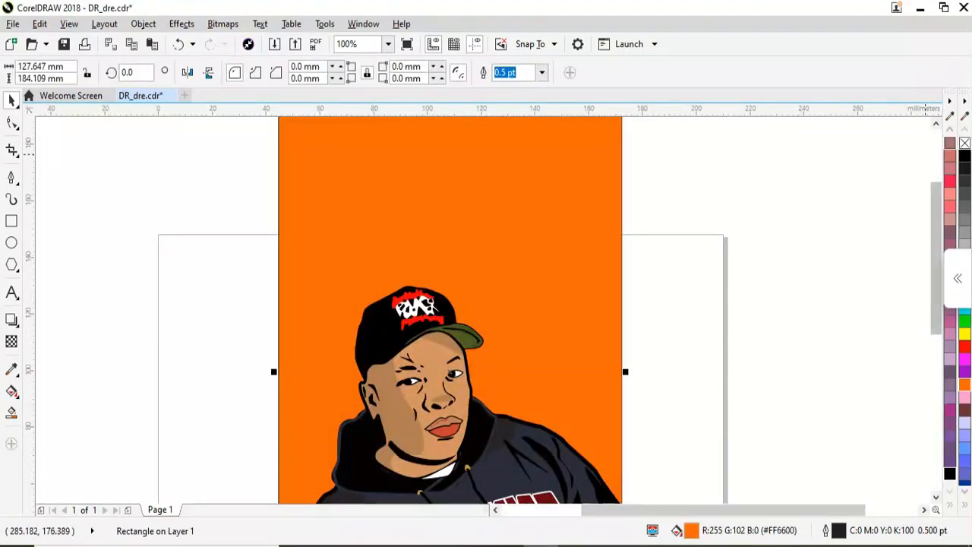
right_click(965, 143)
scroll(763, 225, "down", 1)
Step: Group the orange backdrop with the cartoon figure and centre the group on the page
left_click_drag(456, 244, 889, 466)
left_click(657, 219, "shift")
key("Escape")
scroll(520, 243, "down", 1)
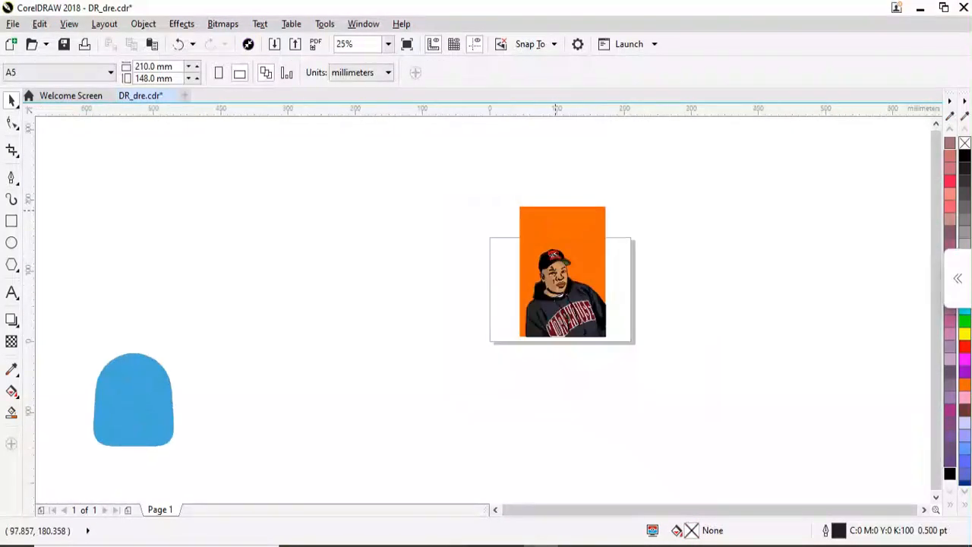
scroll(556, 211, "up", 1)
scroll(540, 227, "down", 1)
left_click_drag(486, 196, 617, 385)
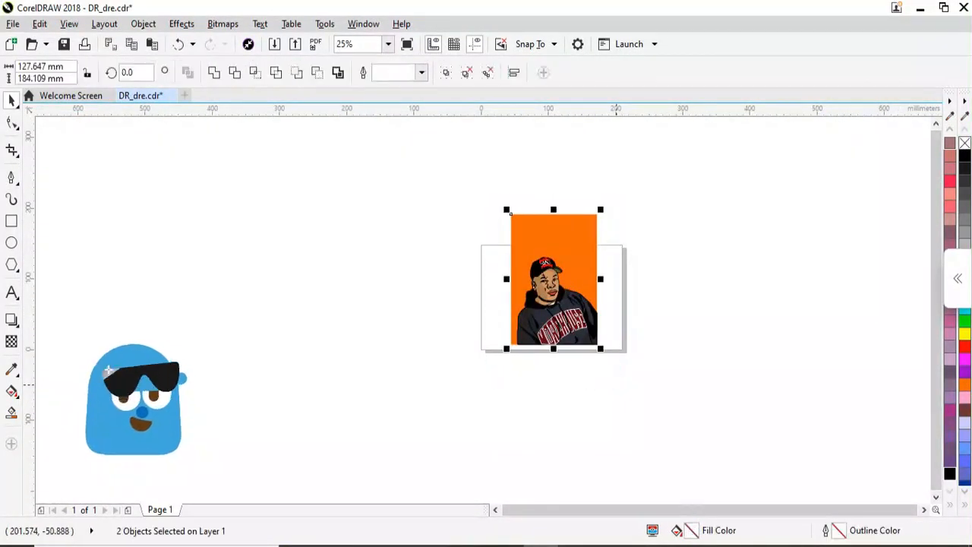
key("ctrl+g")
key("Escape")
Step: Change the page size to A4 in portrait orientation, 210 by 297 mm
left_click(111, 72)
left_click(22, 119)
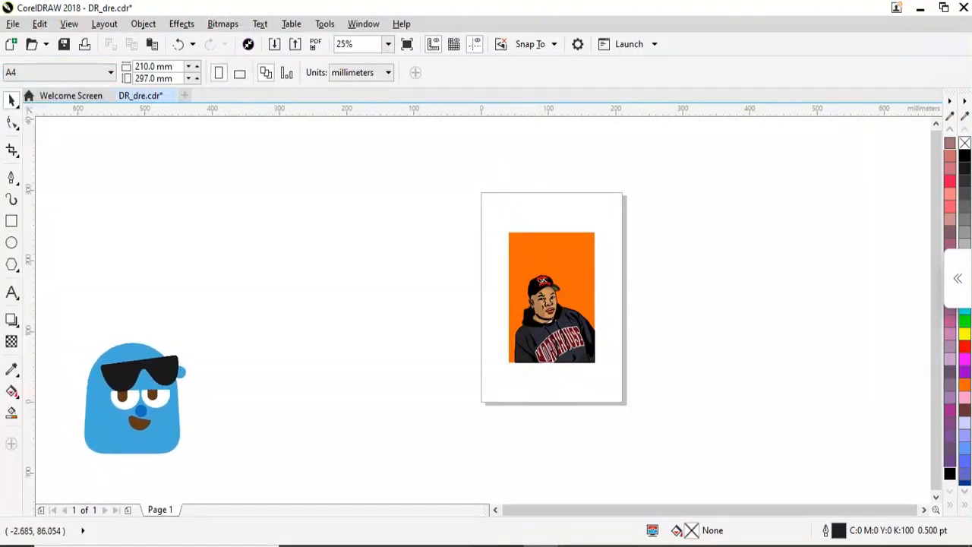
left_click(553, 384)
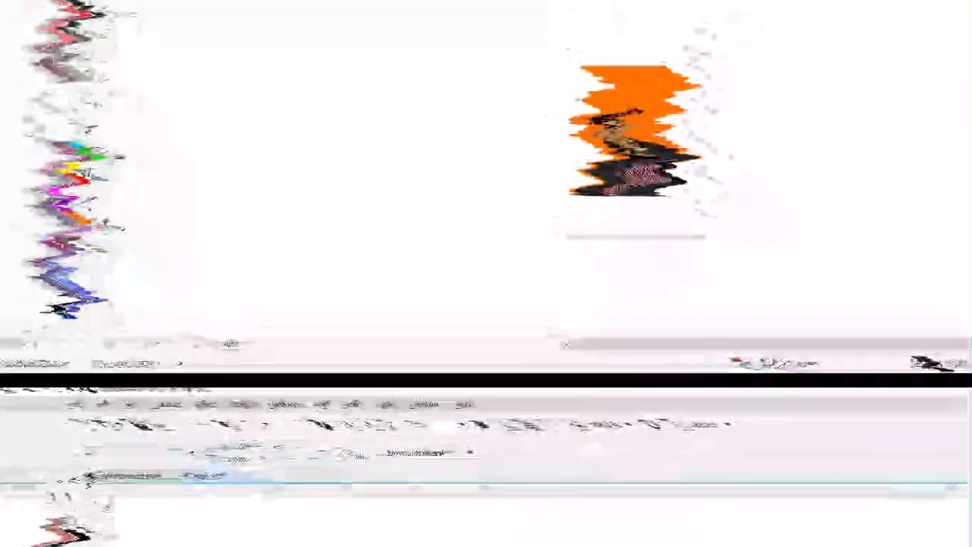